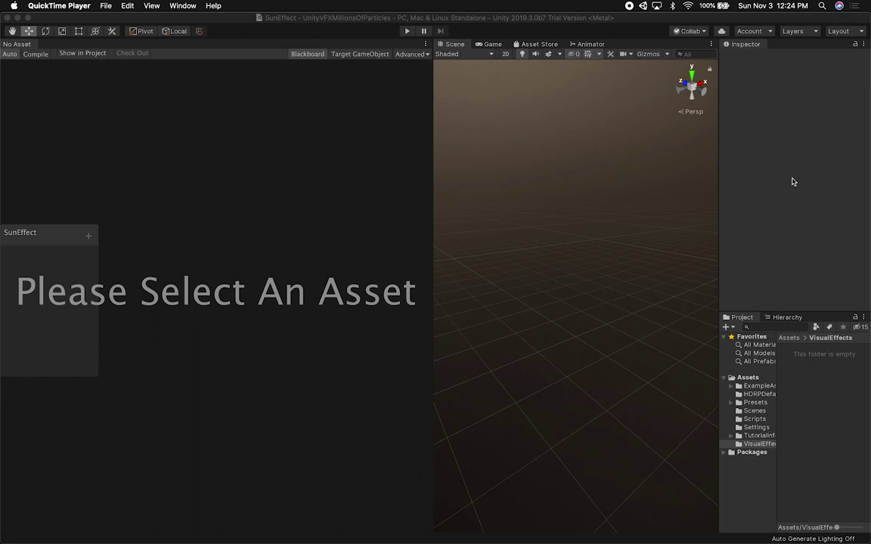
# Switch to Chrome to examine the sun particle effect video in the Twitter post, and return to Unity.
pyautogui.press('super+Tab')
pyautogui.press('super+Tab')
pyautogui.press('super+Tab')
pyautogui.press('super+Tab')
pyautogui.press('super+Tab')
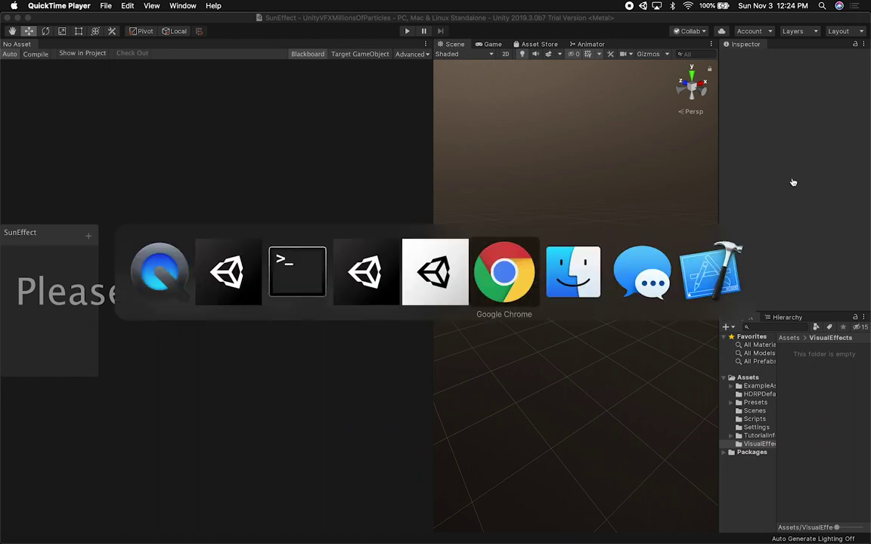
pyautogui.moveTo(503, 290)
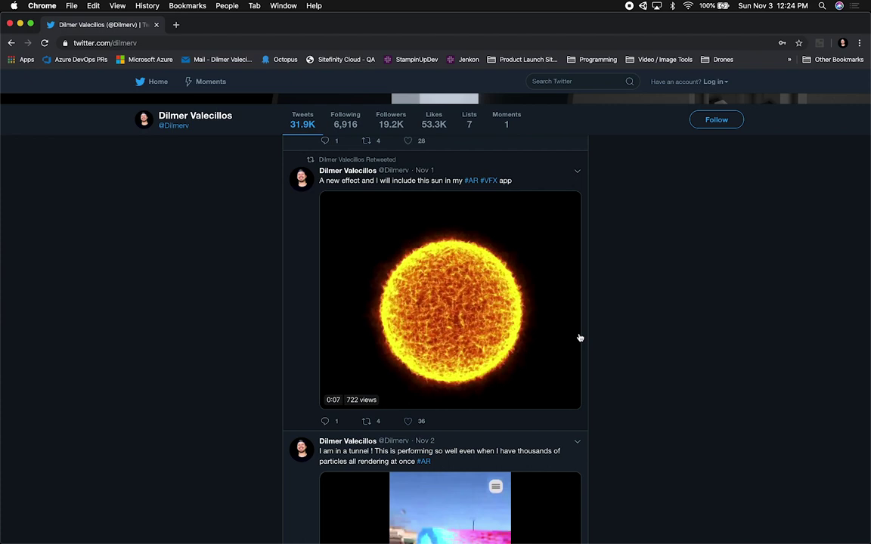
pyautogui.moveTo(455, 346)
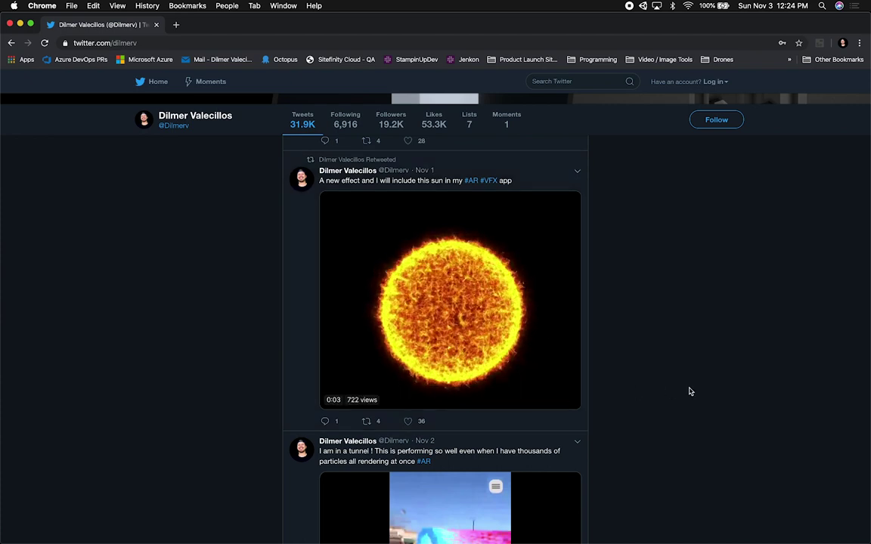
pyautogui.press('super+Tab')
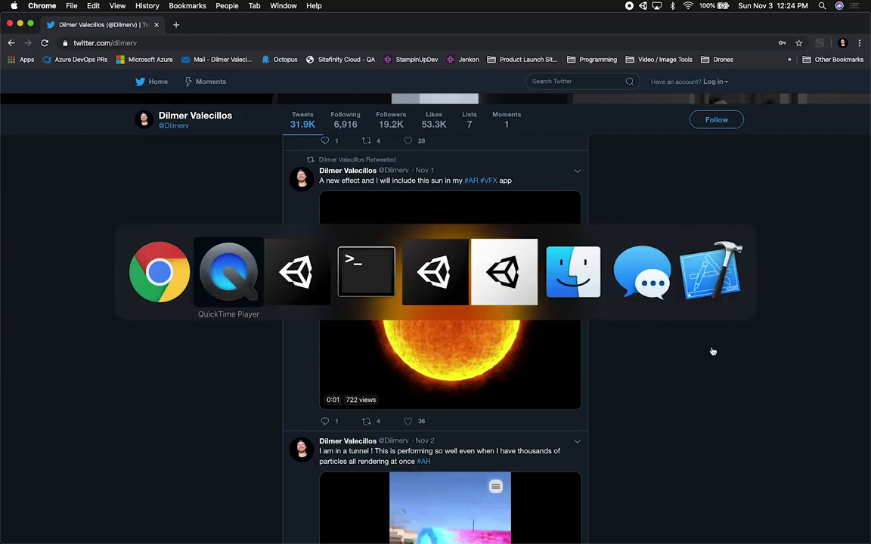
pyautogui.press('super+Tab')
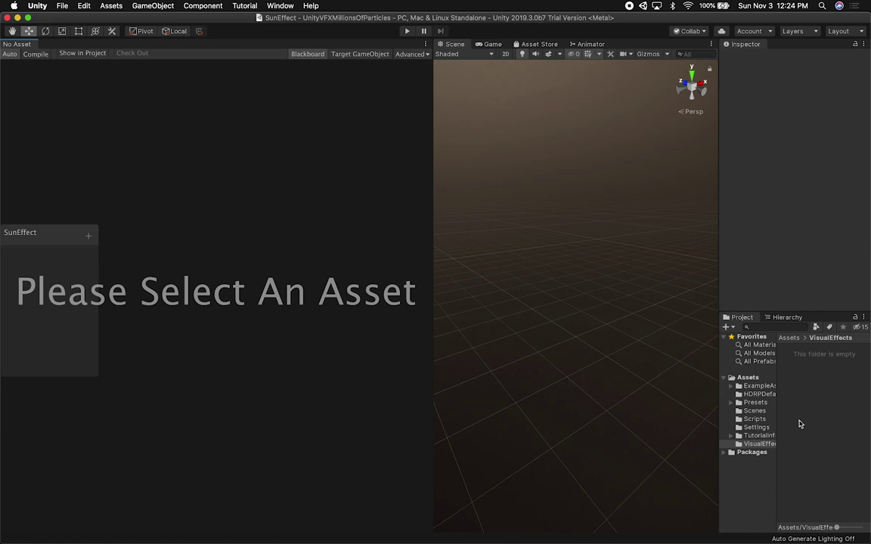
# Create a Visual Effect Graph named SunEffect in the VisualEffects folder and open it for editing.
pyautogui.rightClick(763, 445)
pyautogui.moveTo(721, 292)
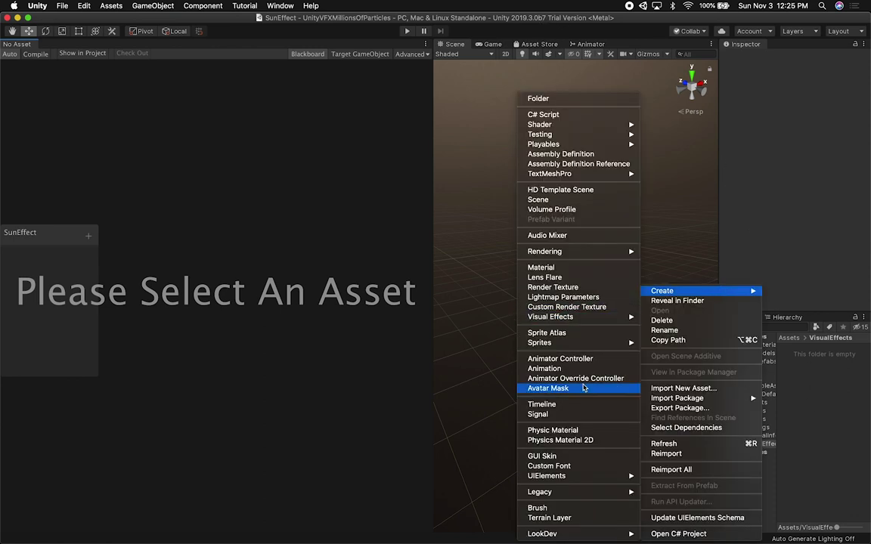
pyautogui.moveTo(575, 317)
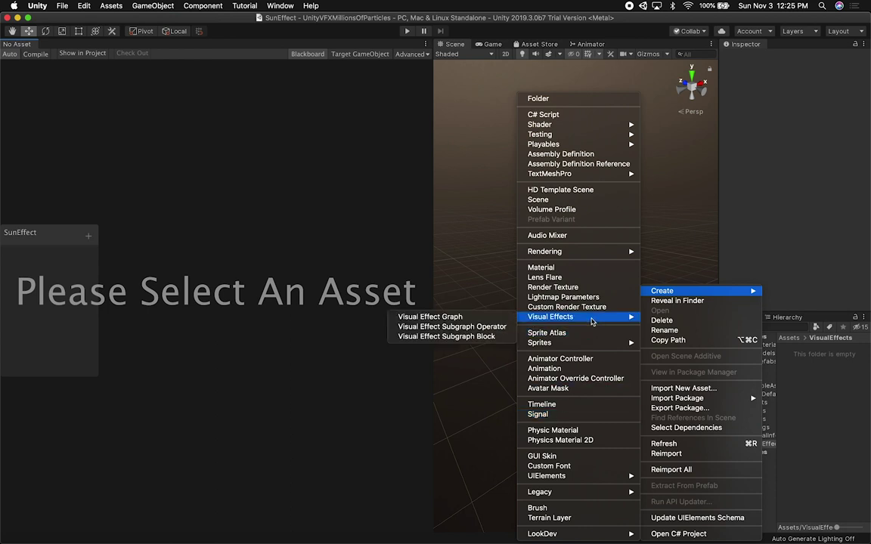
pyautogui.click(446, 313)
pyautogui.write('SunEffect')
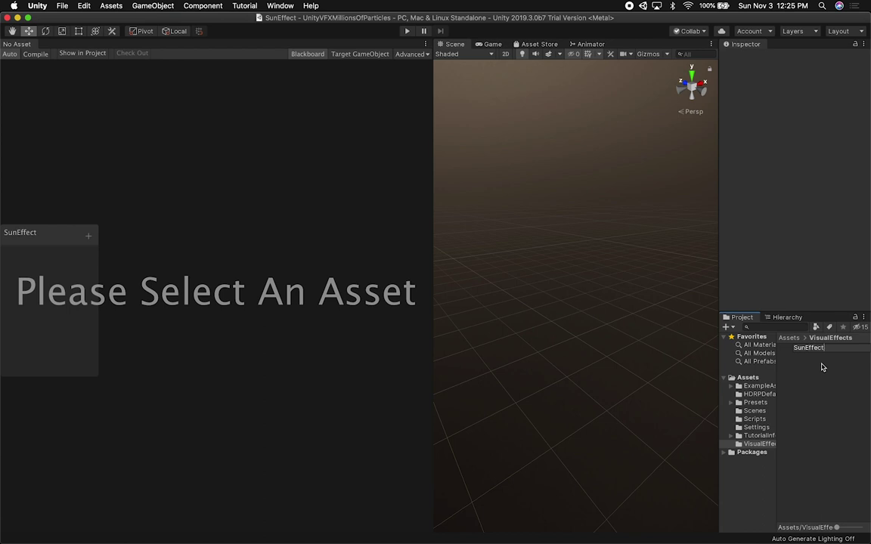
pyautogui.press('Return')
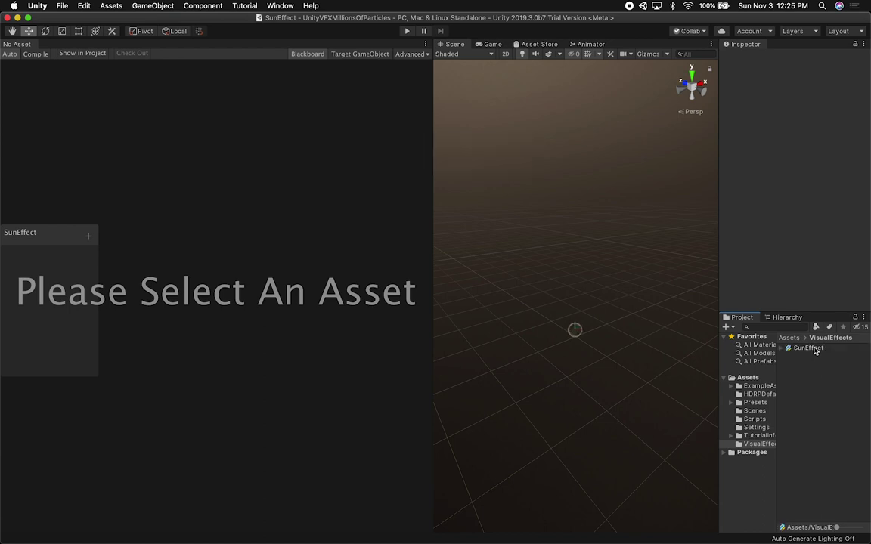
pyautogui.doubleClick(809, 347)
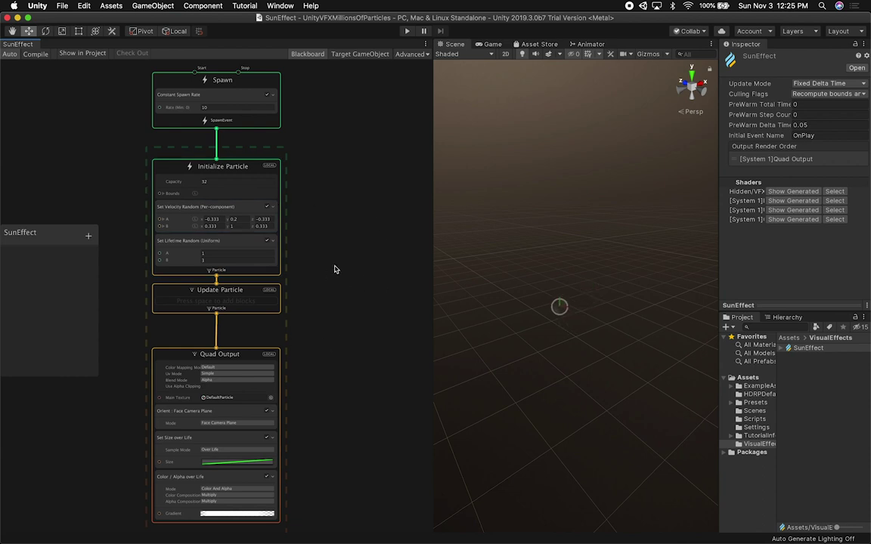
# Set the Constant Spawn Rate to 10000 and the Initialize Particle capacity to 10000.
pyautogui.keyDown('alt'); pyautogui.moveTo(334, 270); pyautogui.dragTo(398, 328); pyautogui.keyUp('alt')
pyautogui.scroll(3, 394, 321)
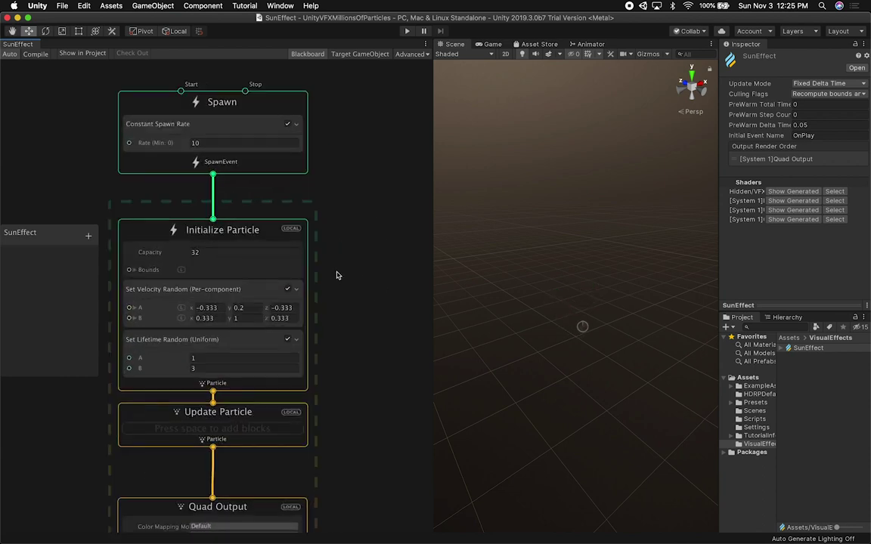
pyautogui.click(237, 148)
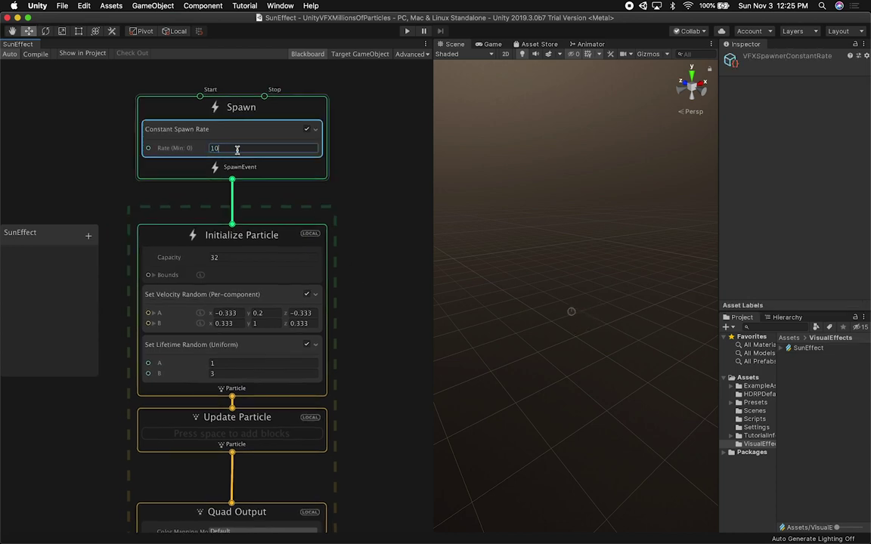
pyautogui.write('00000')
pyautogui.click(253, 257)
pyautogui.write('10000')
pyautogui.press('Return')
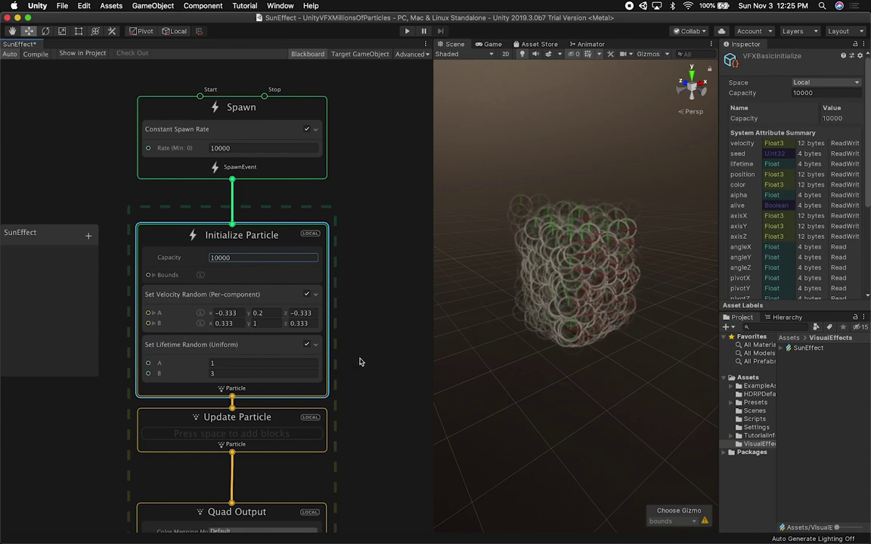
# Delete the Set Size over Life and Color / Alpha over Life blocks from the Quad Output context.
pyautogui.scroll(-5, 364, 306)
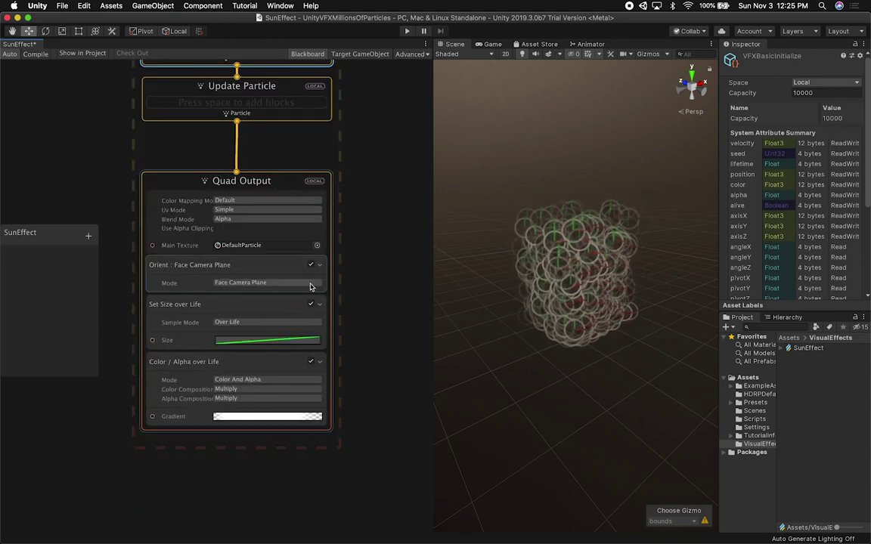
pyautogui.click(179, 306)
pyautogui.press('super+BackSpace')
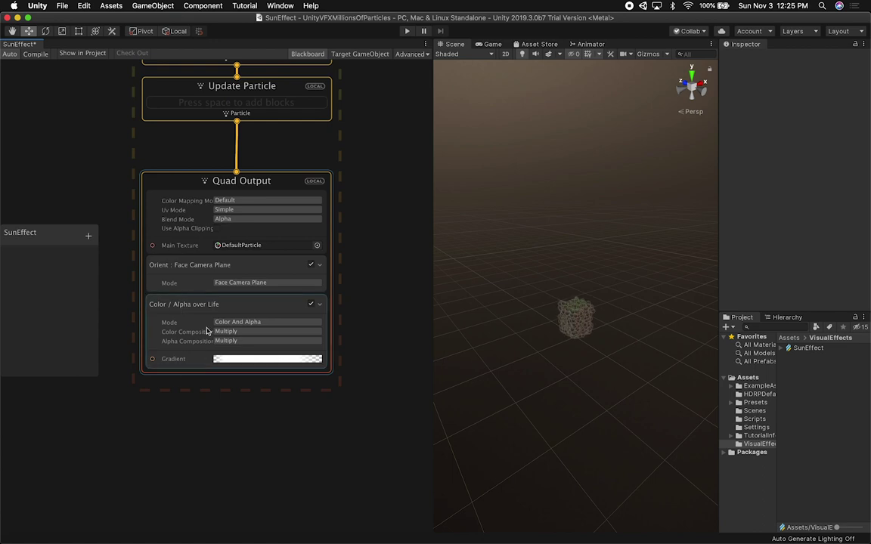
pyautogui.click(211, 309)
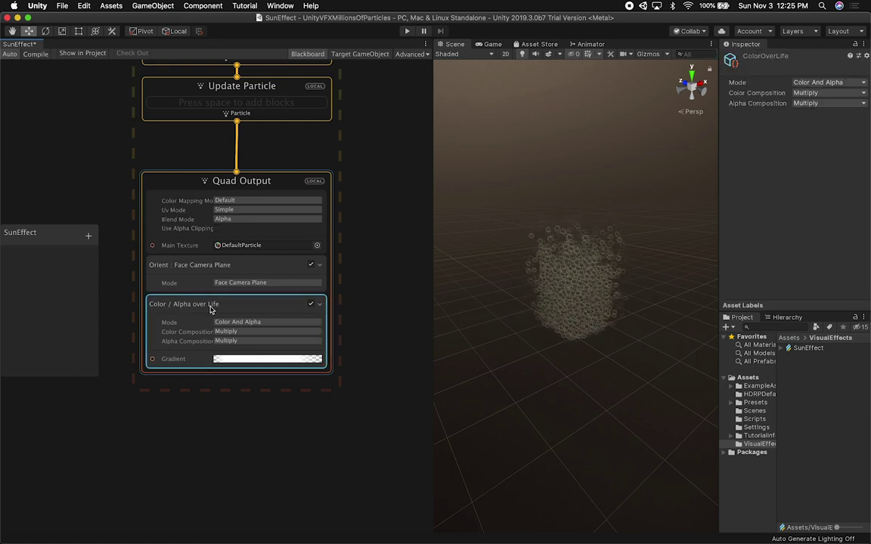
pyautogui.press('super+BackSpace')
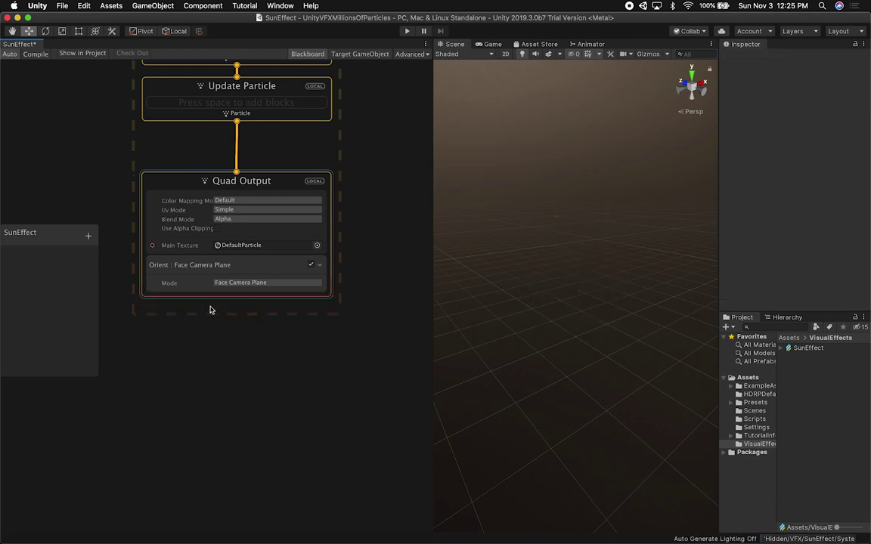
# Add a Set Size block to the Quad Output context and set its size to 0.05.
pyautogui.click(208, 295)
pyautogui.press('space')
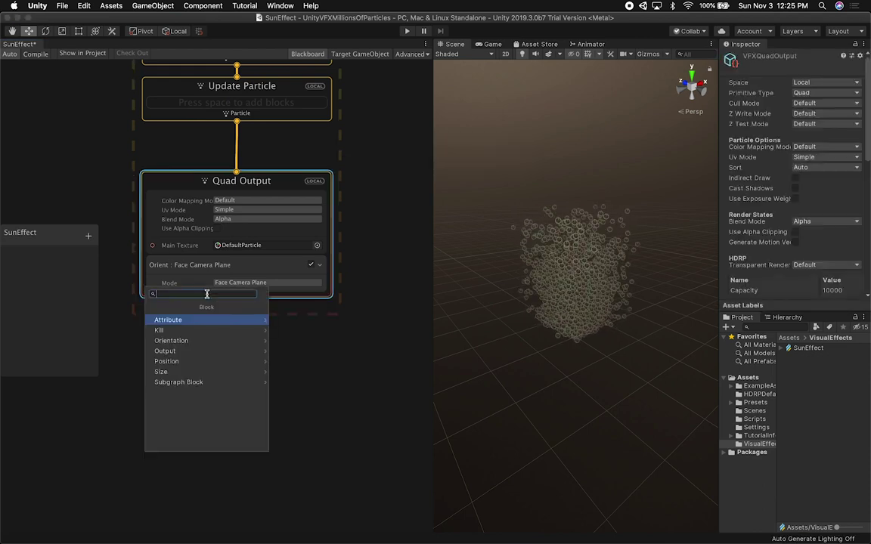
pyautogui.write('set size')
pyautogui.press('Return')
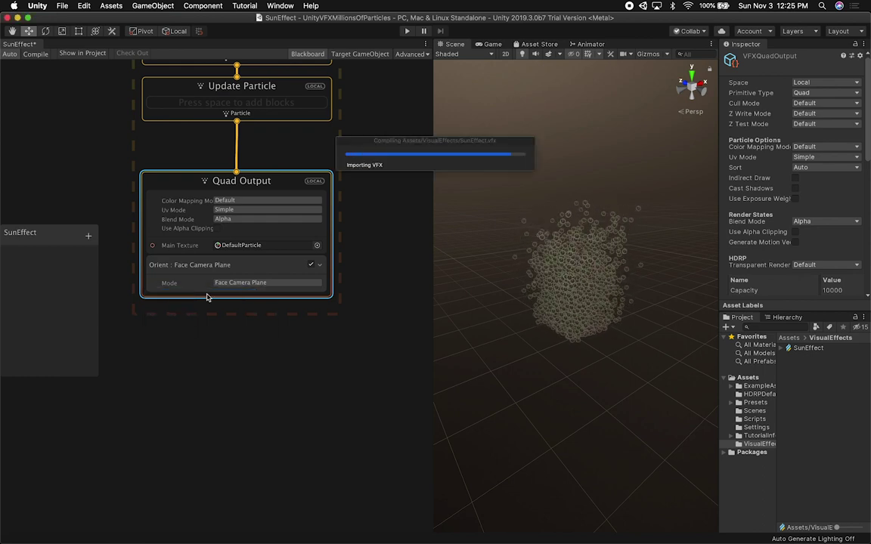
pyautogui.moveTo(182, 323); pyautogui.dragTo(201, 324)
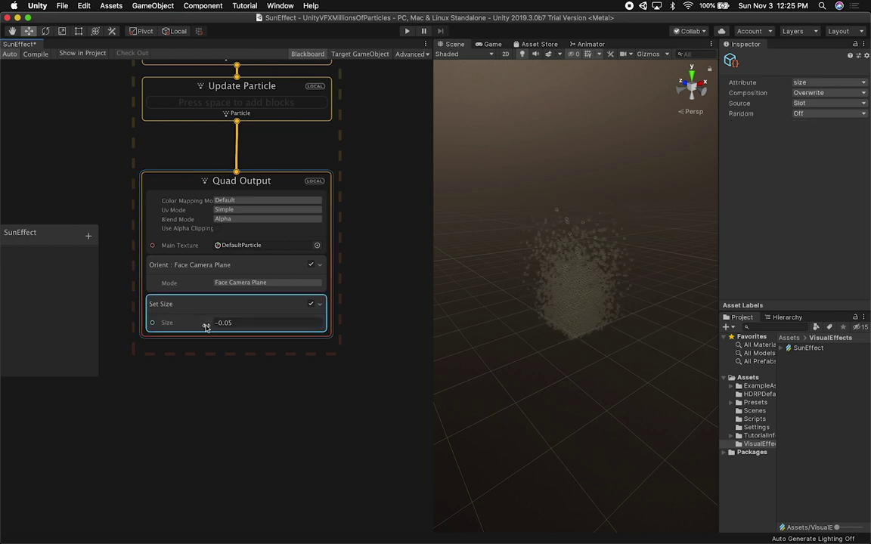
pyautogui.click(239, 322)
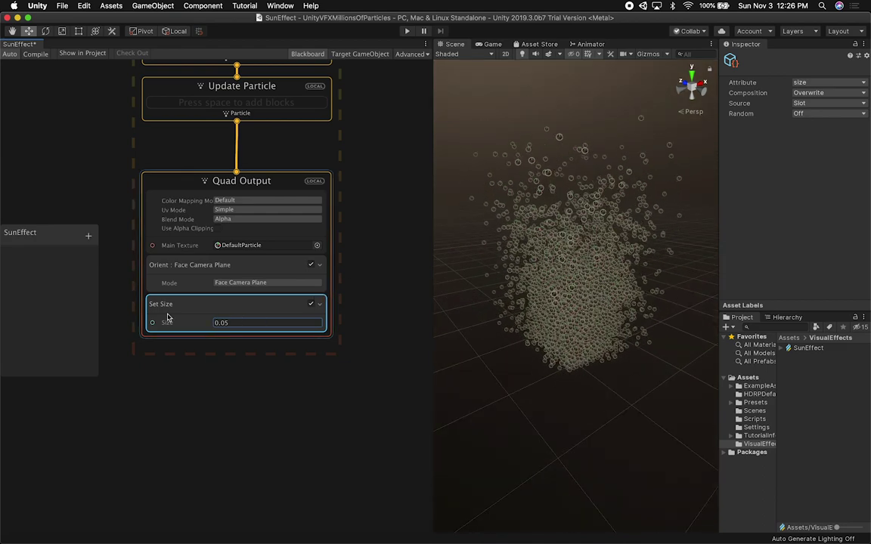
# Change the Quad Output's main texture to Default-Particle and inspect the particles up close in the scene.
pyautogui.keyDown('alt'); pyautogui.moveTo(381, 292); pyautogui.dragTo(378, 220); pyautogui.keyUp('alt')
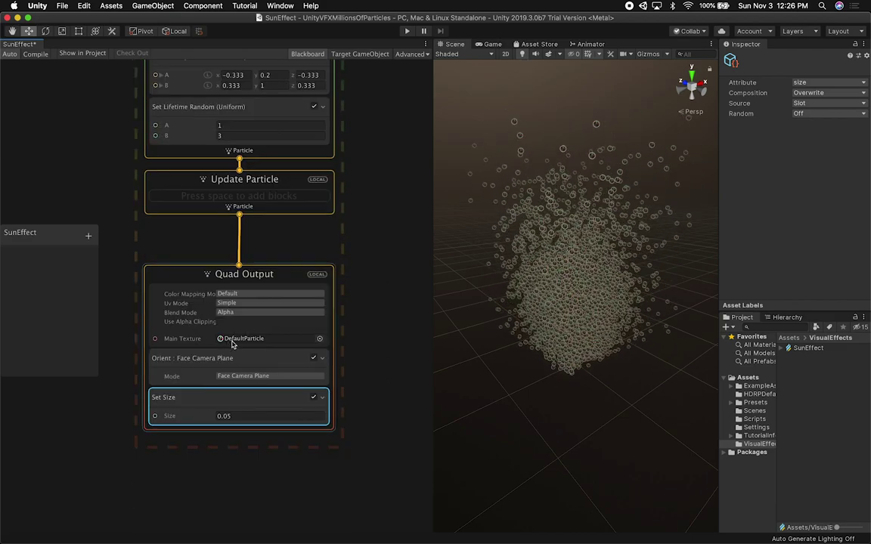
pyautogui.click(319, 337)
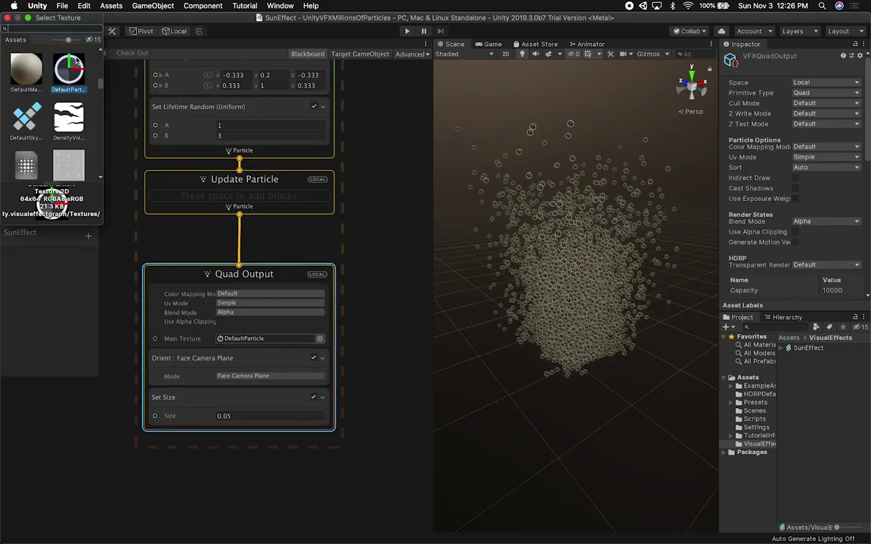
pyautogui.write('parti')
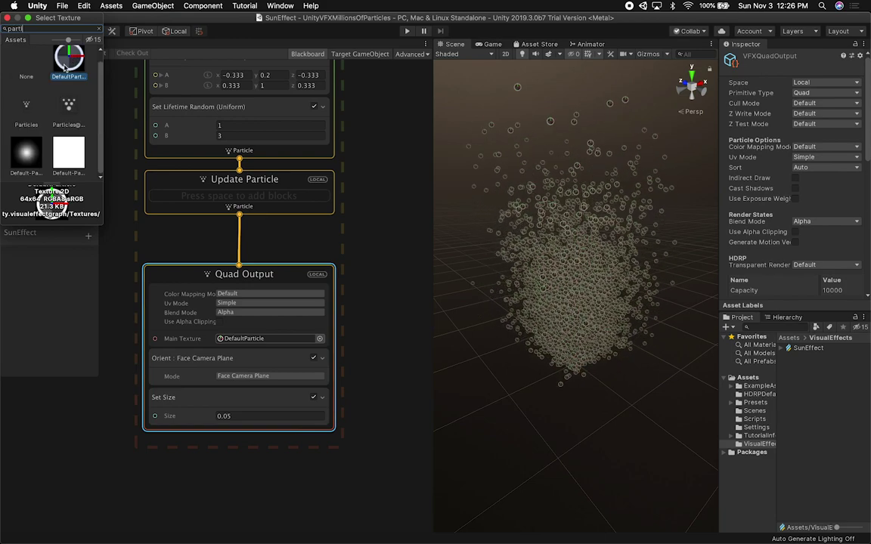
pyautogui.click(25, 163)
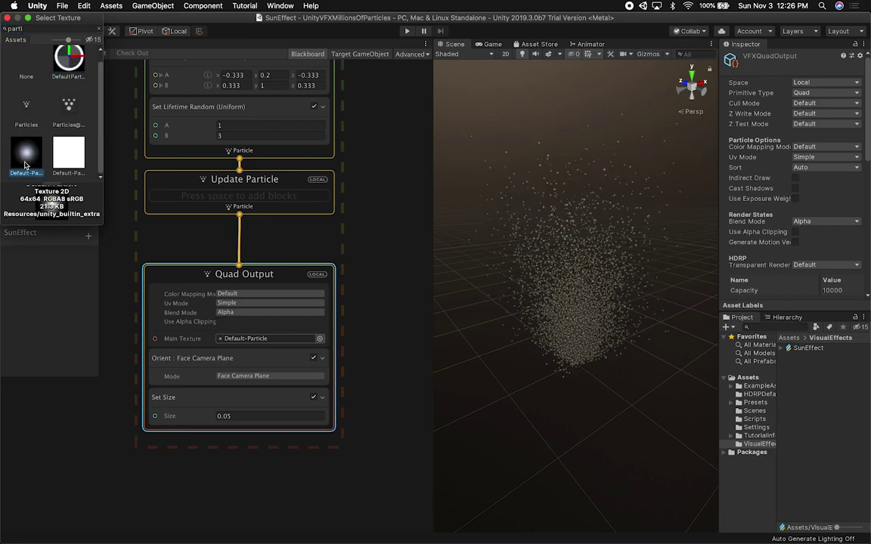
pyautogui.doubleClick(25, 164)
pyautogui.keyDown('alt'); pyautogui.moveTo(423, 423); pyautogui.dragTo(575, 298); pyautogui.keyUp('alt')
pyautogui.scroll(10, 595, 307)
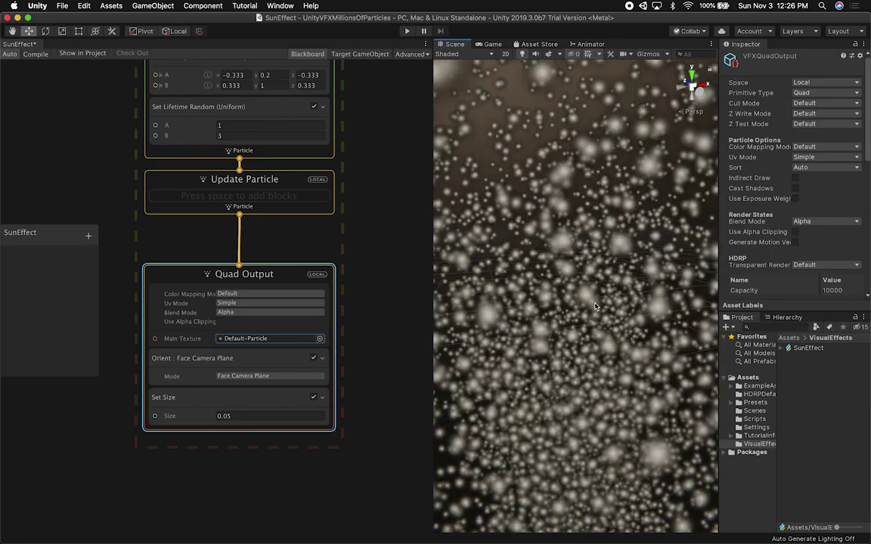
pyautogui.scroll(-10, 498, 283)
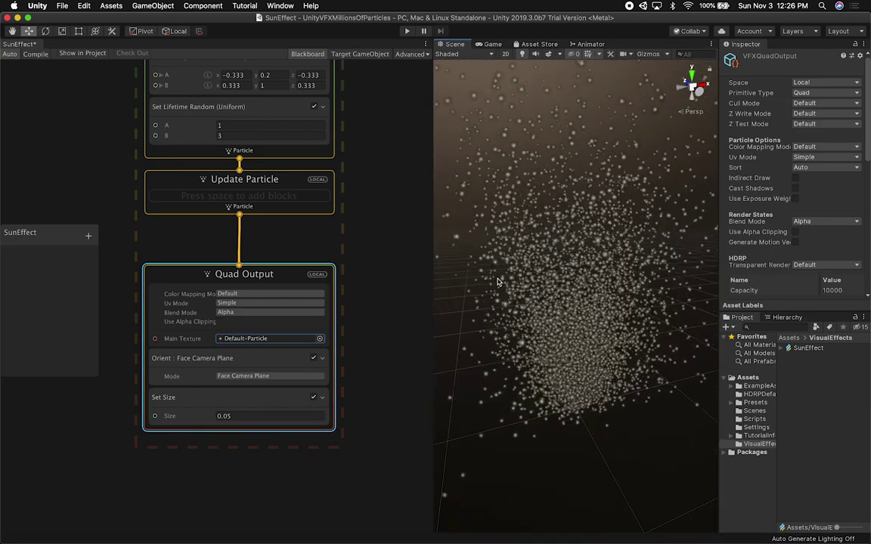
# Add a Turbulence block to the Update Particle context.
pyautogui.click(264, 195)
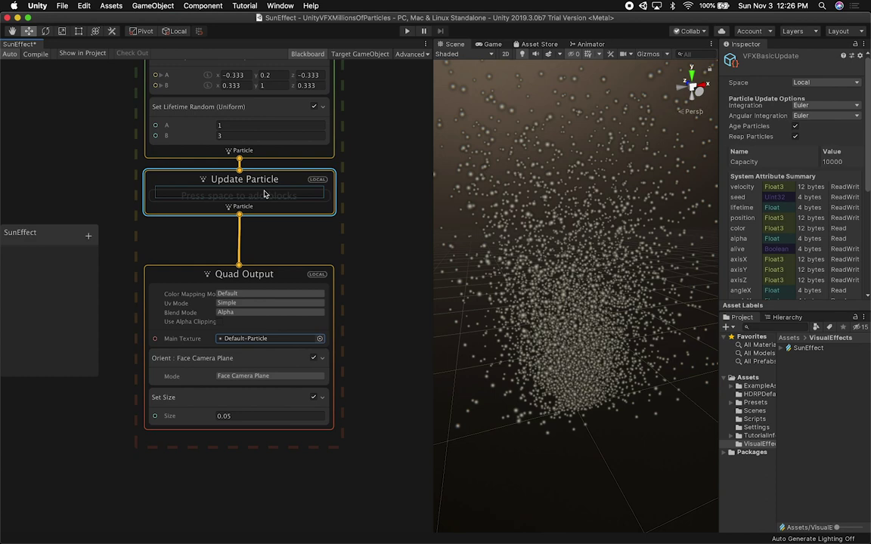
pyautogui.press('space')
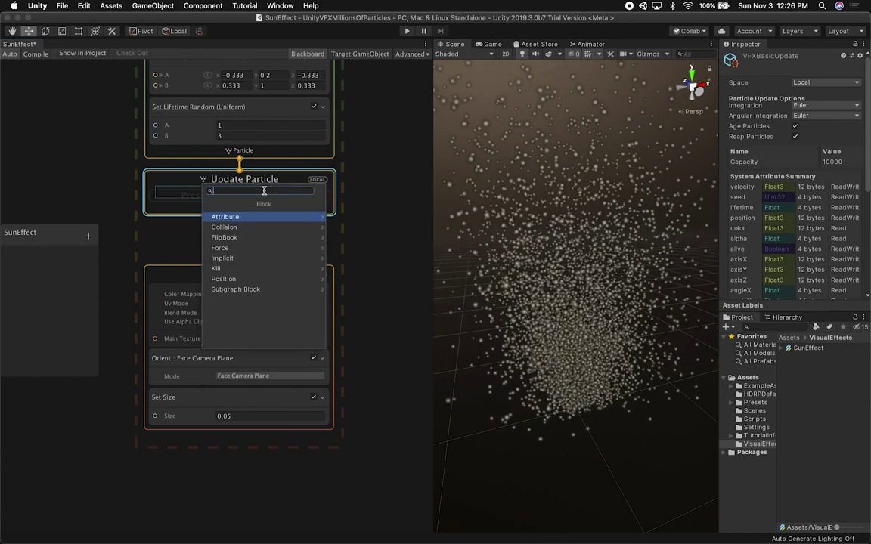
pyautogui.write('turb')
pyautogui.press('Return')
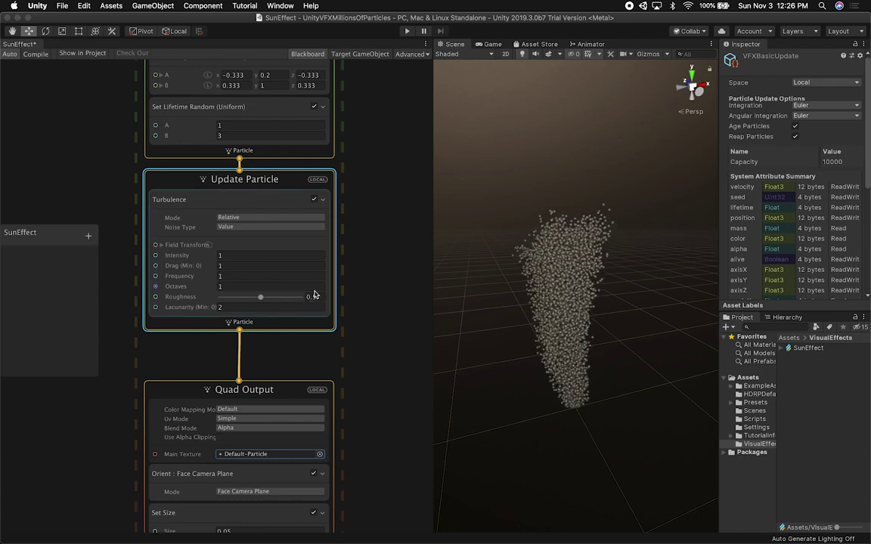
# Add a Conform to Sphere force block to the Update Particle context and delete the Turbulence block.
pyautogui.press('space')
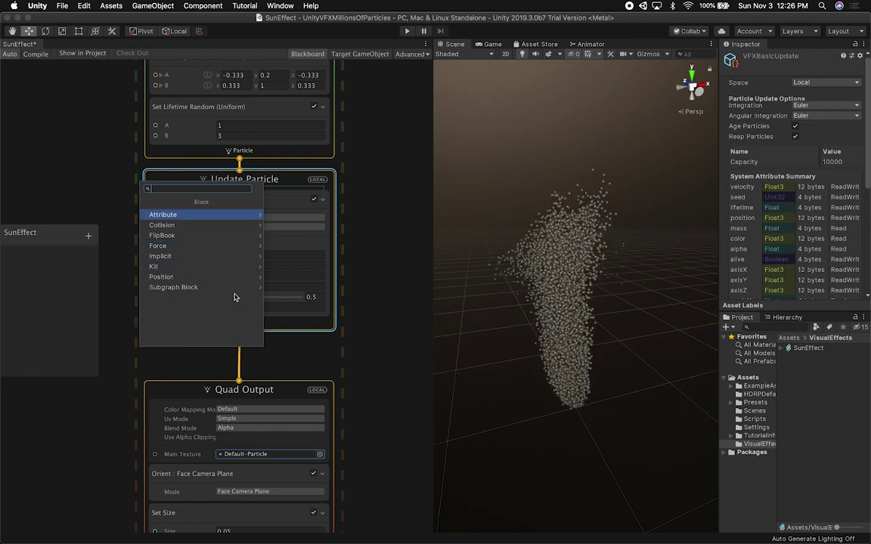
pyautogui.click(228, 245)
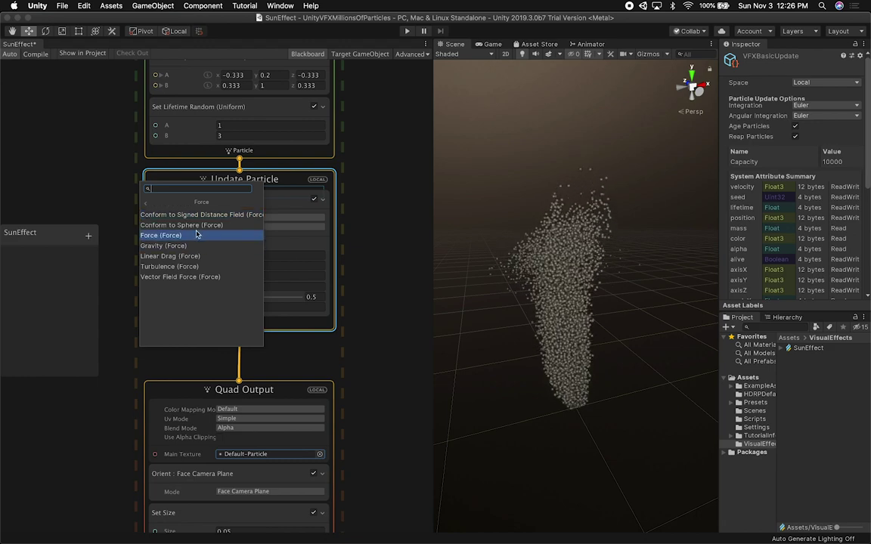
pyautogui.click(193, 226)
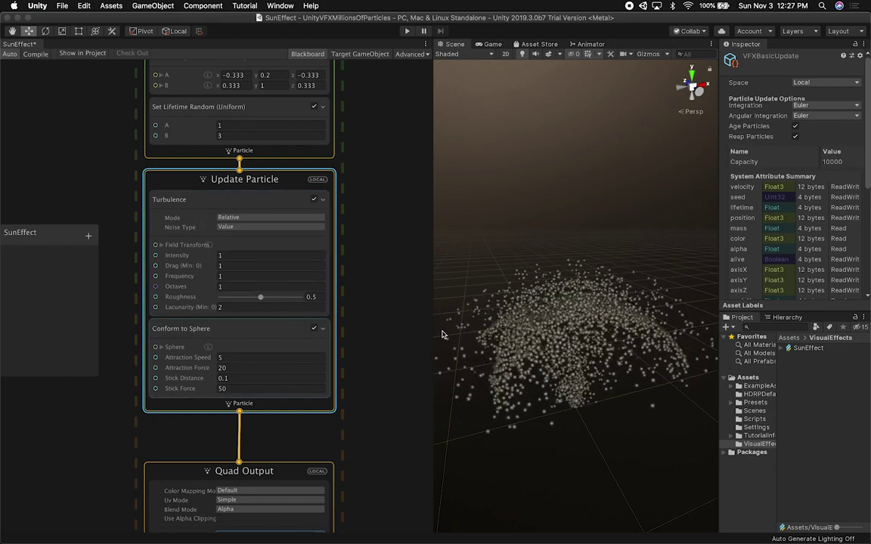
pyautogui.click(181, 203)
pyautogui.press('BackSpace')
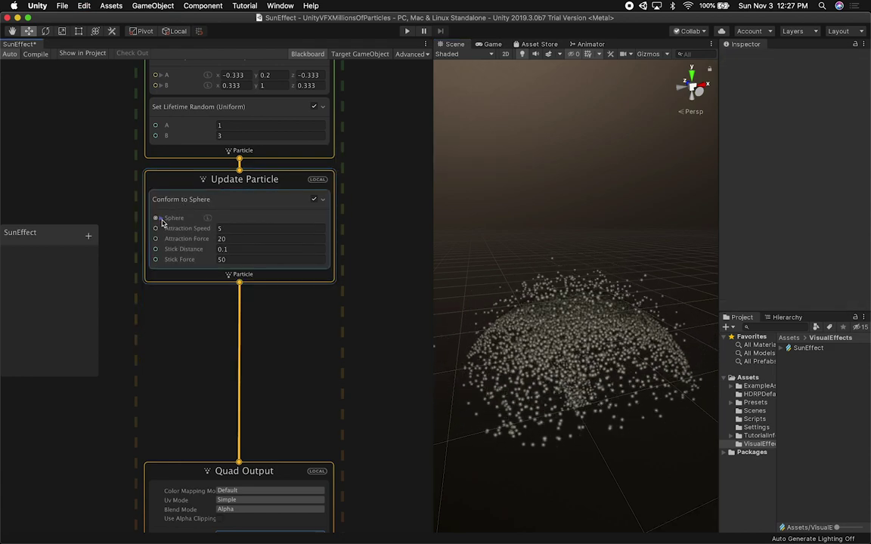
# Expand the Sphere settings of the Conform to Sphere block and set the radius to about 0.59.
pyautogui.click(160, 218)
pyautogui.moveTo(185, 239)
pyautogui.mouseDown()
pyautogui.moveTo(212, 240)
pyautogui.moveTo(179, 249)
pyautogui.mouseUp()
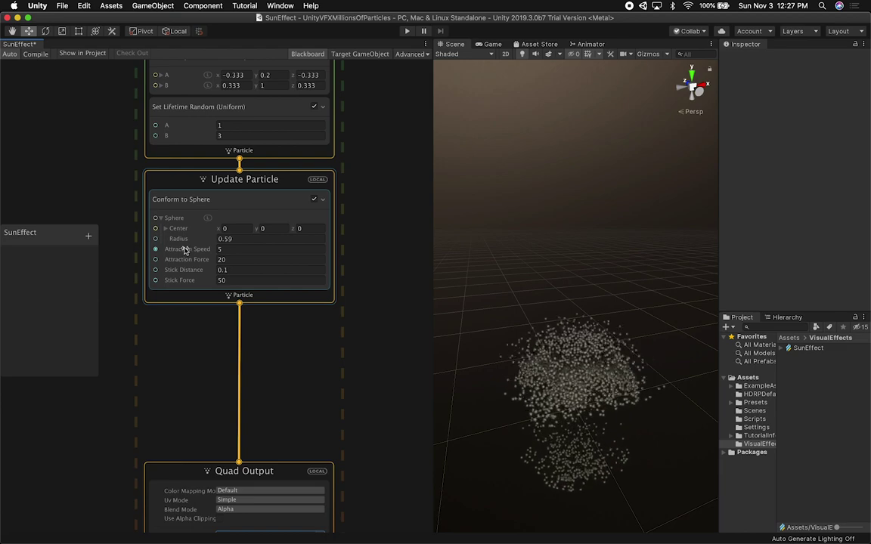
# Set the Initialize Particle capacity to 100000.
pyautogui.keyDown('alt'); pyautogui.moveTo(496, 348); pyautogui.dragTo(596, 354); pyautogui.keyUp('alt')
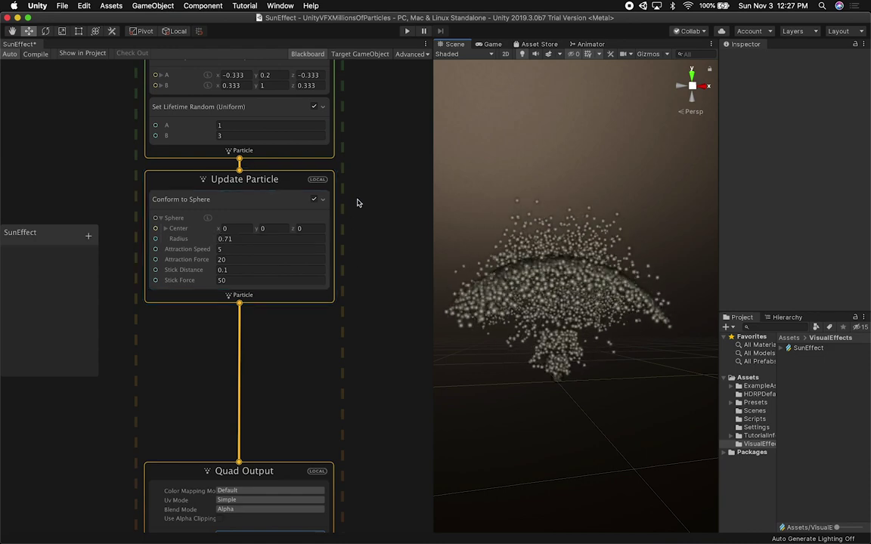
pyautogui.scroll(-2, 371, 306)
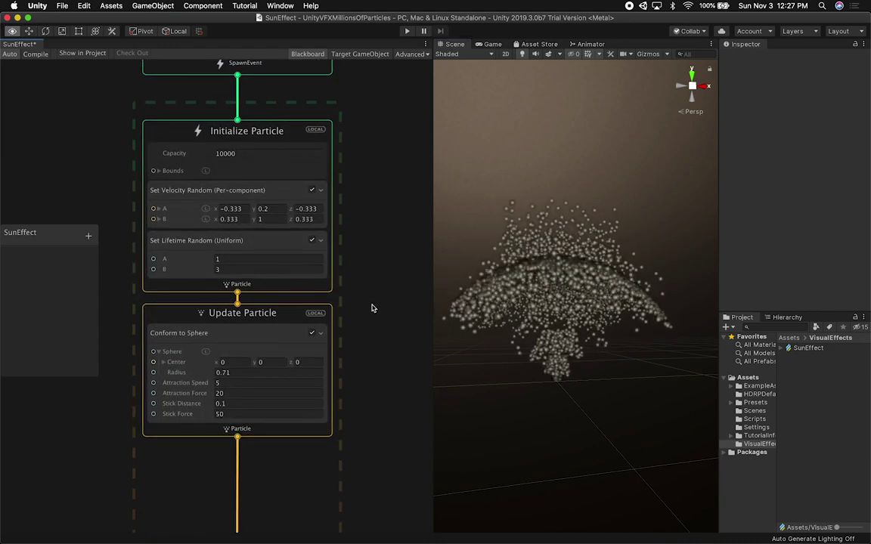
pyautogui.scroll(2, 386, 181)
pyautogui.moveTo(386, 181); pyautogui.dragTo(375, 318, button='middle')
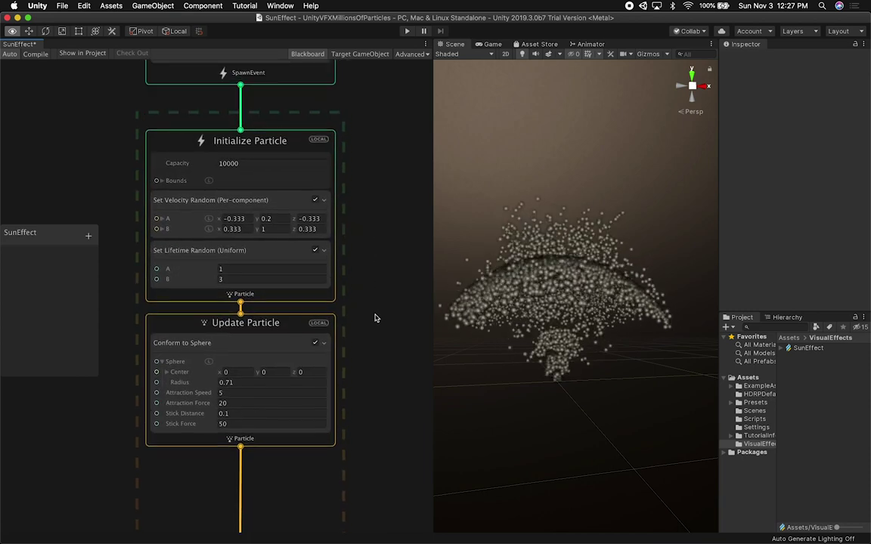
pyautogui.click(261, 162)
pyautogui.write('0')
pyautogui.press('Return')
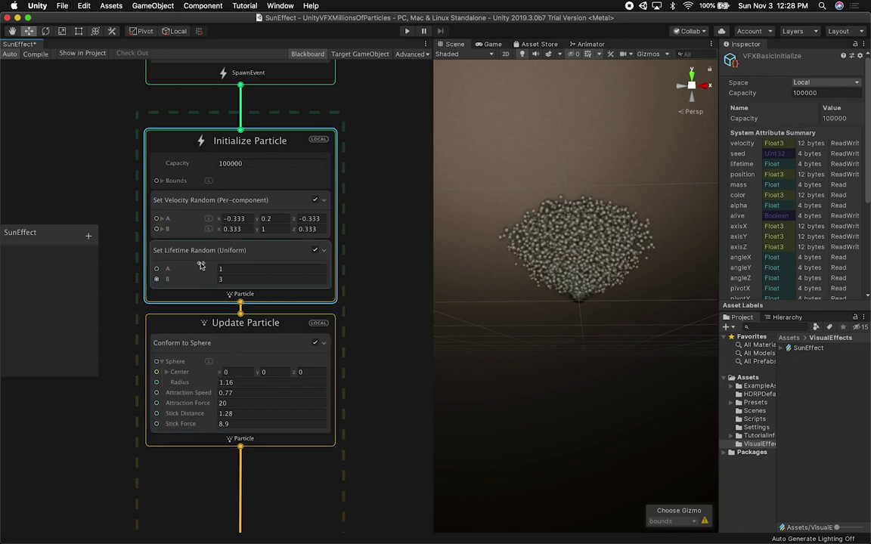
# Add a Position (Sphere) block to the Initialize Particle context and move the Update Particle context below it so they no longer overlap.
pyautogui.press('space')
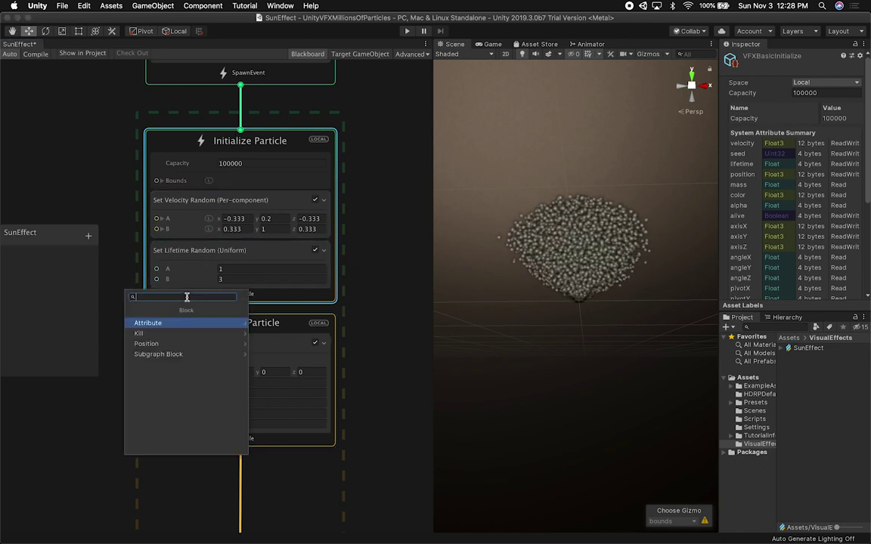
pyautogui.write('po')
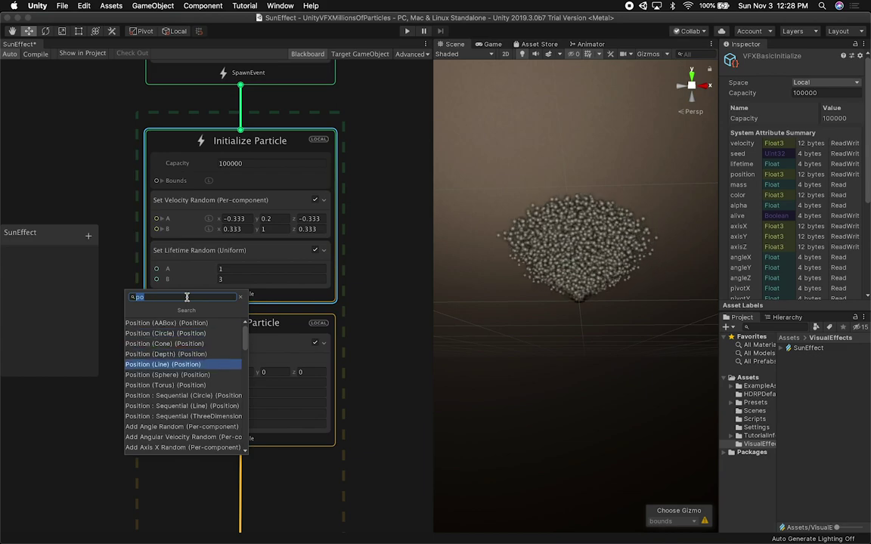
pyautogui.click(382, 238)
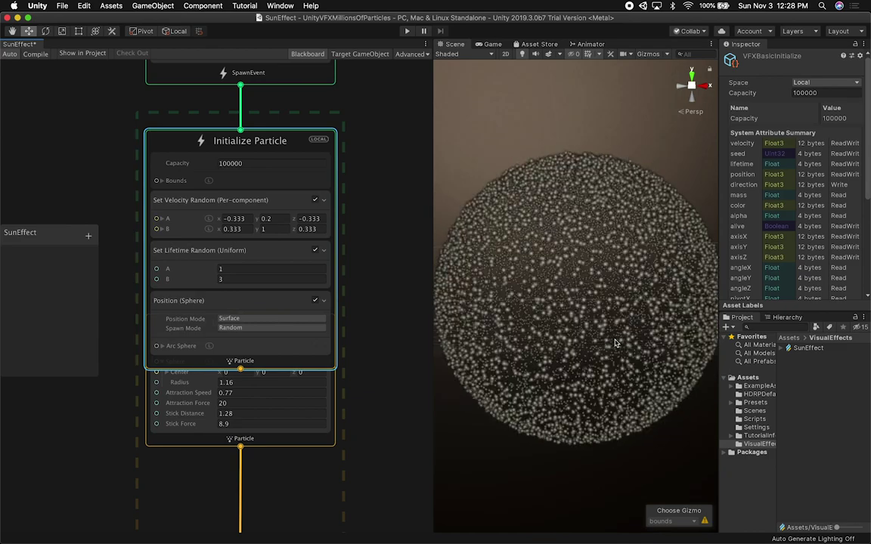
pyautogui.moveTo(332, 431); pyautogui.dragTo(336, 372, button='middle')
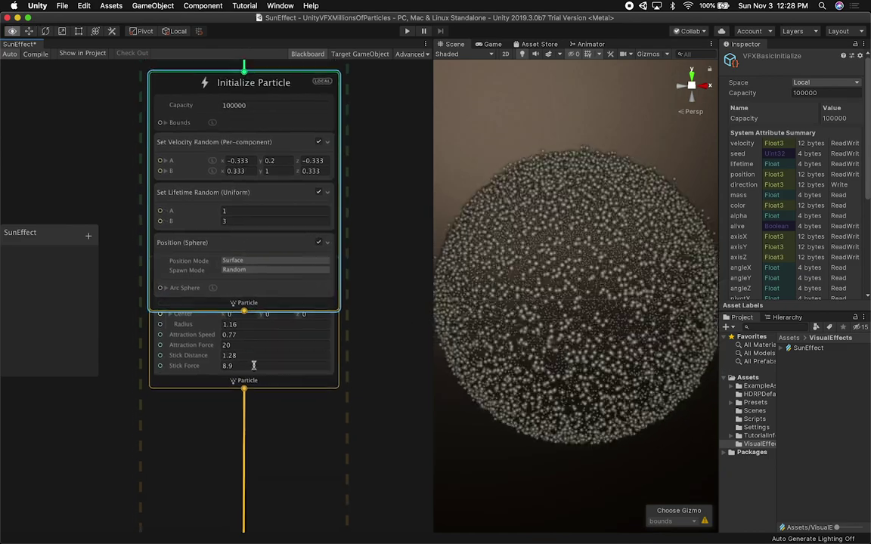
pyautogui.moveTo(209, 387); pyautogui.dragTo(211, 466)
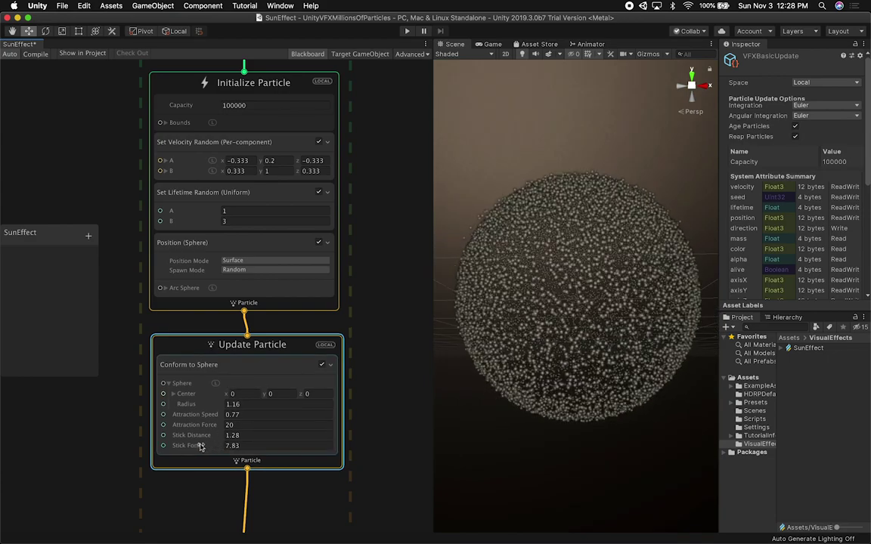
# Set the Conform to Sphere block's stick force to 10.9 and its sphere radius to 0.59.
pyautogui.moveTo(187, 448); pyautogui.dragTo(198, 446)
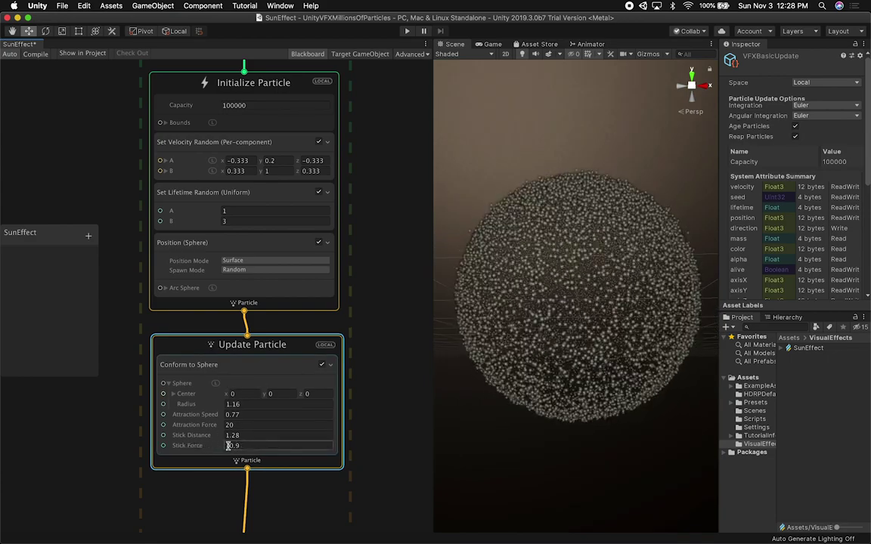
pyautogui.moveTo(202, 405)
pyautogui.mouseDown()
pyautogui.moveTo(211, 406)
pyautogui.moveTo(191, 406)
pyautogui.mouseUp()
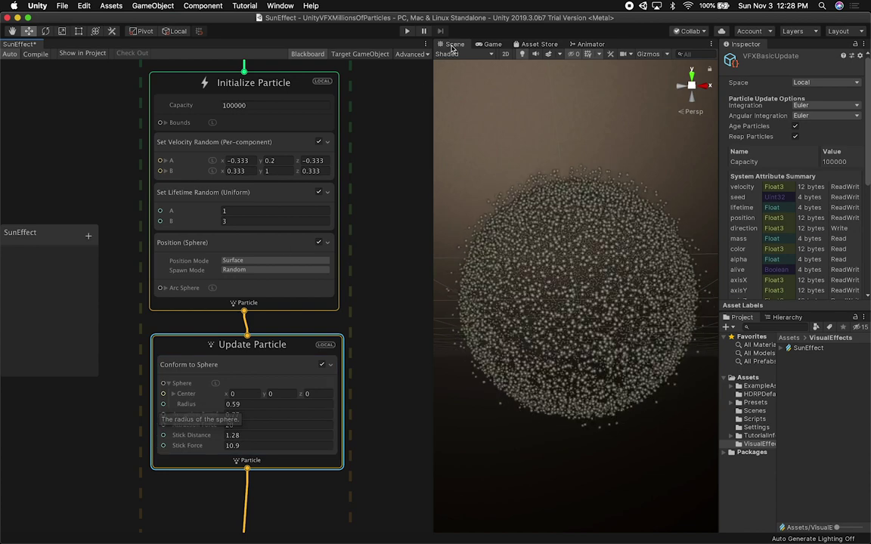
# Align the Main Camera with the Scene view, moving closer until the particle sphere nearly fills the width of the Game view.
pyautogui.click(489, 45)
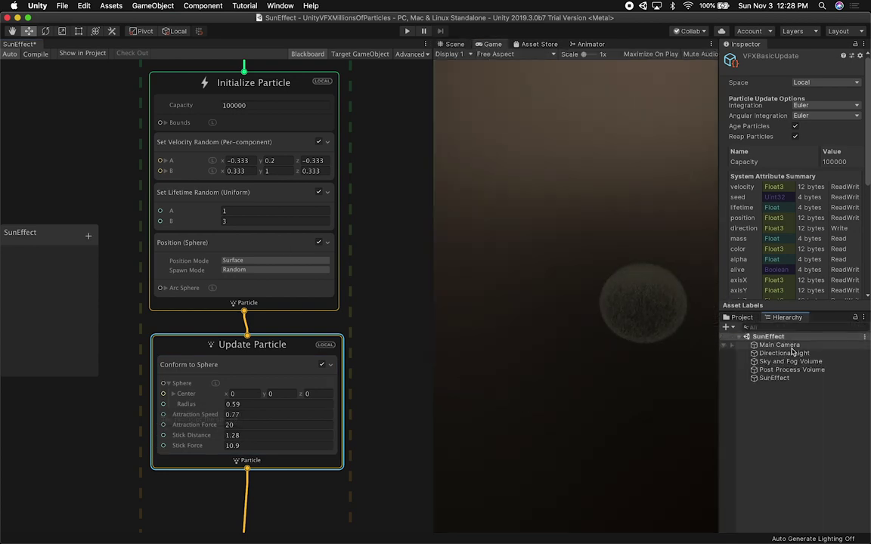
pyautogui.click(779, 345)
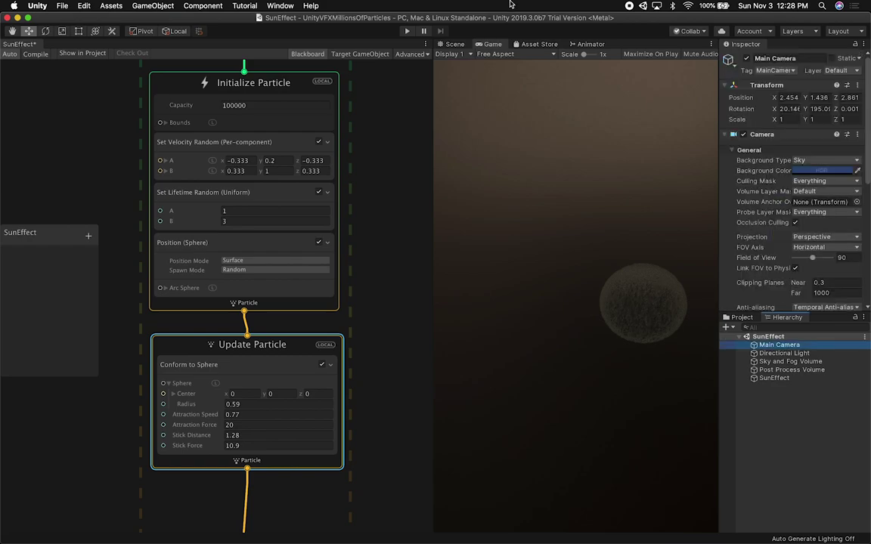
pyautogui.click(452, 45)
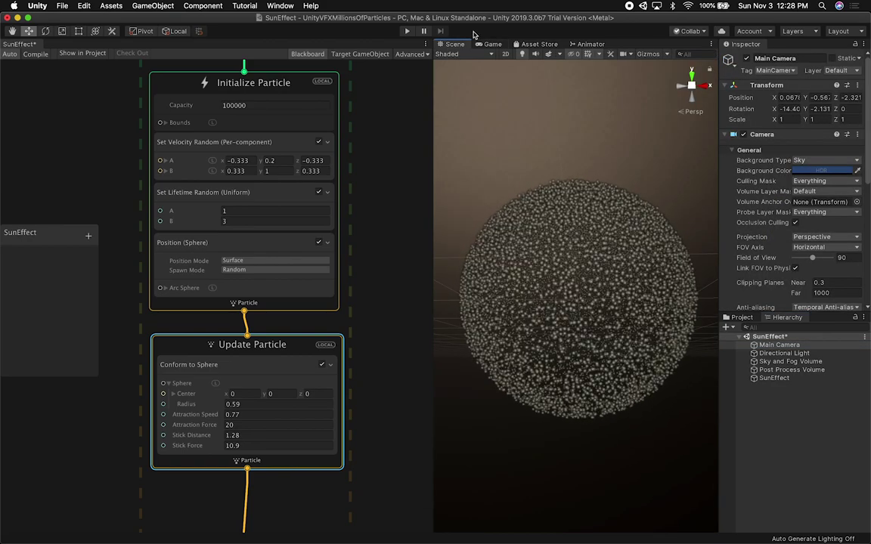
pyautogui.click(488, 43)
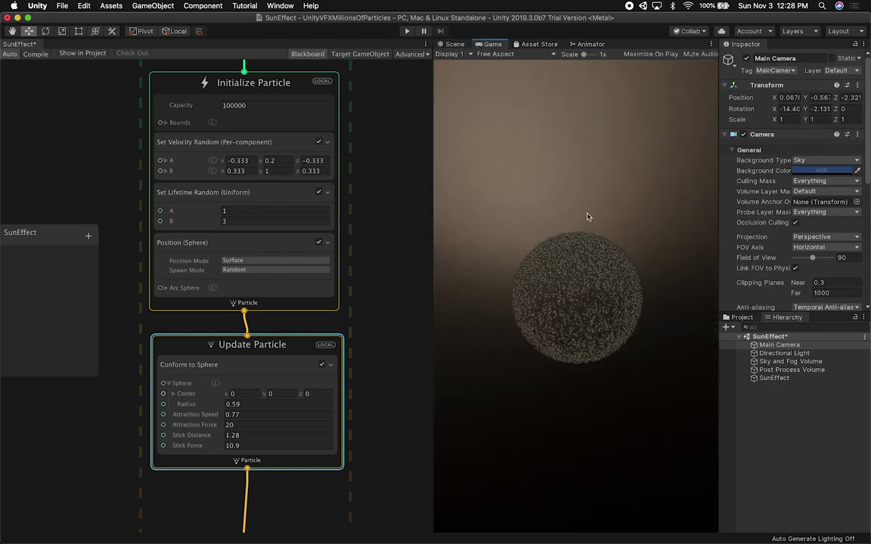
pyautogui.click(456, 45)
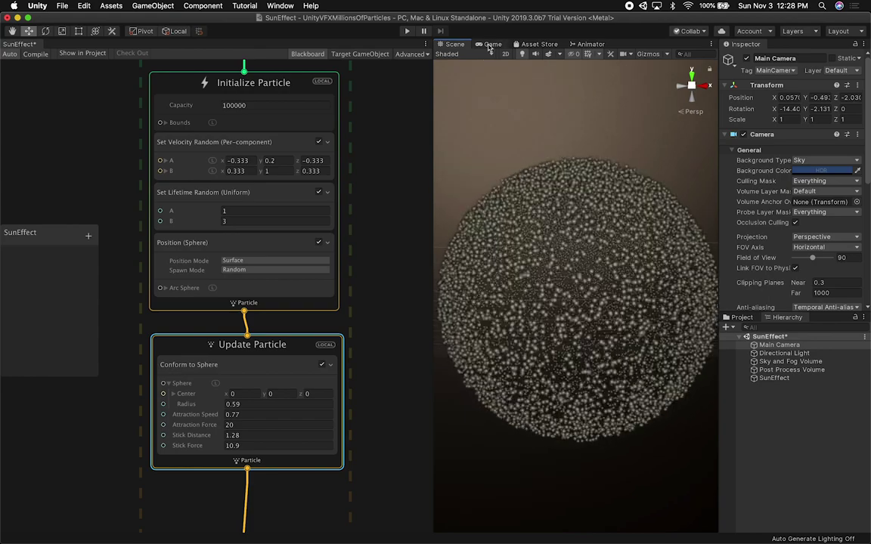
pyautogui.click(490, 45)
pyautogui.click(452, 46)
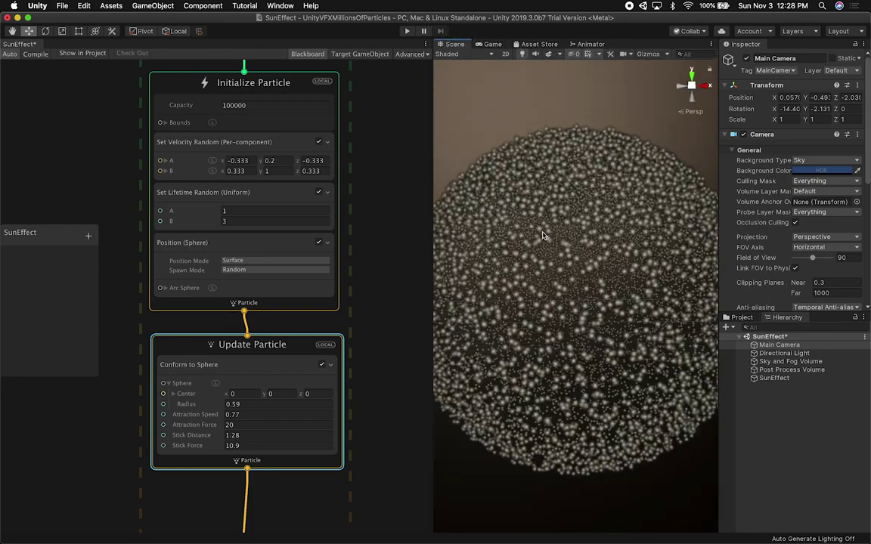
pyautogui.click(491, 45)
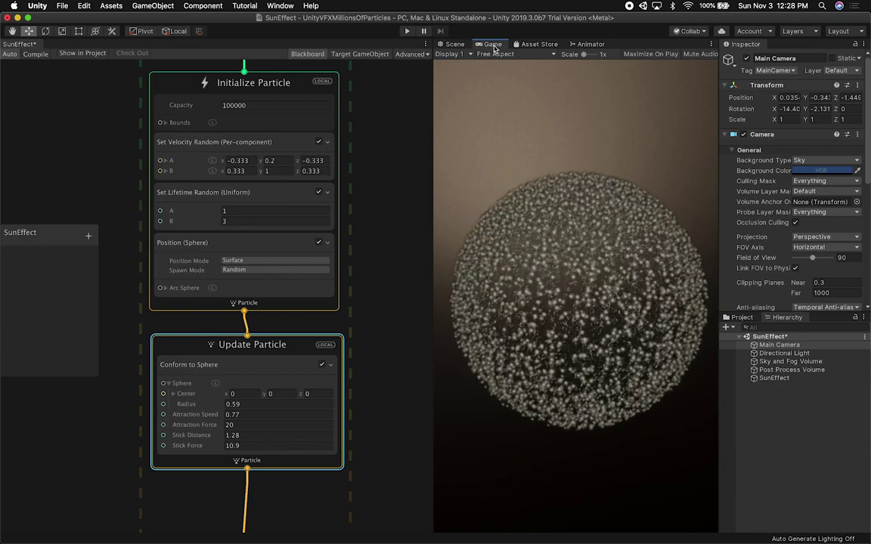
# Set the particle size in the Quad Output's Set Size block to 0.03.
pyautogui.keyDown('alt'); pyautogui.moveTo(380, 350); pyautogui.dragTo(378, 286); pyautogui.keyUp('alt')
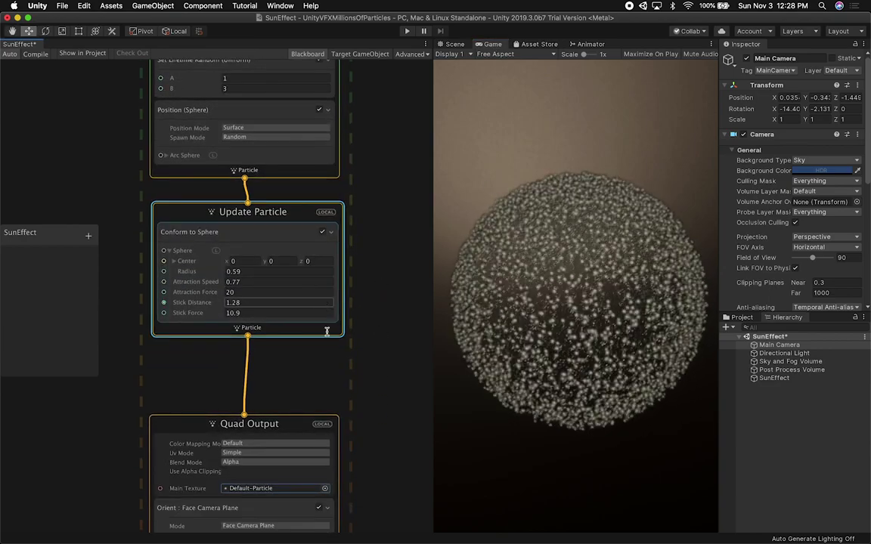
pyautogui.keyDown('alt'); pyautogui.moveTo(387, 272); pyautogui.dragTo(364, 172); pyautogui.keyUp('alt')
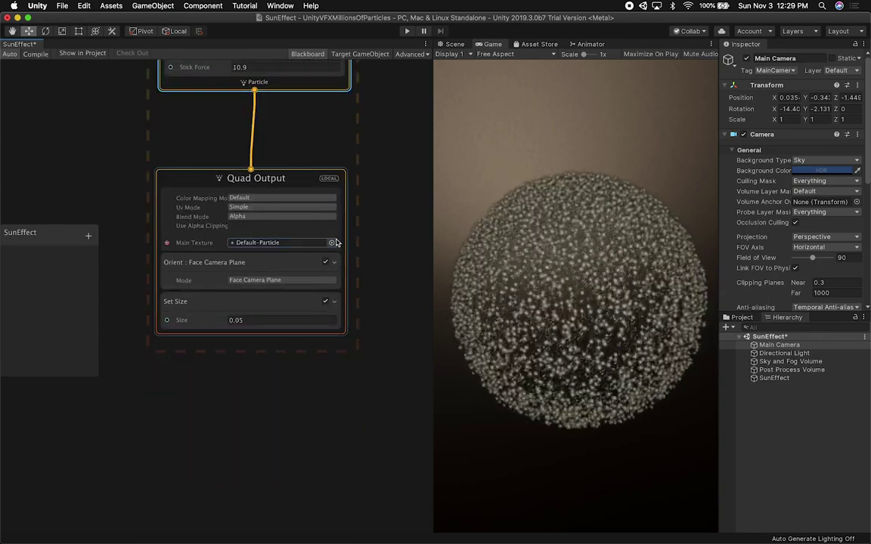
pyautogui.click(243, 320)
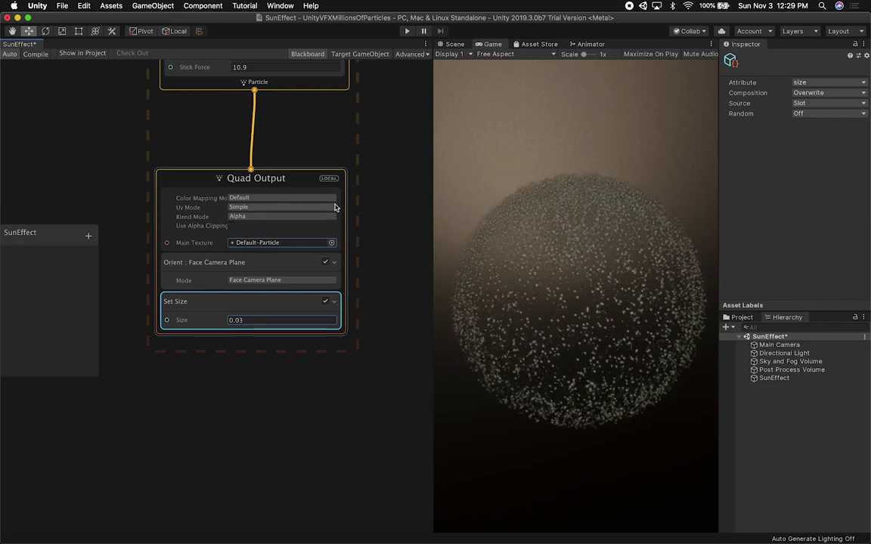
# Raise the Initialize Particle capacity to 1000000 and the Spawn context's constant spawn rate to 100000.
pyautogui.scroll(10, 368, 318)
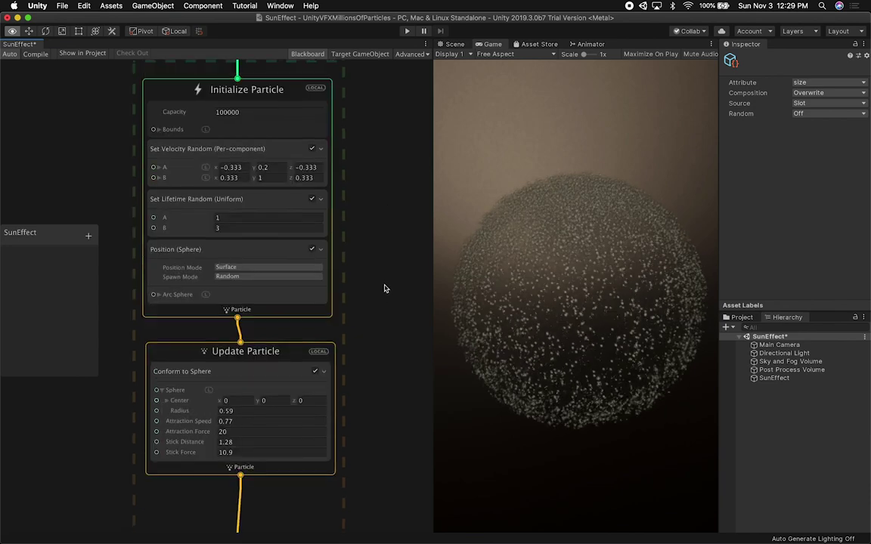
pyautogui.click(259, 112)
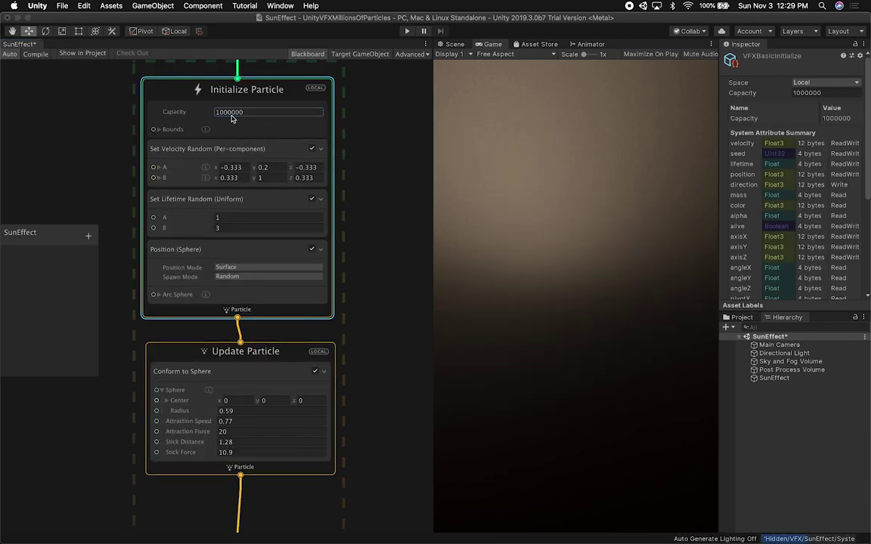
pyautogui.click(324, 151)
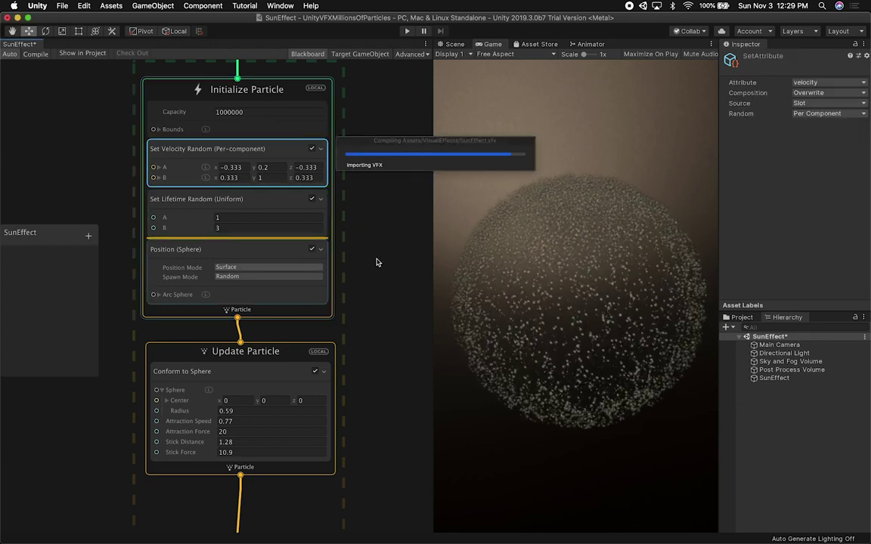
pyautogui.moveTo(377, 256); pyautogui.dragTo(377, 240)
pyautogui.scroll(5, 379, 327)
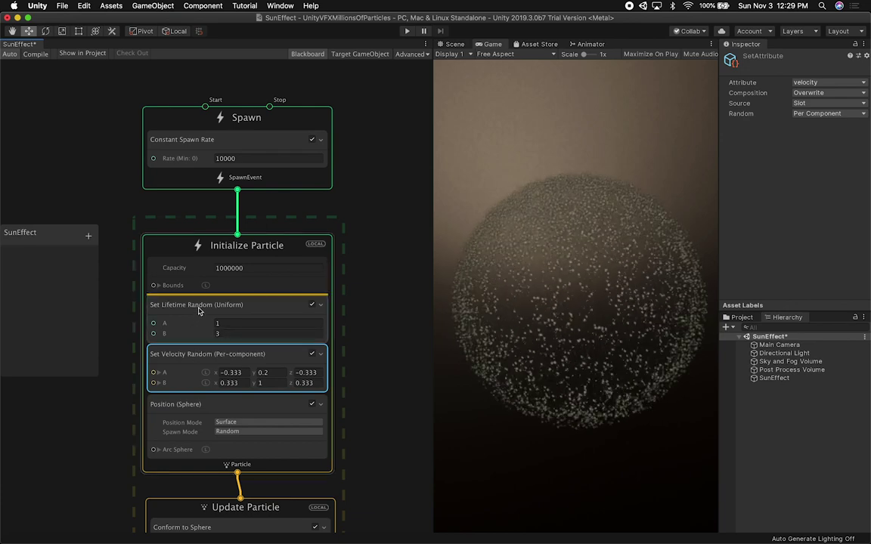
pyautogui.moveTo(297, 268); pyautogui.dragTo(296, 264)
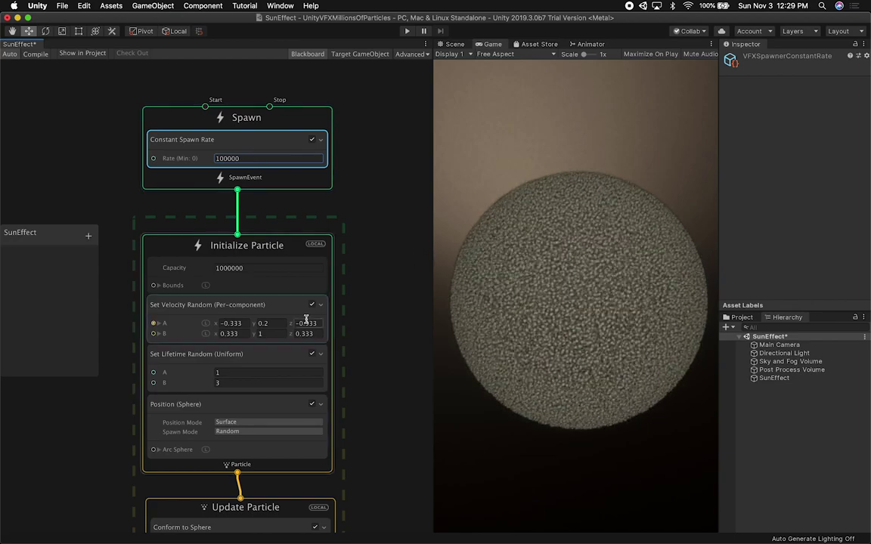
# Add a Turbulence force block beneath the Conform to Sphere block in the Update Particle context.
pyautogui.keyDown('alt'); pyautogui.moveTo(384, 412); pyautogui.dragTo(380, 285); pyautogui.keyUp('alt')
pyautogui.scroll(-6, 379, 294)
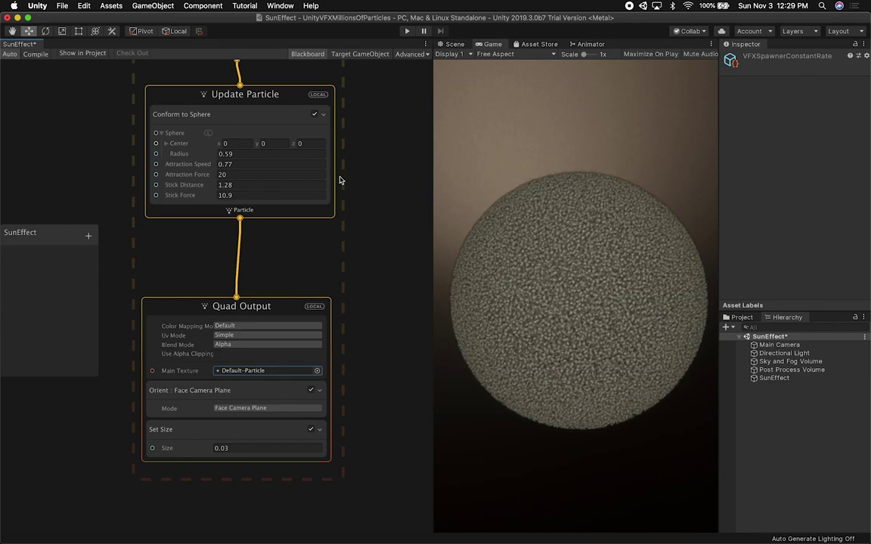
pyautogui.keyDown('alt'); pyautogui.moveTo(358, 165); pyautogui.dragTo(350, 198); pyautogui.keyUp('alt')
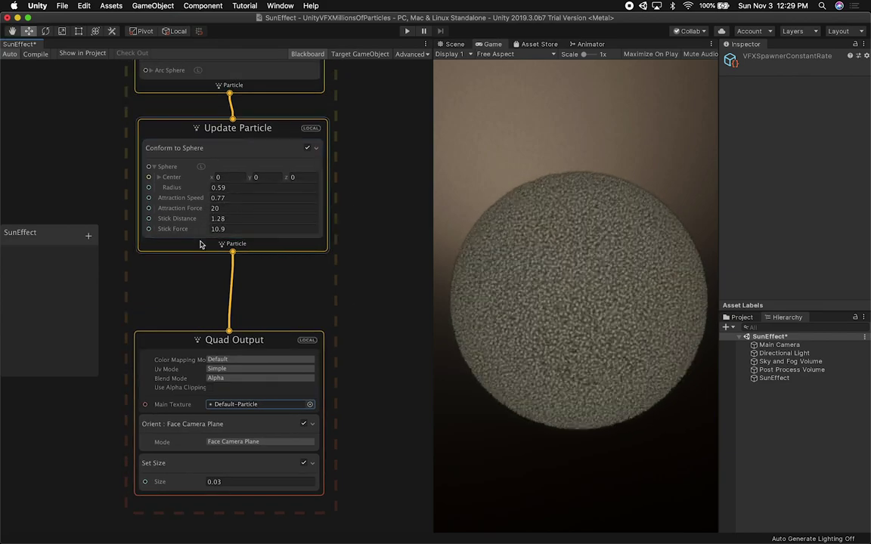
pyautogui.press('space')
pyautogui.click(191, 299)
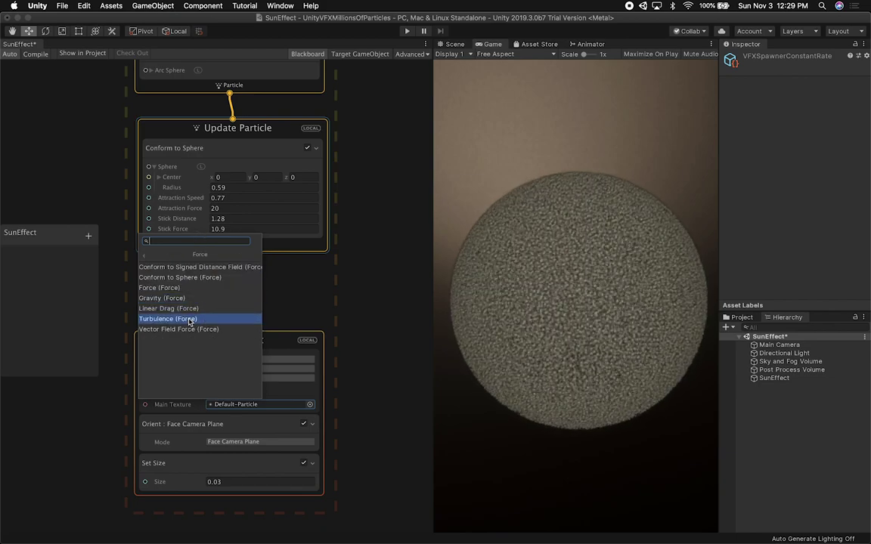
pyautogui.click(192, 319)
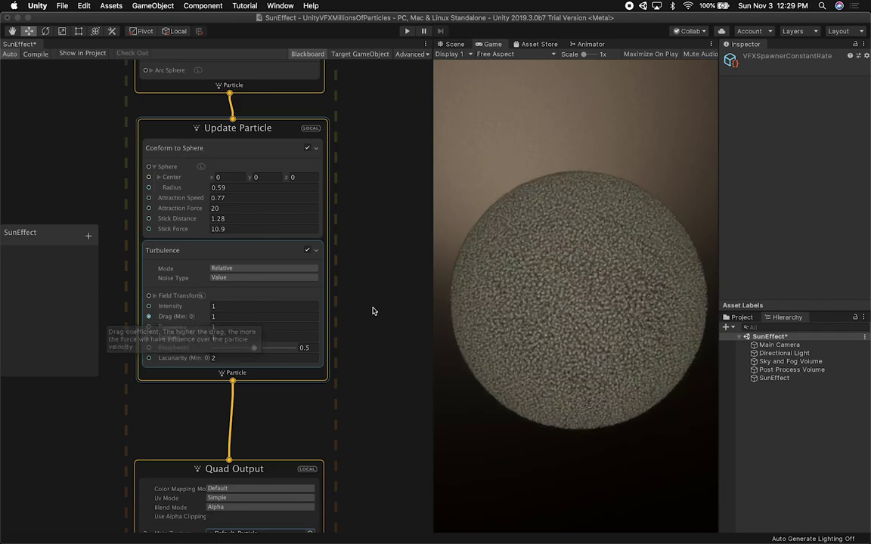
# Set the Turbulence block's intensity to 3.44, drag to 0.28 and frequency to 4.38.
pyautogui.moveTo(178, 309)
pyautogui.mouseDown()
pyautogui.moveTo(379, 306)
pyautogui.moveTo(191, 306)
pyautogui.mouseUp()
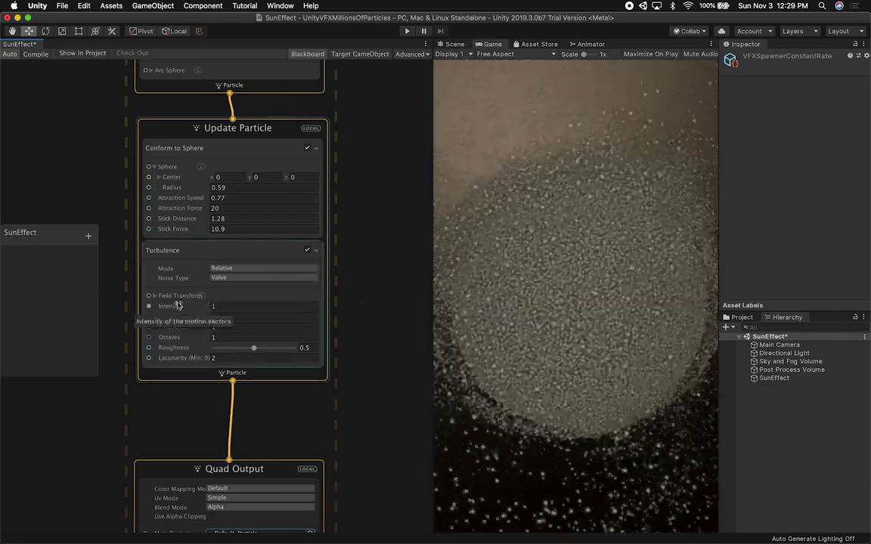
pyautogui.moveTo(190, 309); pyautogui.dragTo(205, 309)
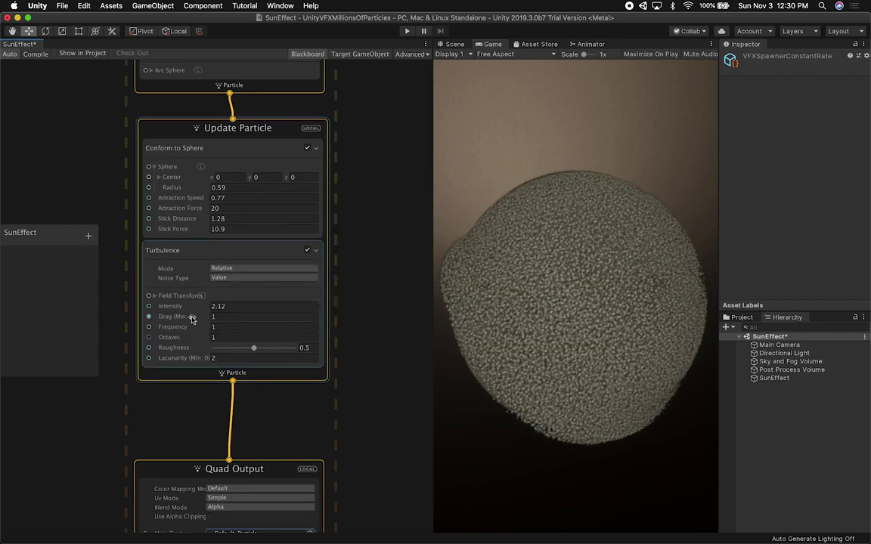
pyautogui.moveTo(187, 318); pyautogui.dragTo(180, 321)
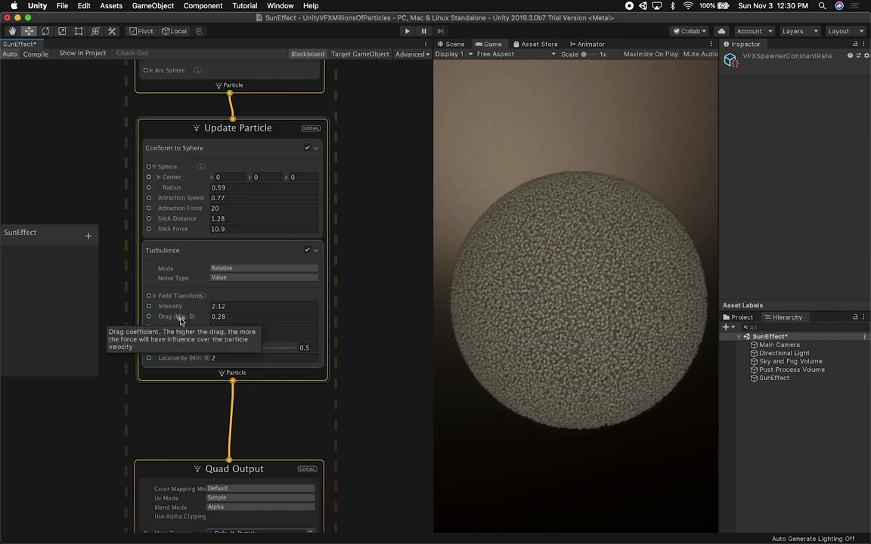
pyautogui.moveTo(194, 307); pyautogui.dragTo(205, 308)
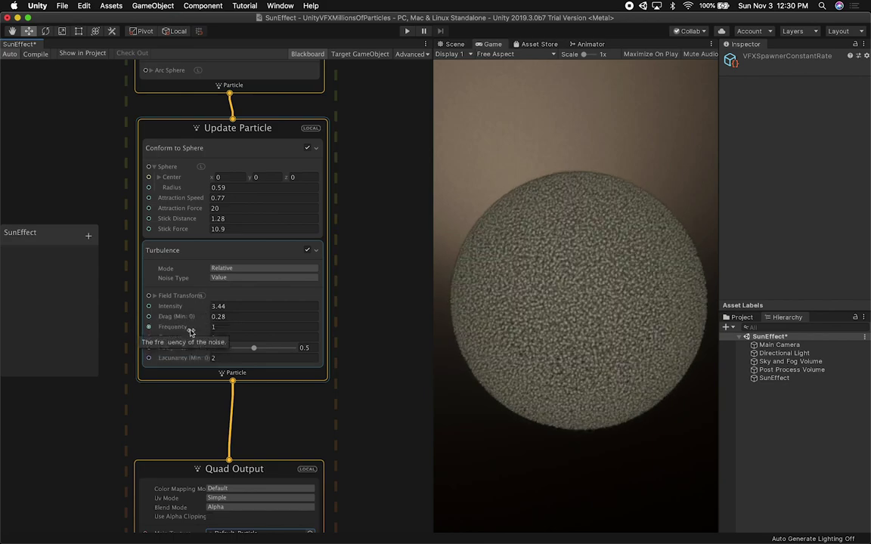
pyautogui.click(226, 327)
pyautogui.write('4.38')
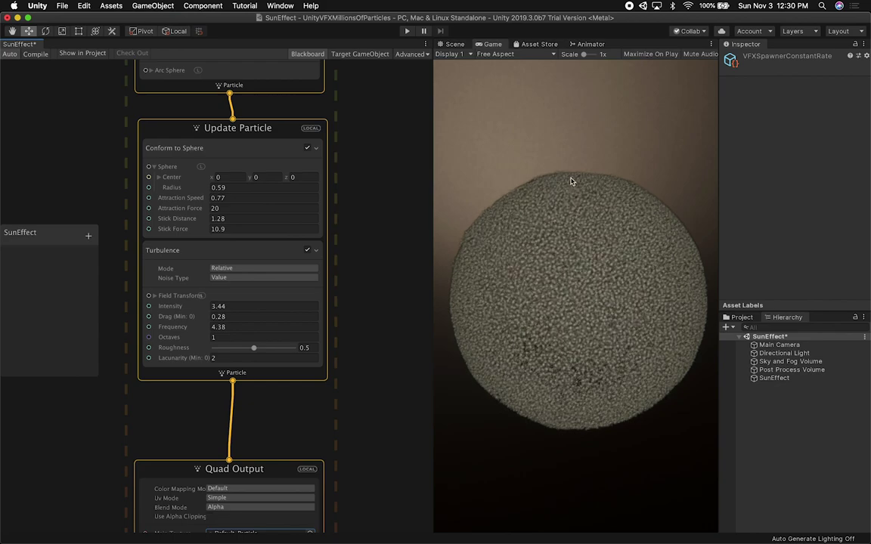
# Set the Turbulence block's intensity to 1.41 and its roughness to 1.
pyautogui.moveTo(185, 306); pyautogui.dragTo(155, 308)
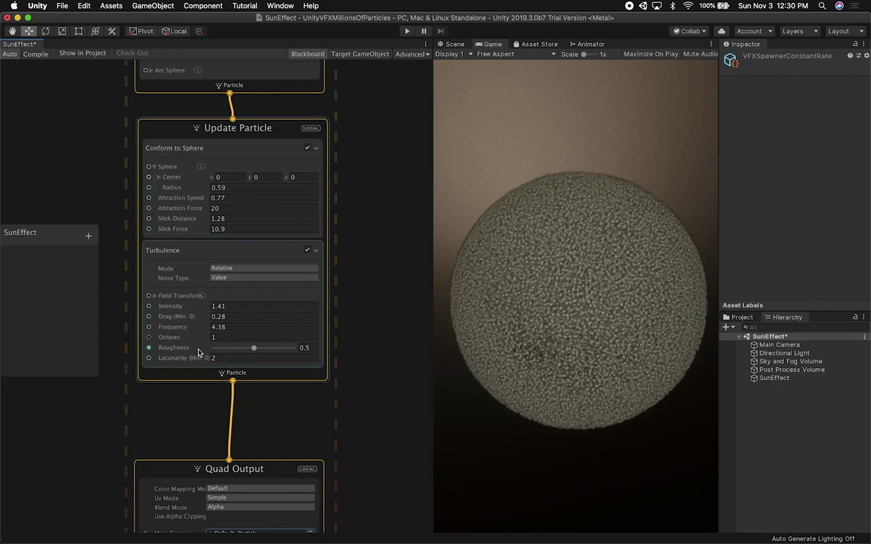
pyautogui.moveTo(254, 348); pyautogui.dragTo(294, 348)
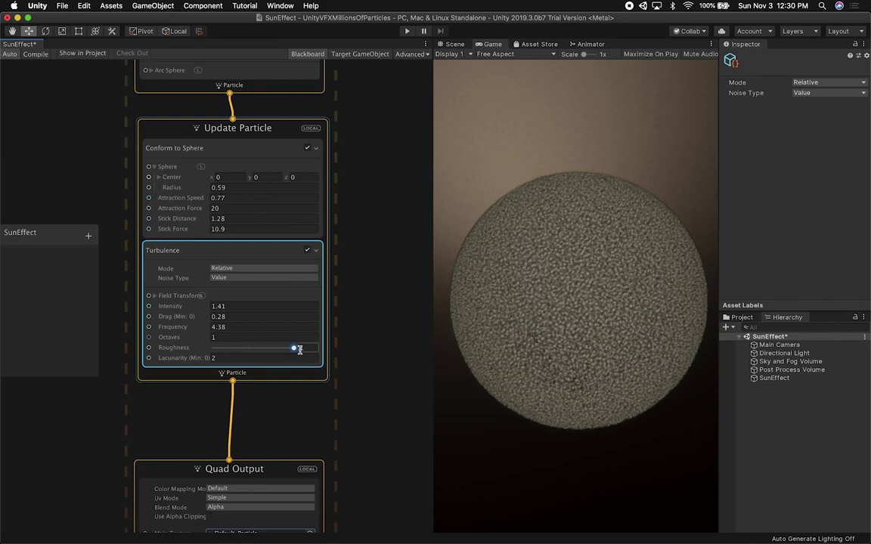
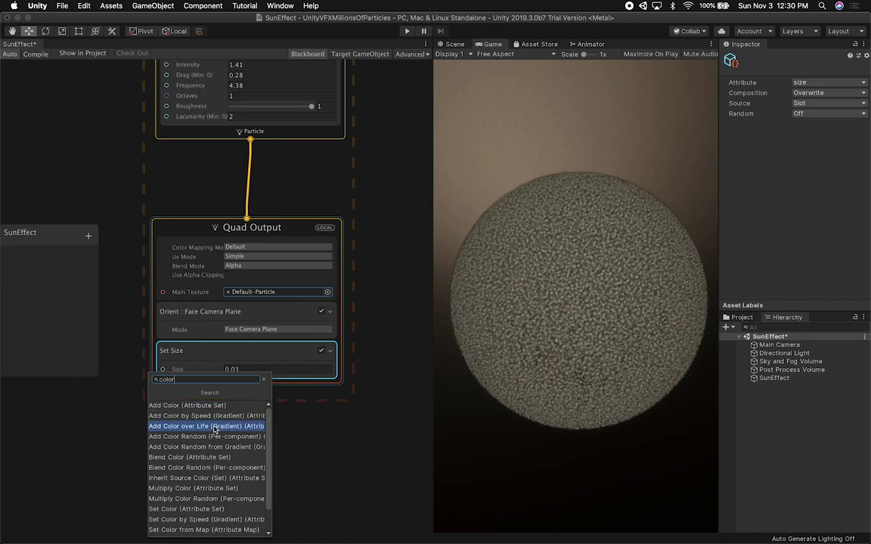
# Add an Add Color over Life block to the Quad Output and set its gradient's start color to RGB 255, 171, 0.
pyautogui.click(216, 427)
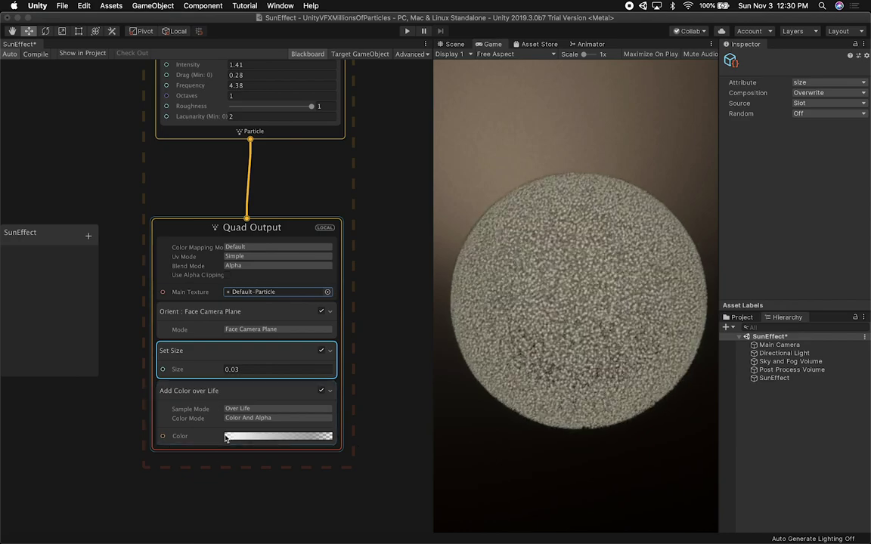
pyautogui.moveTo(375, 436); pyautogui.dragTo(381, 370, button='middle')
pyautogui.click(258, 373)
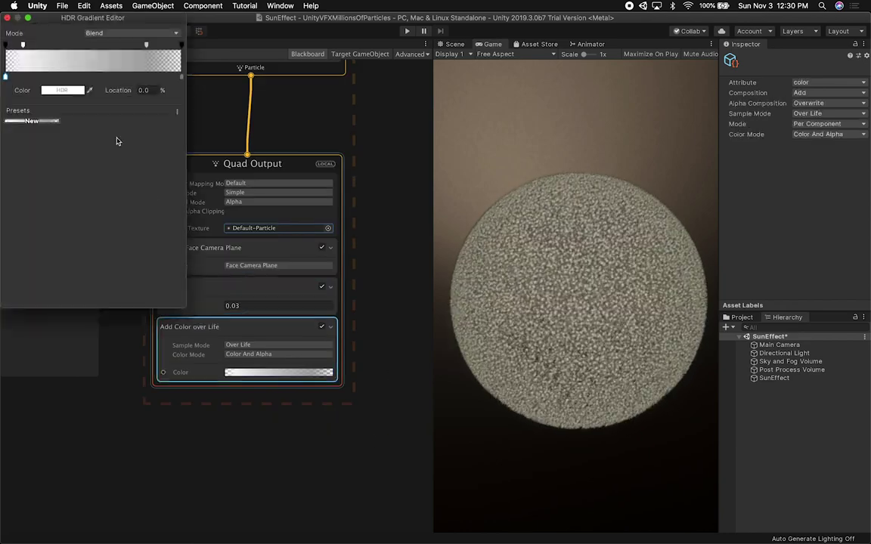
pyautogui.click(63, 90)
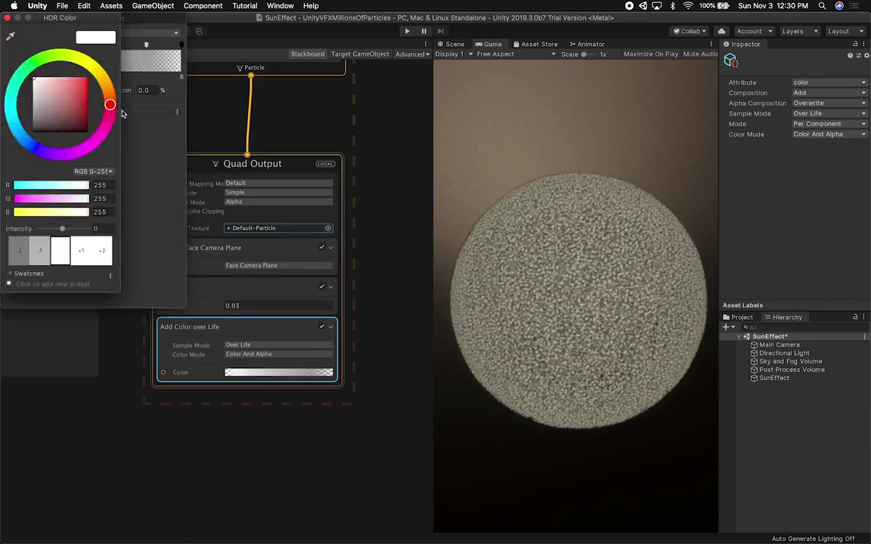
pyautogui.moveTo(111, 101); pyautogui.dragTo(102, 73)
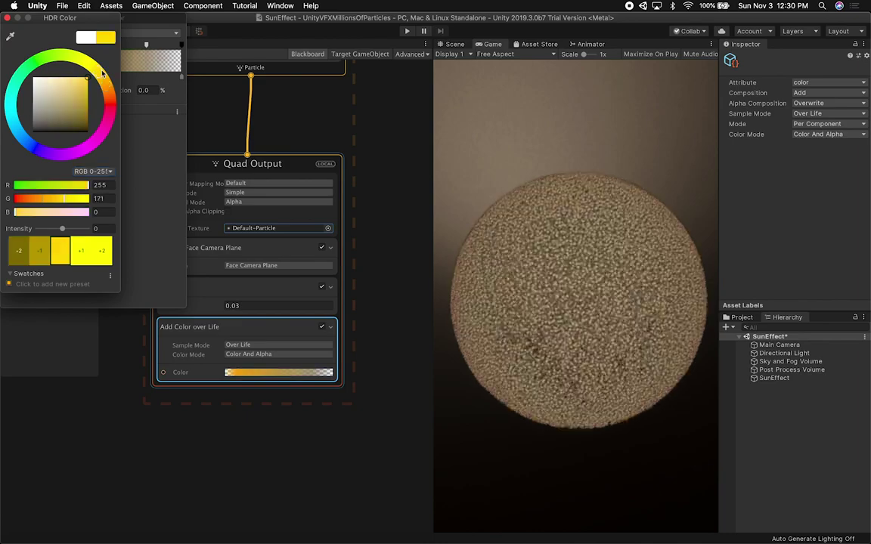
pyautogui.click(6, 18)
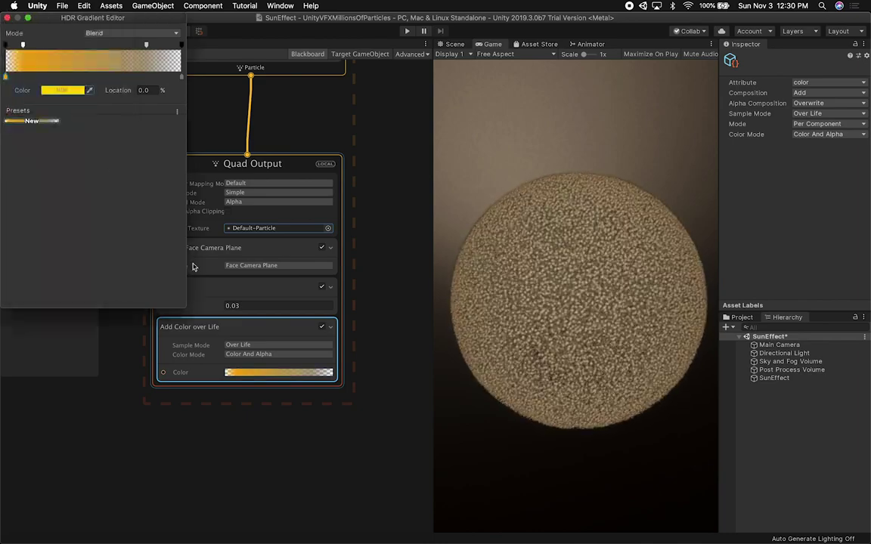
# Remove the two inner alpha keys from the Add Color over Life gradient.
pyautogui.moveTo(23, 46); pyautogui.dragTo(23, 88)
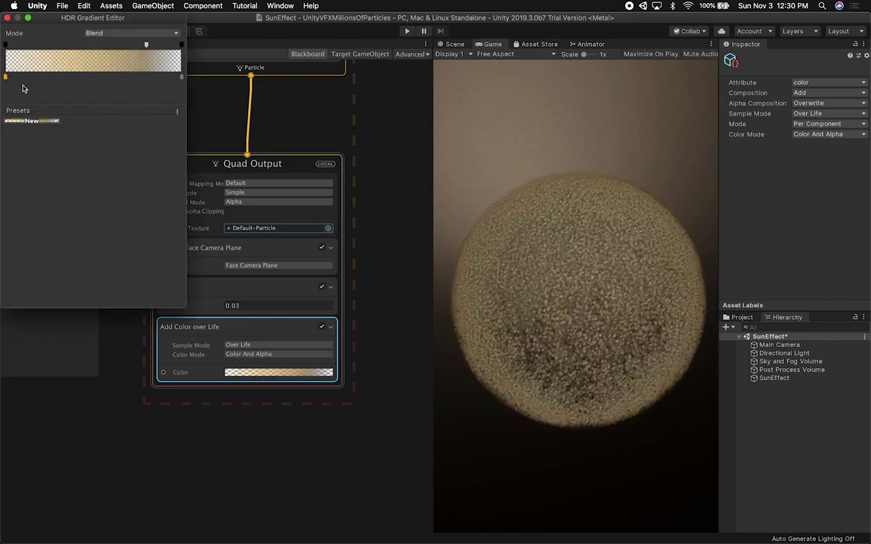
pyautogui.click(5, 77)
pyautogui.moveTo(146, 45); pyautogui.dragTo(171, 76)
pyautogui.click(181, 78)
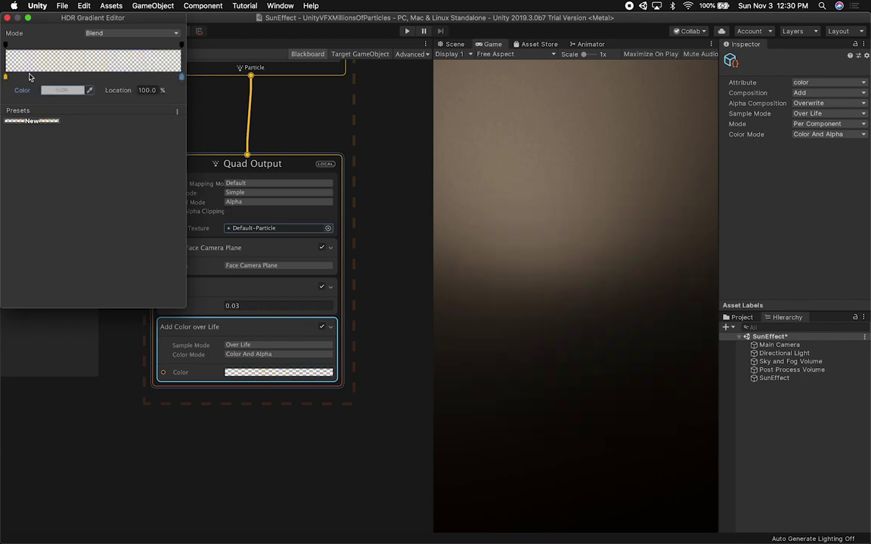
pyautogui.click(6, 78)
pyautogui.click(62, 90)
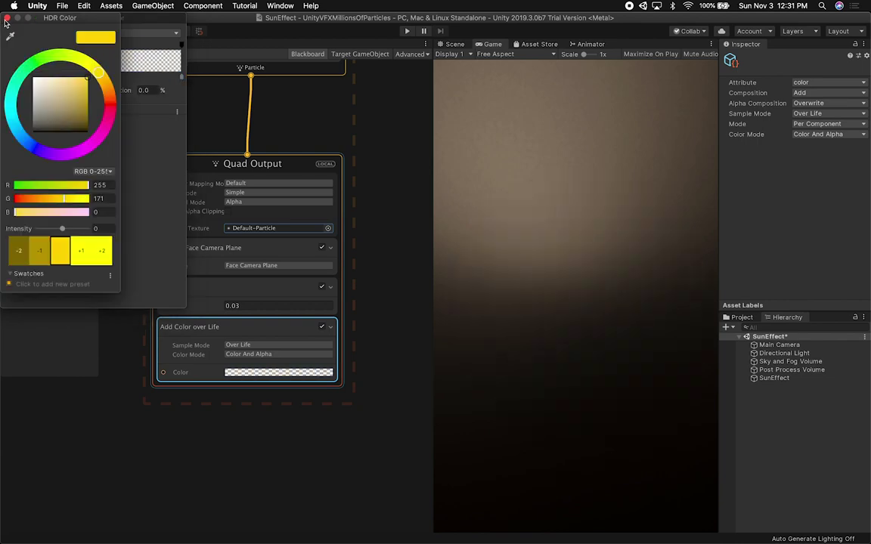
pyautogui.click(133, 69)
pyautogui.click(181, 78)
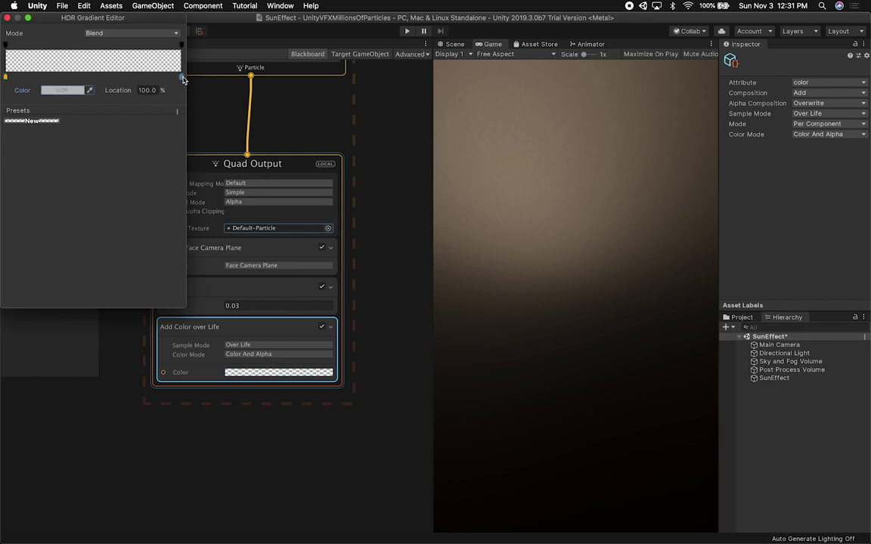
pyautogui.click(74, 89)
pyautogui.click(7, 18)
pyautogui.click(99, 34)
pyautogui.click(95, 34)
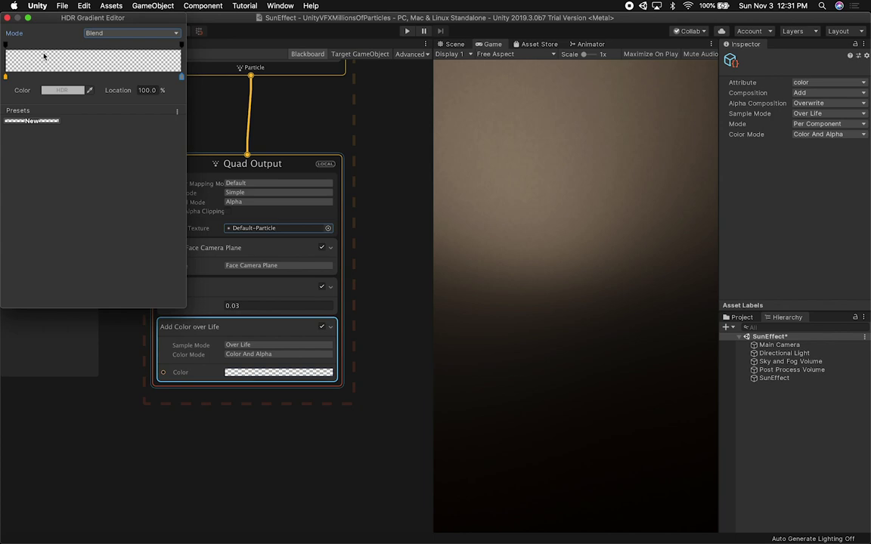
# Add a color key at 21.5% and make the gradient fully opaque with alpha 255 at both 0% and 100%.
pyautogui.click(43, 76)
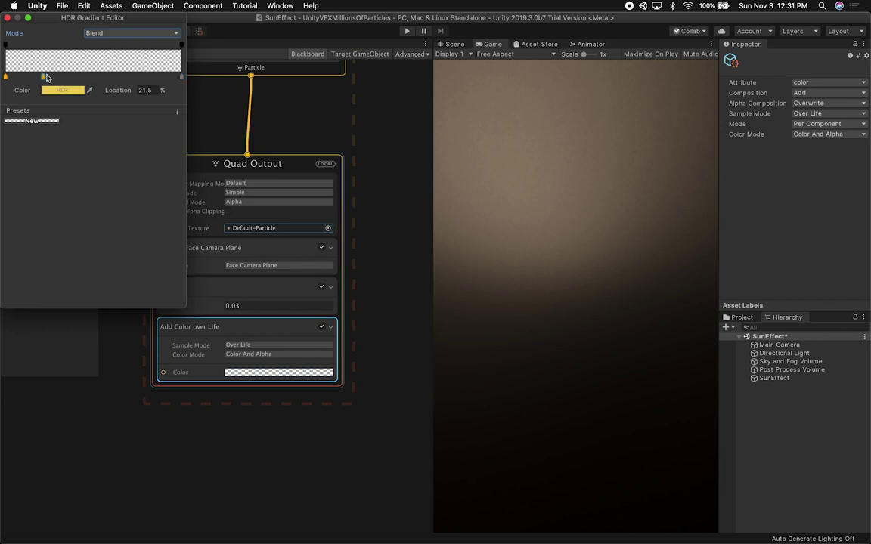
pyautogui.click(44, 45)
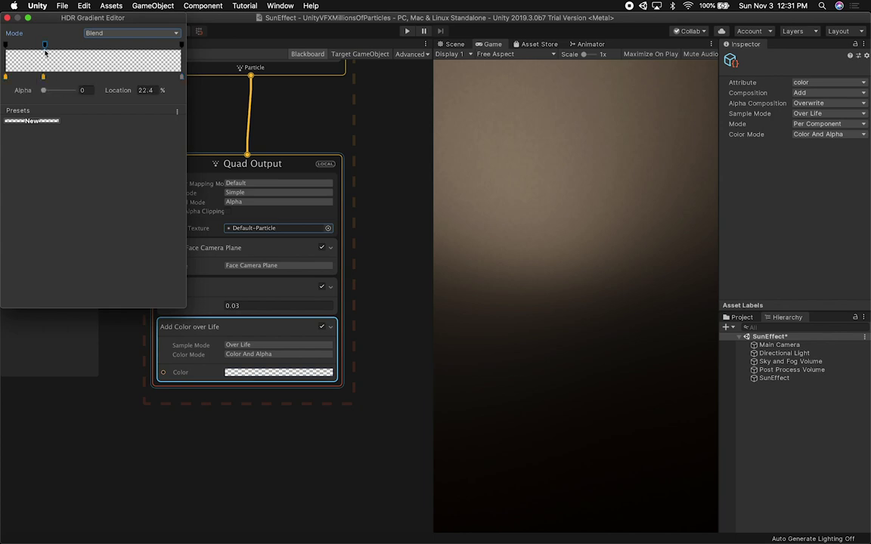
pyautogui.moveTo(58, 90); pyautogui.dragTo(87, 90)
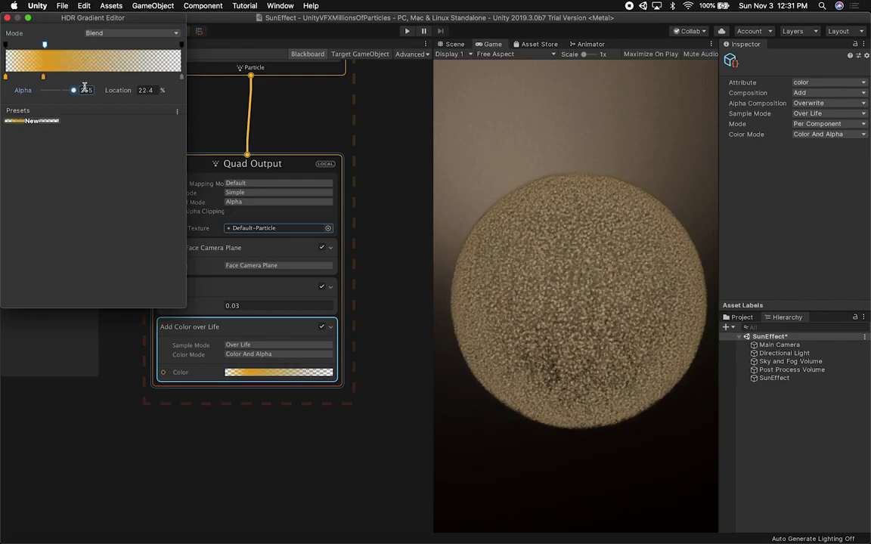
pyautogui.moveTo(49, 46); pyautogui.dragTo(8, 43)
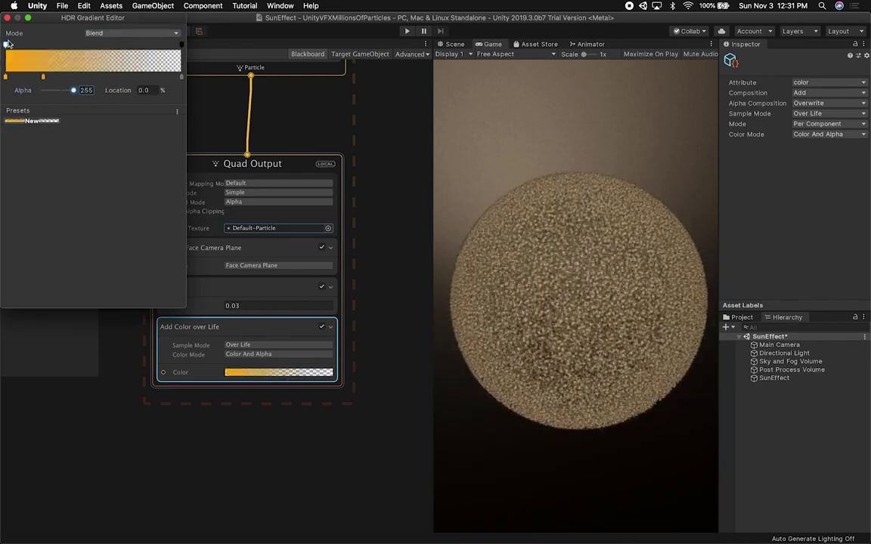
pyautogui.click(181, 45)
pyautogui.moveTo(60, 92); pyautogui.dragTo(77, 87)
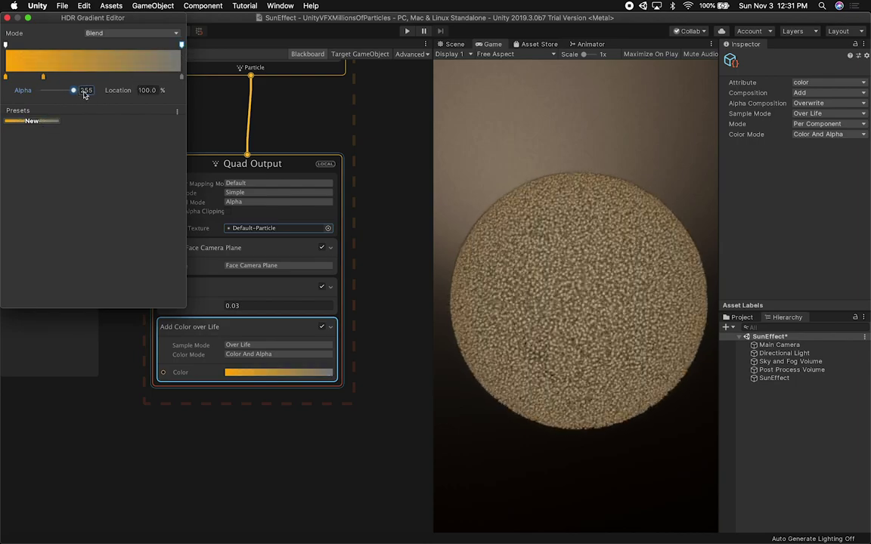
# Move the inner color key to 30.9% and make it red, keeping it as the last color by removing the gray end key.
pyautogui.click(43, 77)
pyautogui.moveTo(43, 77)
pyautogui.mouseDown()
pyautogui.moveTo(165, 72)
pyautogui.moveTo(59, 77)
pyautogui.mouseUp()
pyautogui.click(56, 88)
pyautogui.moveTo(107, 95); pyautogui.dragTo(76, 89)
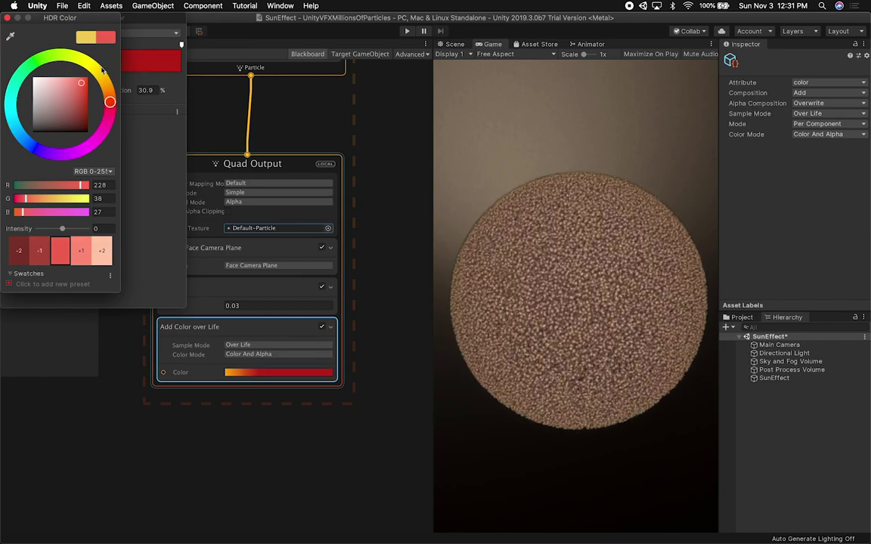
pyautogui.click(7, 17)
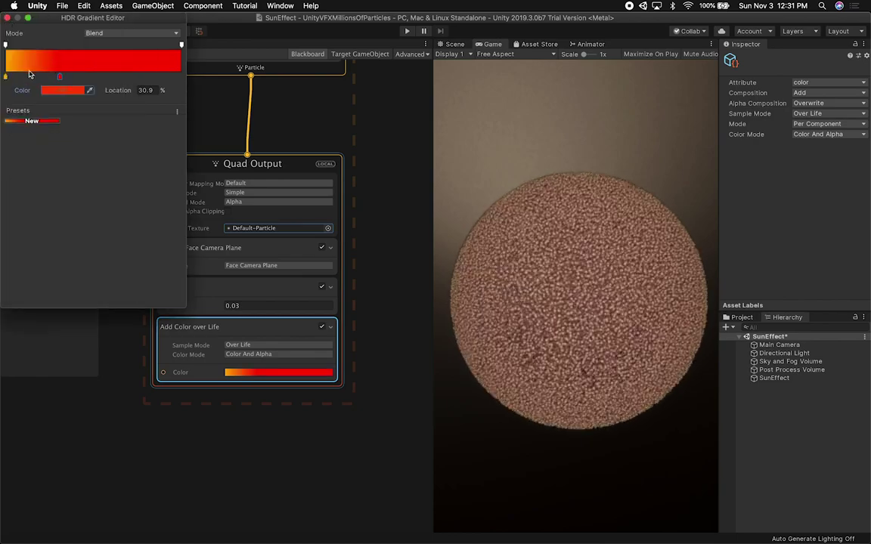
# Add an orange color key at 13.5%, between the yellow start key and the red key.
pyautogui.click(30, 76)
pyautogui.click(60, 89)
pyautogui.moveTo(106, 94); pyautogui.dragTo(111, 97)
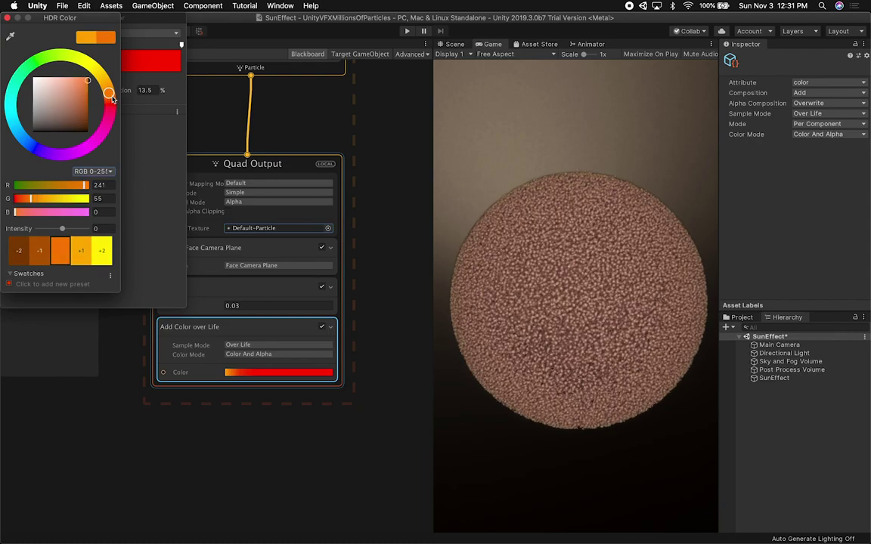
pyautogui.click(8, 17)
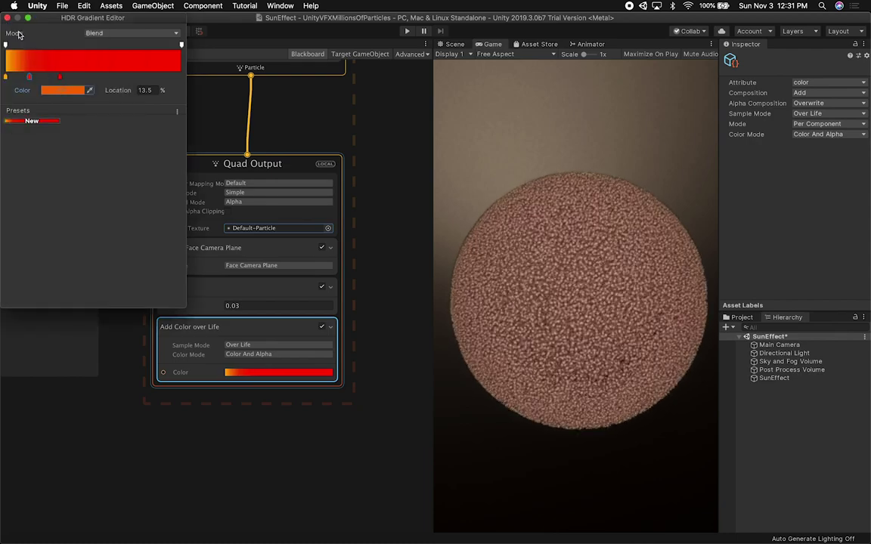
# Try the gradient's Fixed mode, restore Blend and close the gradient editor.
pyautogui.click(89, 33)
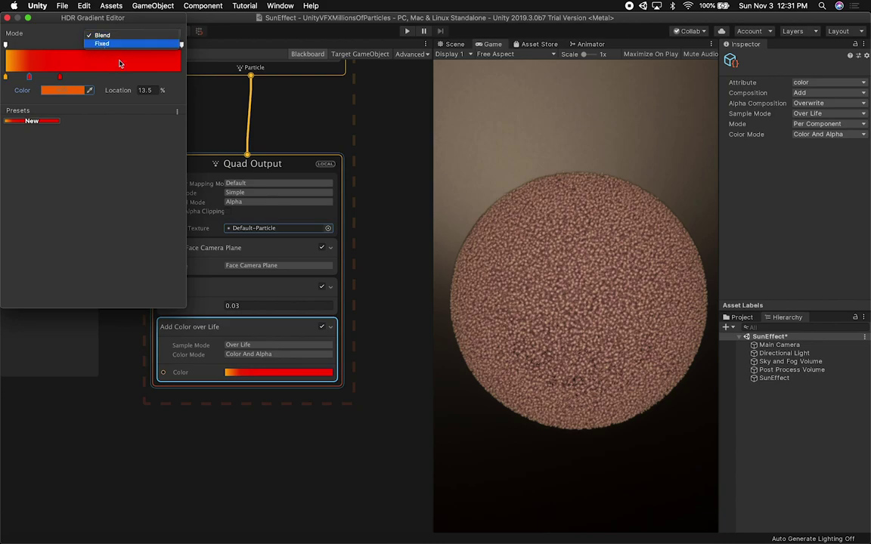
pyautogui.click(91, 43)
pyautogui.click(110, 34)
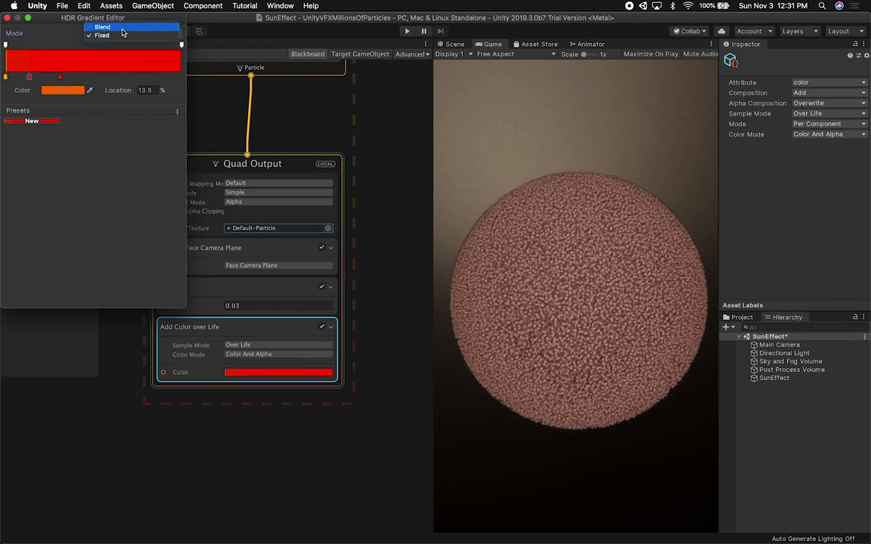
pyautogui.click(112, 25)
pyautogui.click(7, 16)
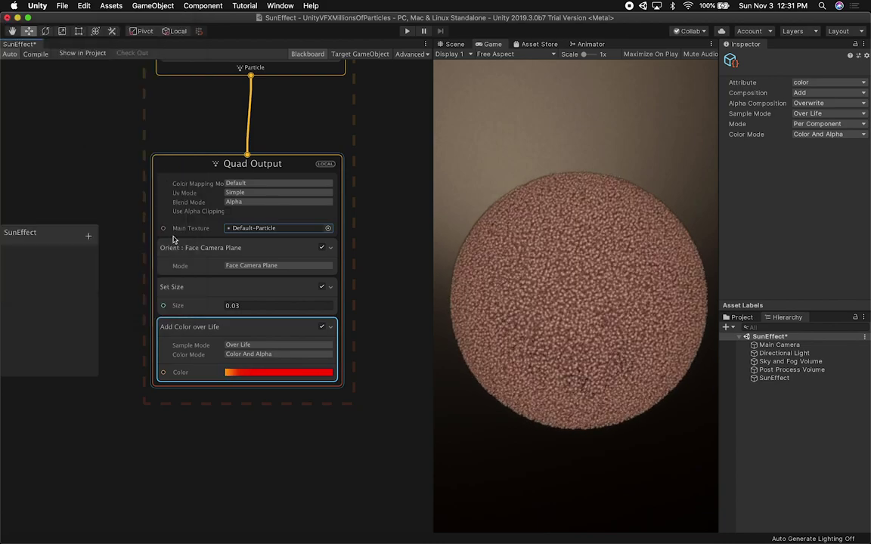
# Try the By Speed sample mode on the color block and switch it back to Over Life.
pyautogui.click(270, 347)
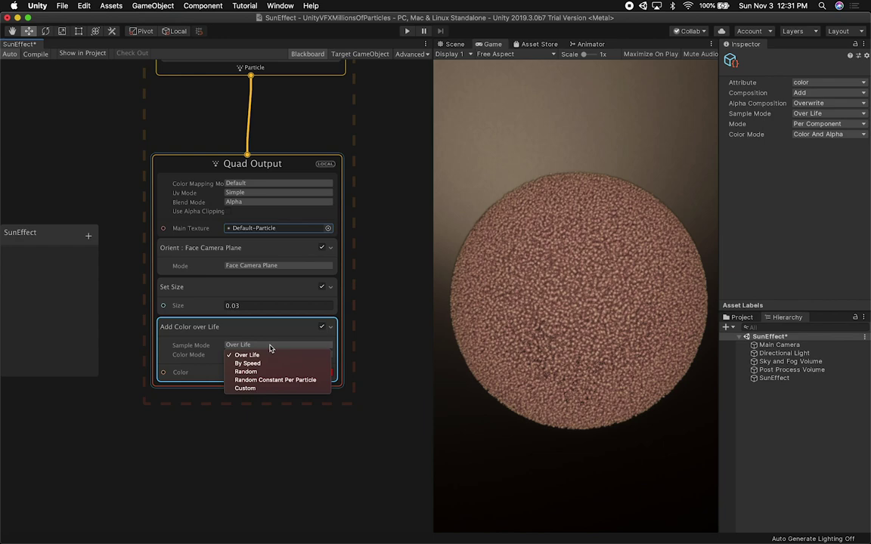
pyautogui.click(274, 355)
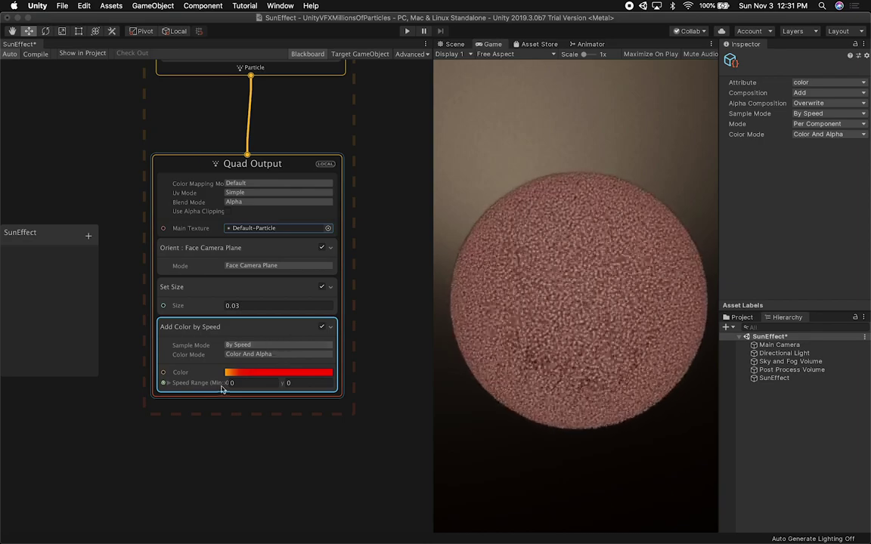
pyautogui.moveTo(227, 387); pyautogui.dragTo(304, 383)
pyautogui.click(295, 346)
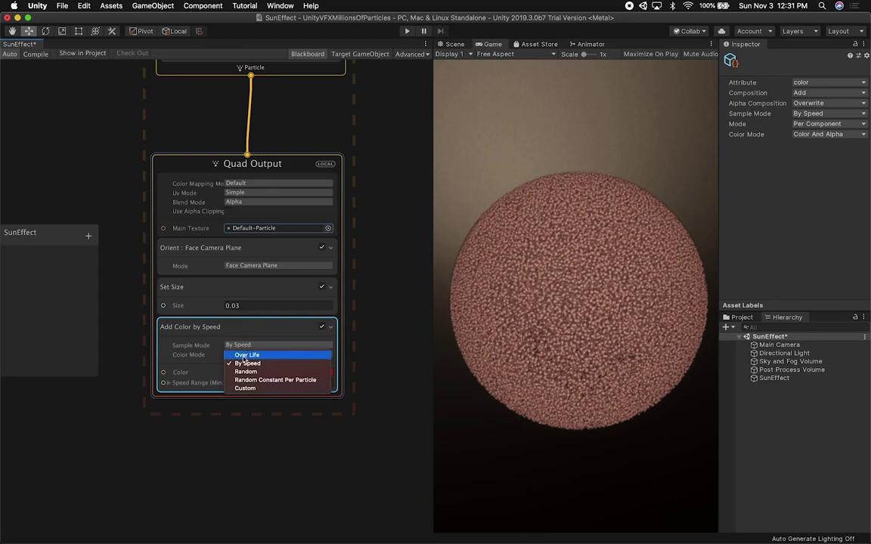
pyautogui.click(297, 412)
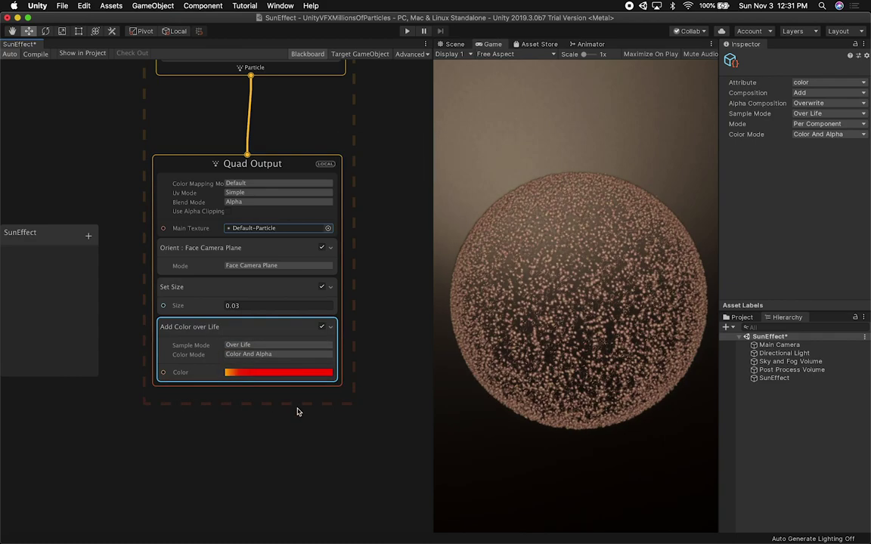
# Add an Add Scale block with XYZ channels beneath the Set Size block in the Quad Output.
pyautogui.click(200, 295)
pyautogui.press('space')
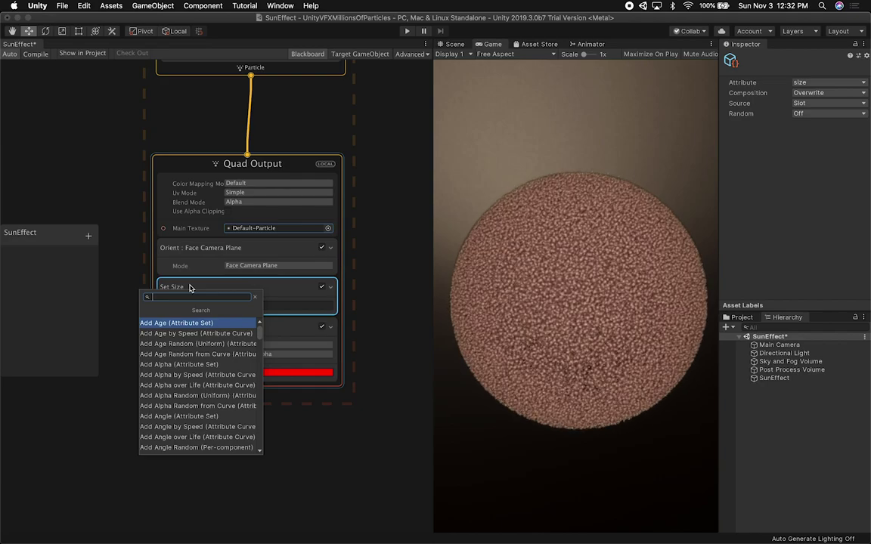
pyautogui.write('scal')
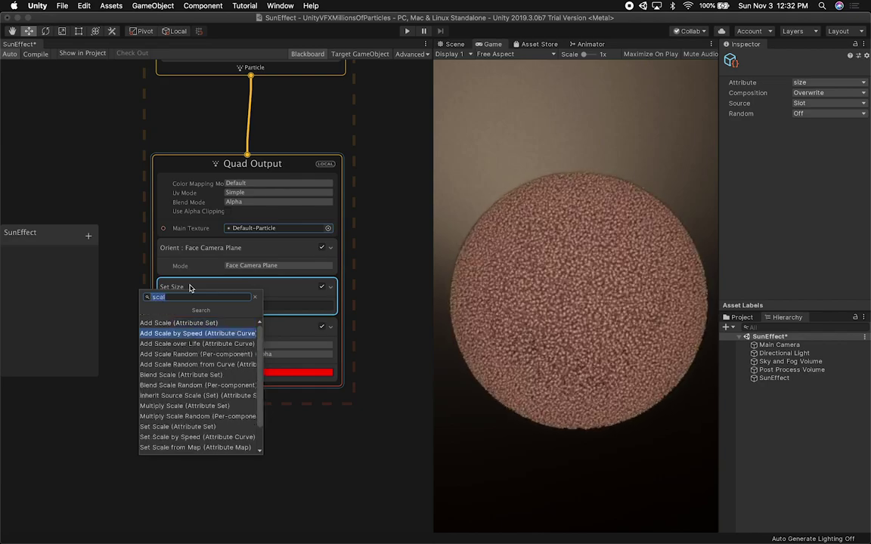
pyautogui.press('Return')
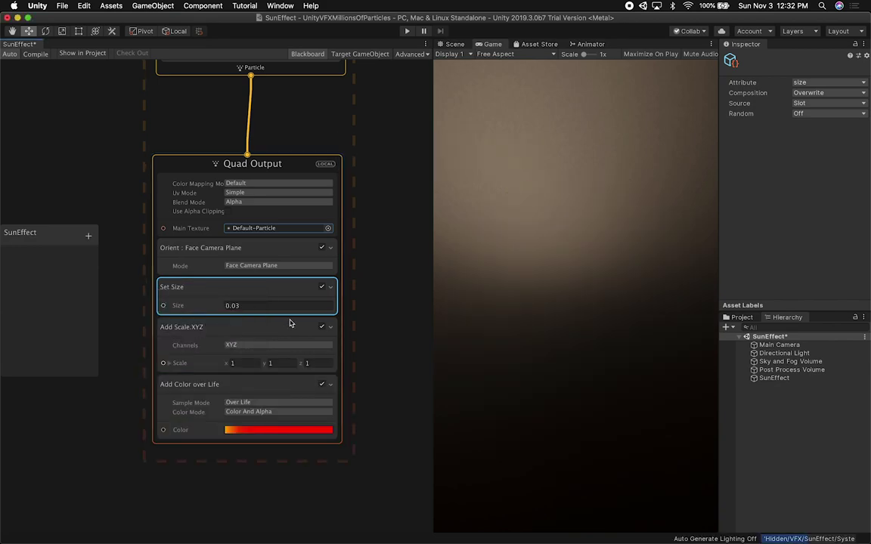
# Set the Add Scale block's x scale to 0.01 and y scale to 0.66.
pyautogui.click(225, 362)
pyautogui.write('0.01')
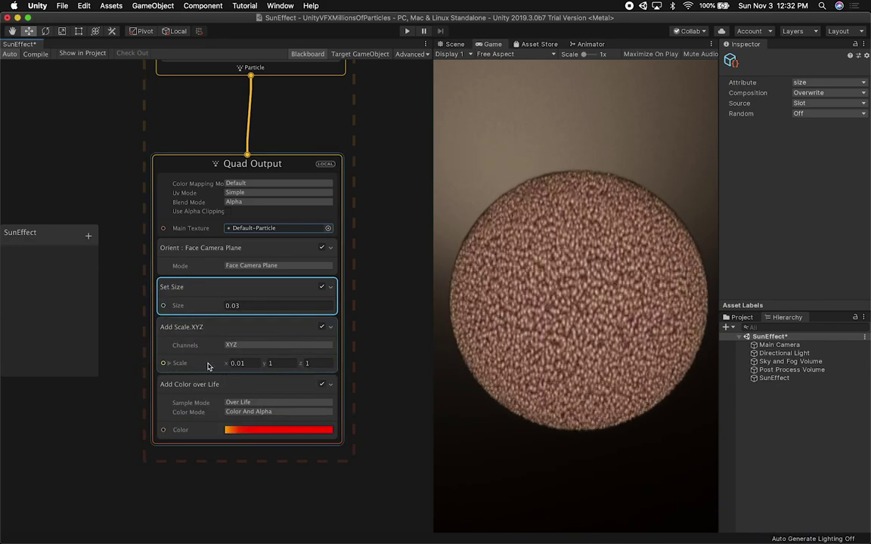
pyautogui.moveTo(208, 365); pyautogui.dragTo(208, 364)
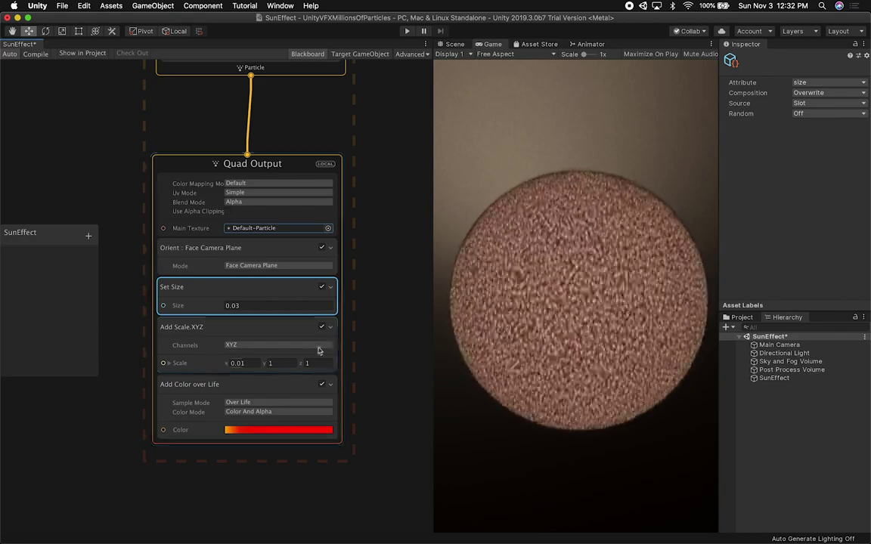
pyautogui.moveTo(263, 365); pyautogui.dragTo(286, 364)
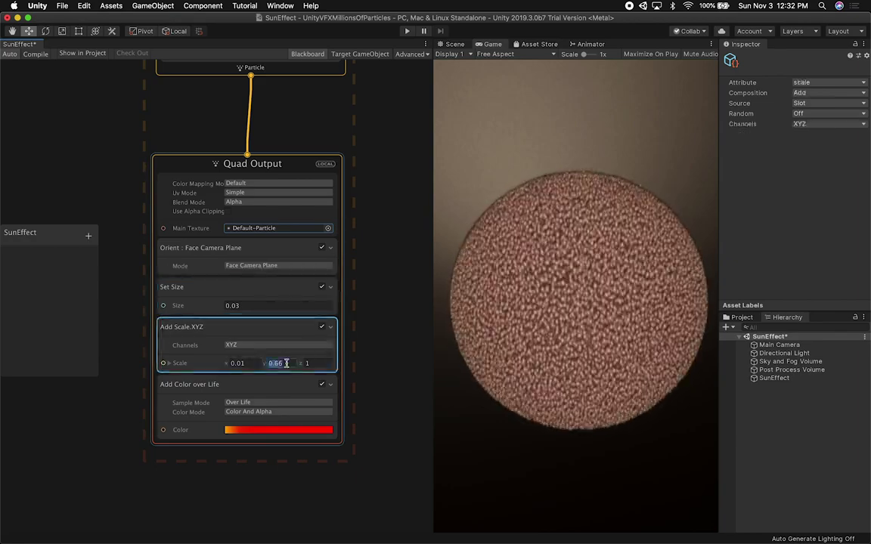
# Set the Add Scale block's y scale to 0.21 and z scale to 0.14.
pyautogui.write('0')
pyautogui.press('Tab')
pyautogui.write('0')
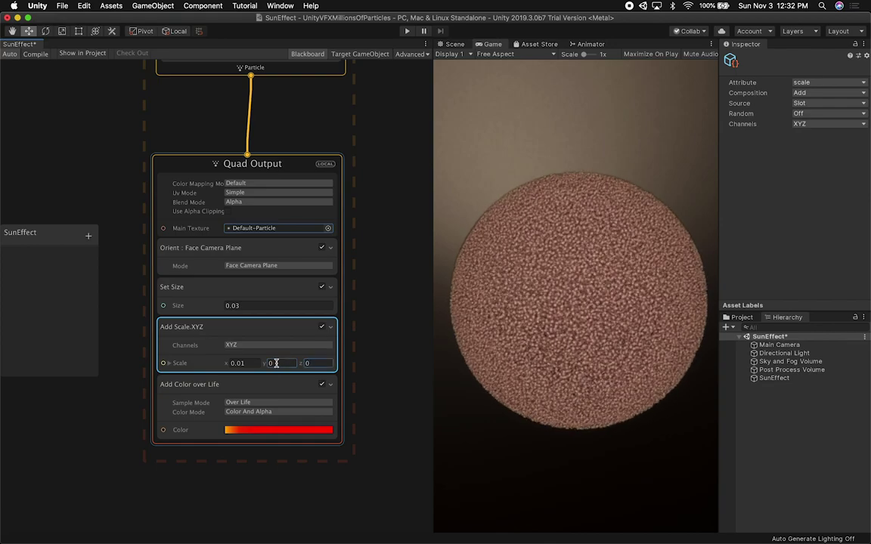
pyautogui.moveTo(263, 364); pyautogui.dragTo(267, 365)
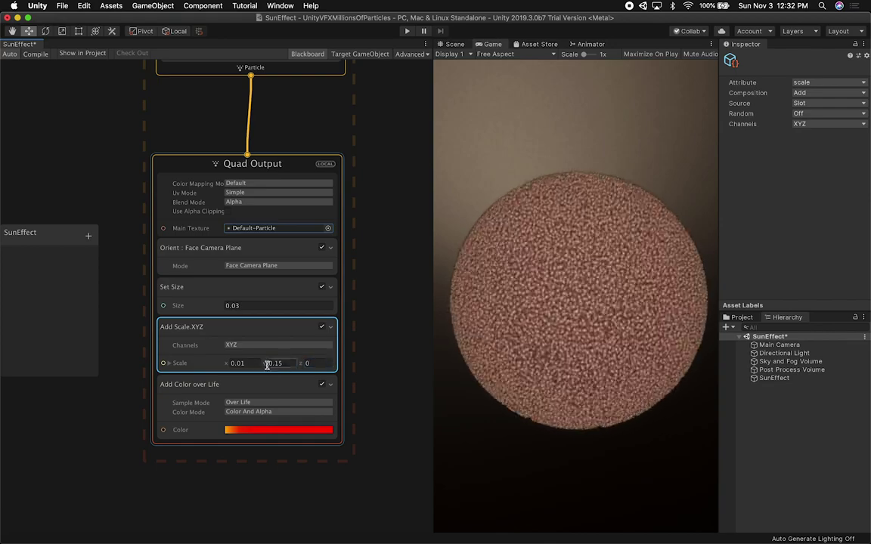
pyautogui.click(308, 363)
pyautogui.write('0.21')
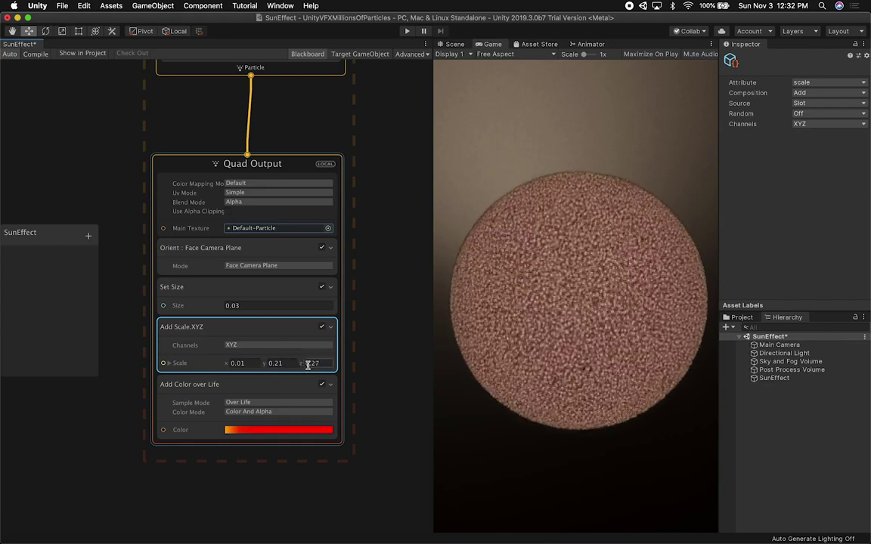
pyautogui.moveTo(310, 365); pyautogui.dragTo(305, 365)
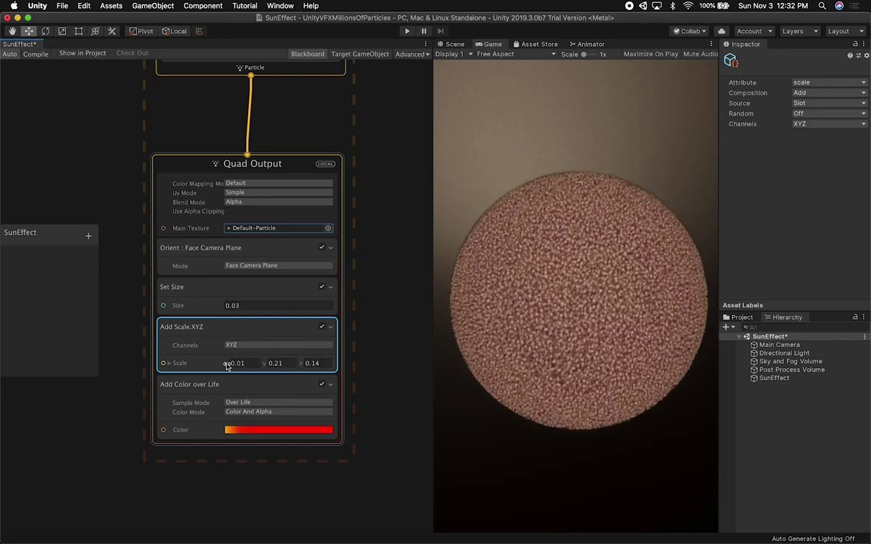
# Set the Add Scale block's x scale to 0.02 and y scale to 0.01, and the Set Size block's size to 0.02.
pyautogui.moveTo(226, 366); pyautogui.dragTo(252, 363)
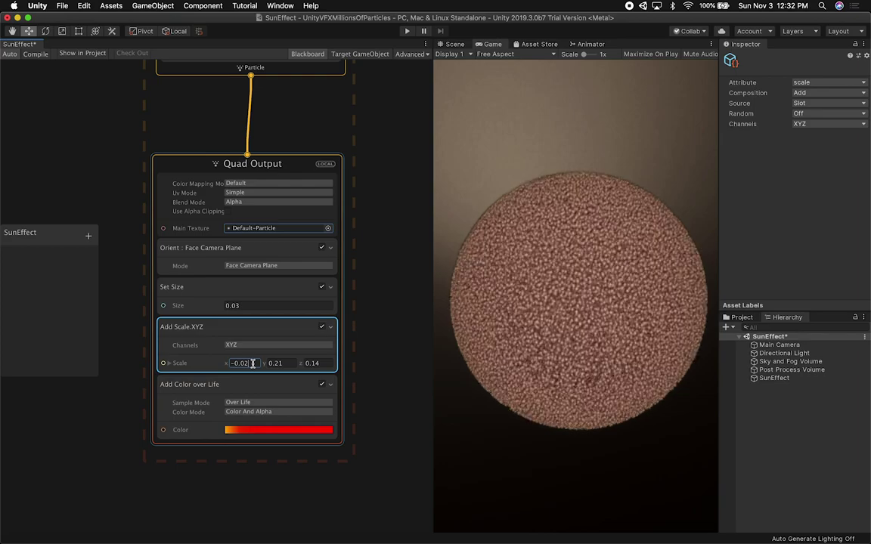
pyautogui.write('0.')
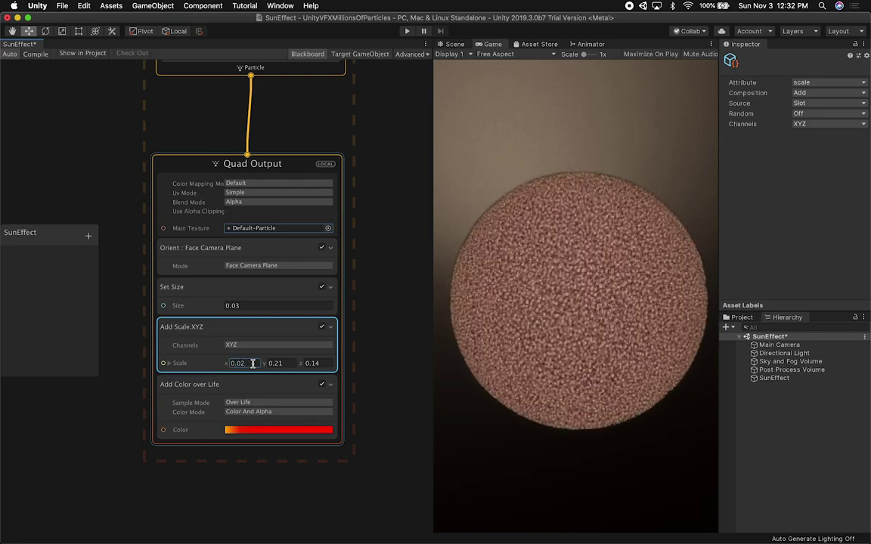
pyautogui.click(291, 364)
pyautogui.write('0.2')
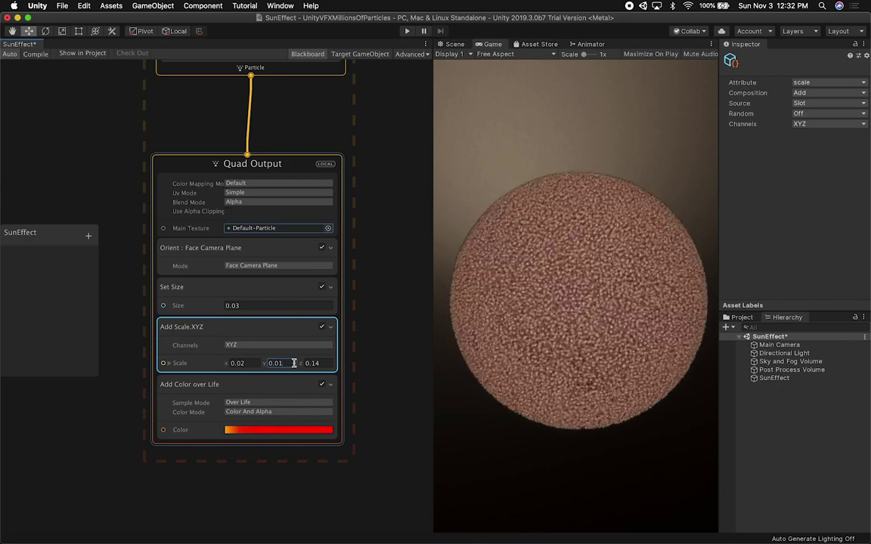
pyautogui.click(246, 305)
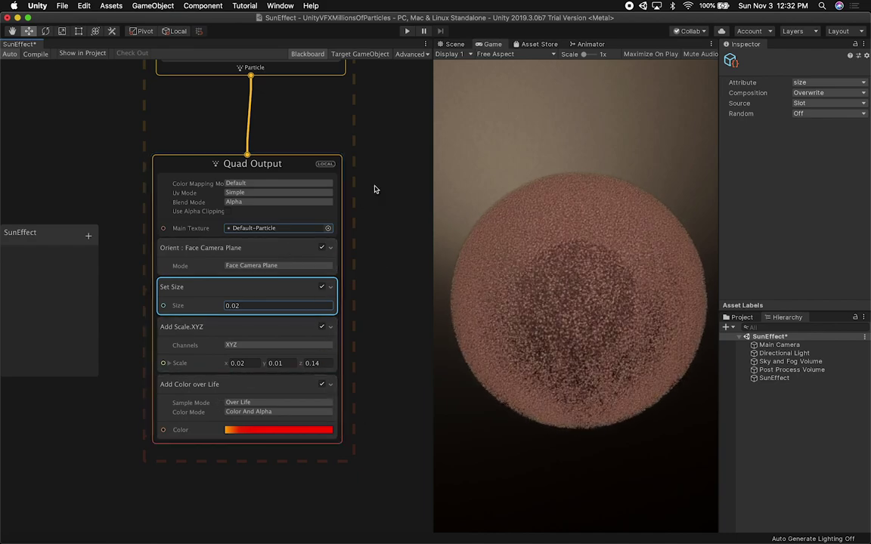
pyautogui.scroll(4, 383, 179)
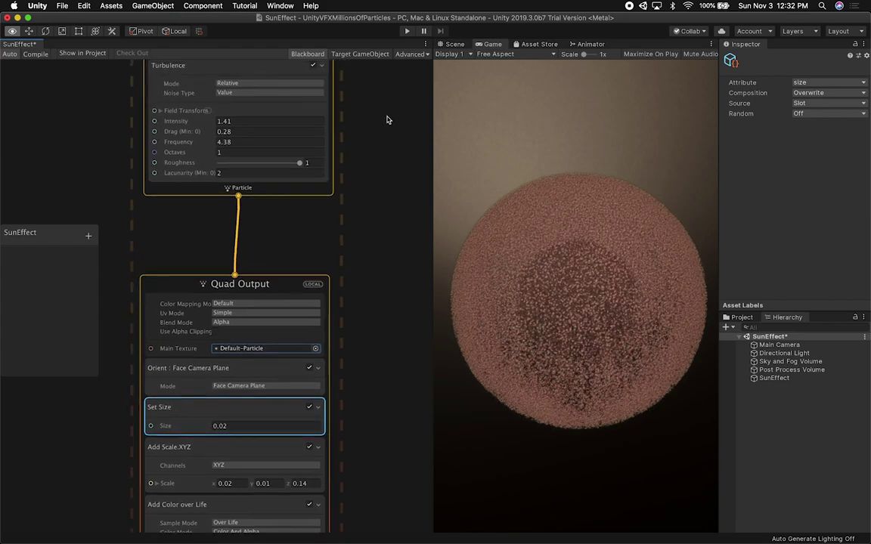
pyautogui.scroll(-6, 388, 120)
pyautogui.press('space')
pyautogui.write('color')
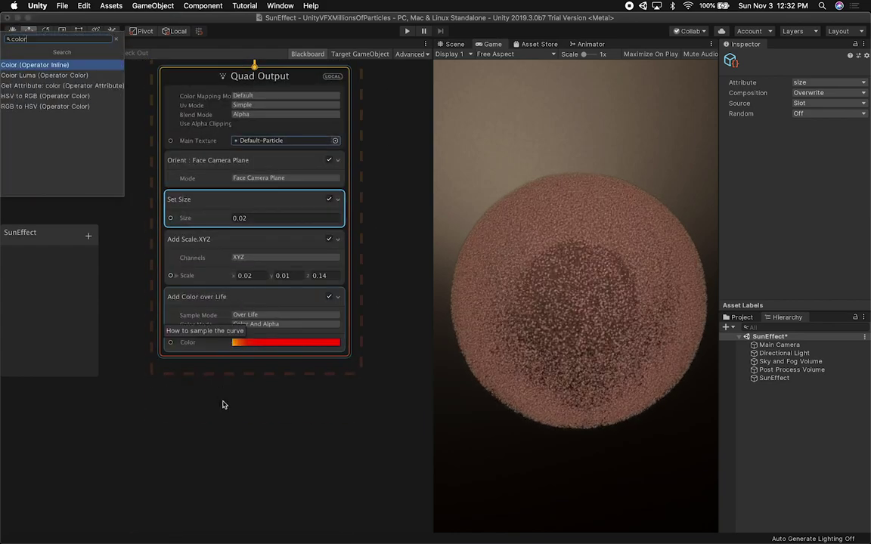
pyautogui.press('Escape')
# Add a Blend Color block beneath the Add Color over Life block in the Quad Output.
pyautogui.press('space')
pyautogui.write('color')
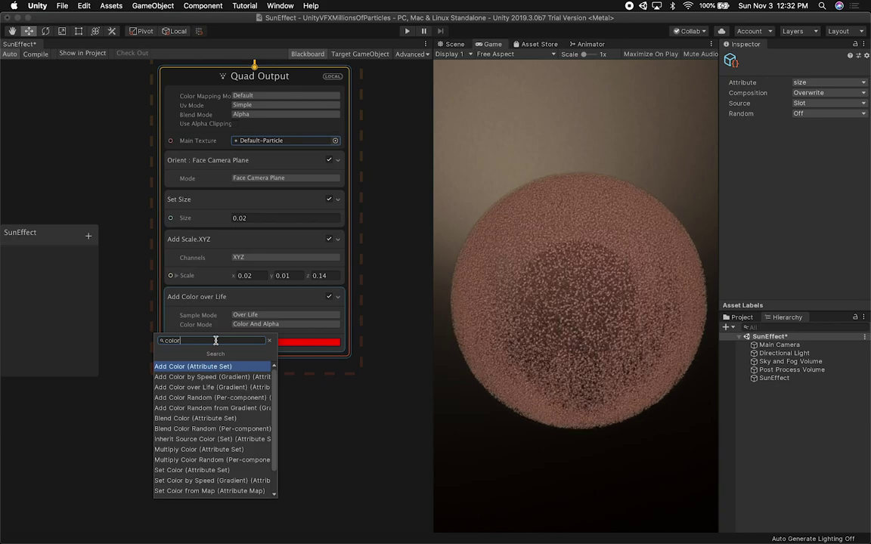
pyautogui.press('Down')
pyautogui.press('Down')
pyautogui.press('Down')
pyautogui.press('Up')
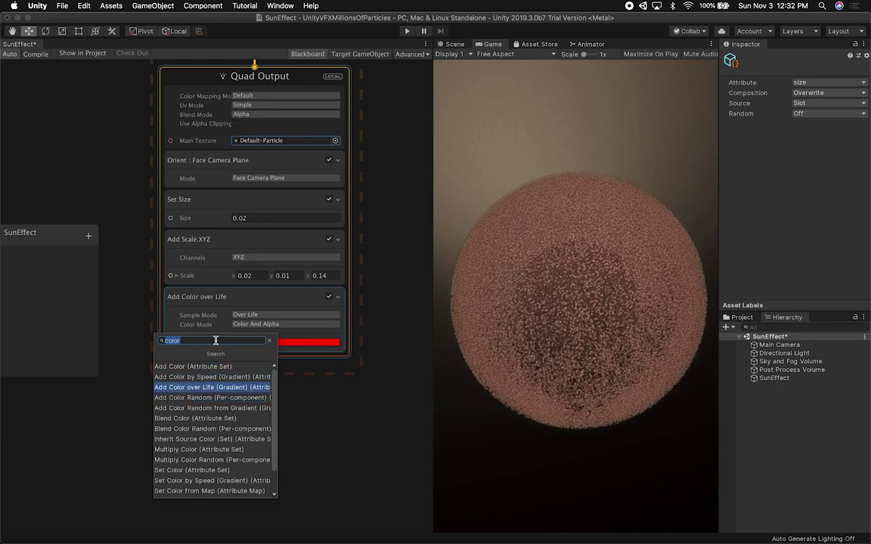
pyautogui.press('Down')
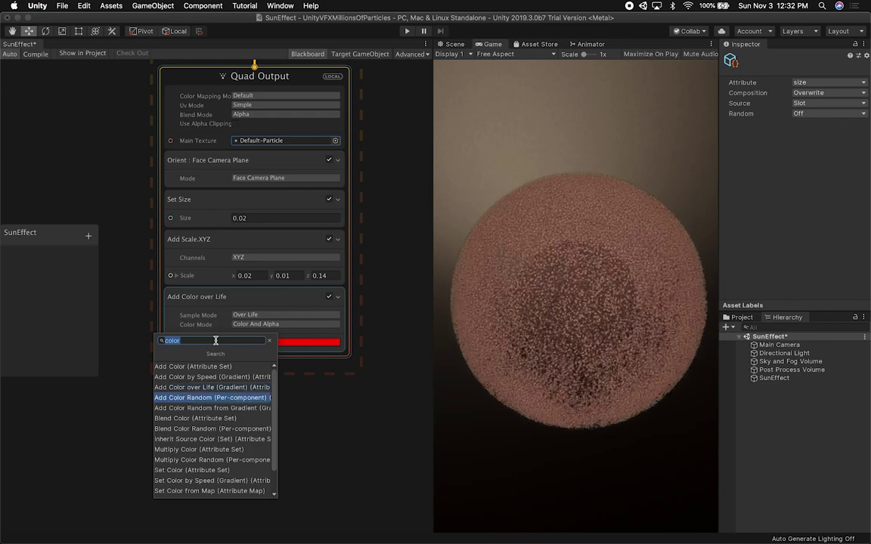
pyautogui.press('Down')
pyautogui.press('Down')
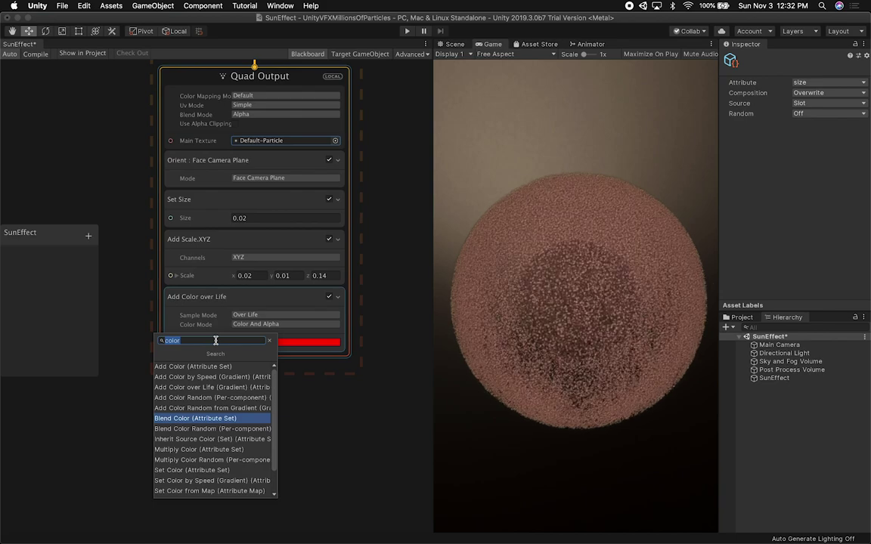
pyautogui.press('Return')
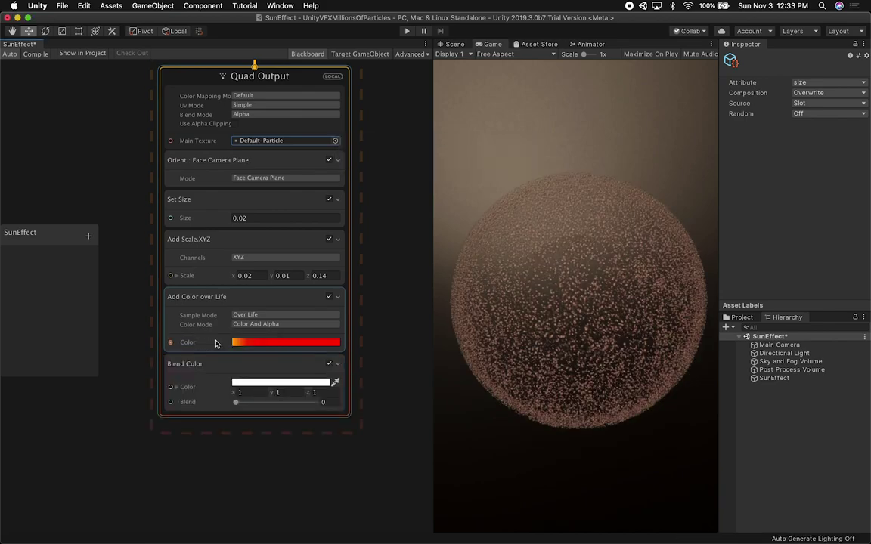
# Set the Blend Color block's color to golden orange with RGB 255, 148, 0 and raise its Blend amount.
pyautogui.click(246, 384)
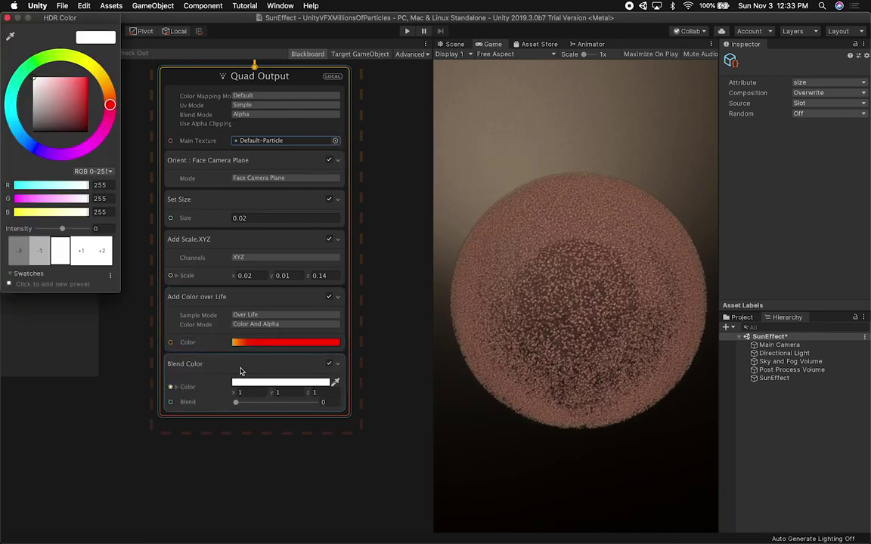
pyautogui.moveTo(82, 85); pyautogui.dragTo(99, 71)
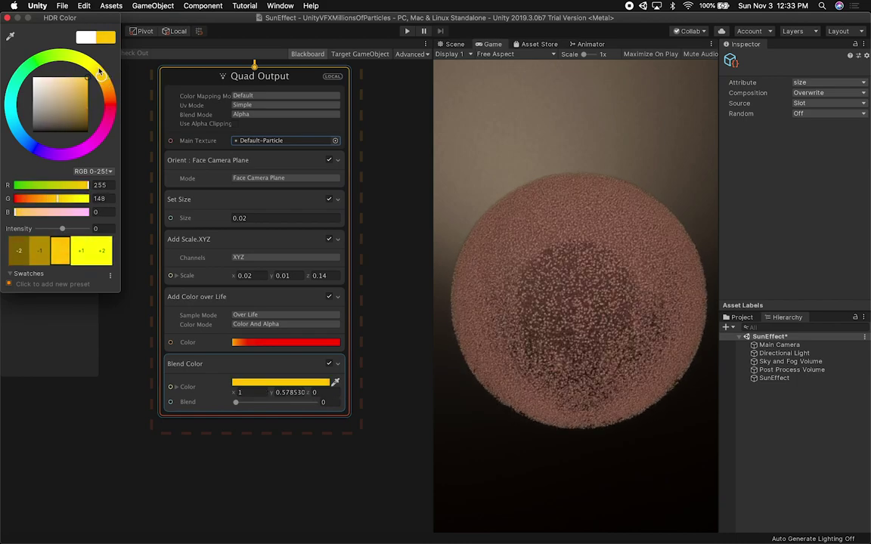
pyautogui.click(16, 18)
pyautogui.moveTo(236, 403); pyautogui.dragTo(306, 403)
# Change the Blend Color to an HDR orange with RGB 191, 77, 0 at intensity about 3.3 and set Blend to about 0.545.
pyautogui.click(304, 385)
pyautogui.moveTo(102, 74)
pyautogui.mouseDown()
pyautogui.moveTo(96, 80)
pyautogui.moveTo(106, 85)
pyautogui.mouseUp()
pyautogui.click(7, 17)
pyautogui.moveTo(306, 402); pyautogui.dragTo(278, 405)
pyautogui.click(375, 181)
pyautogui.keyDown('alt'); pyautogui.moveTo(385, 144); pyautogui.dragTo(378, 248); pyautogui.keyUp('alt')
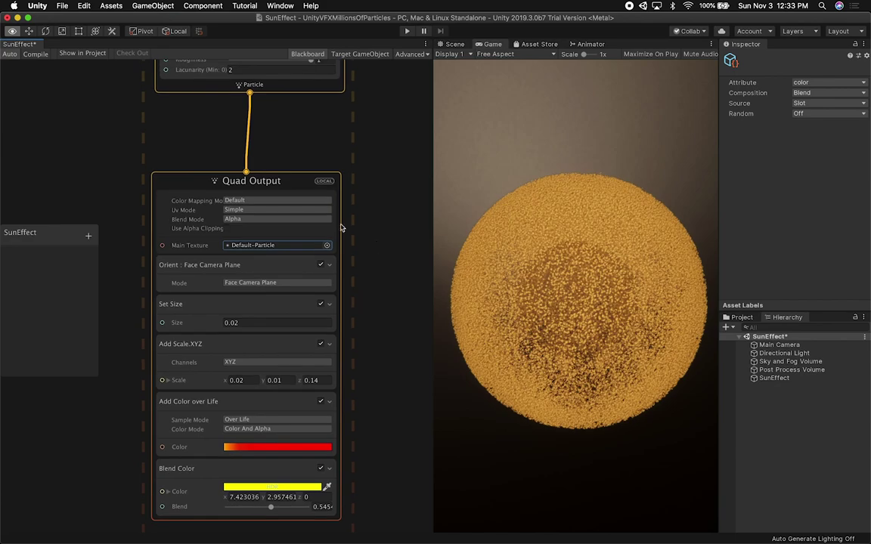
# Try the Opaque blend mode on the Quad Output and switch its Blend Mode to Additive.
pyautogui.click(235, 202)
pyautogui.click(235, 201)
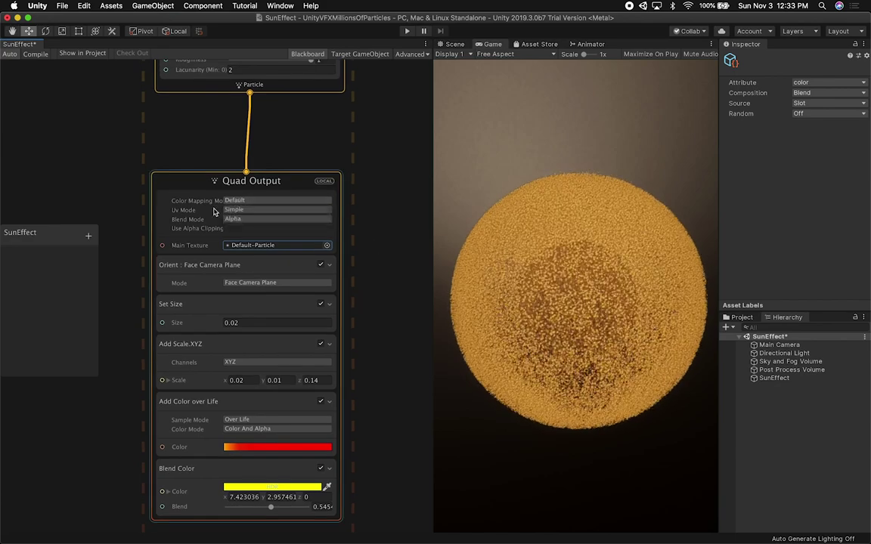
pyautogui.click(227, 219)
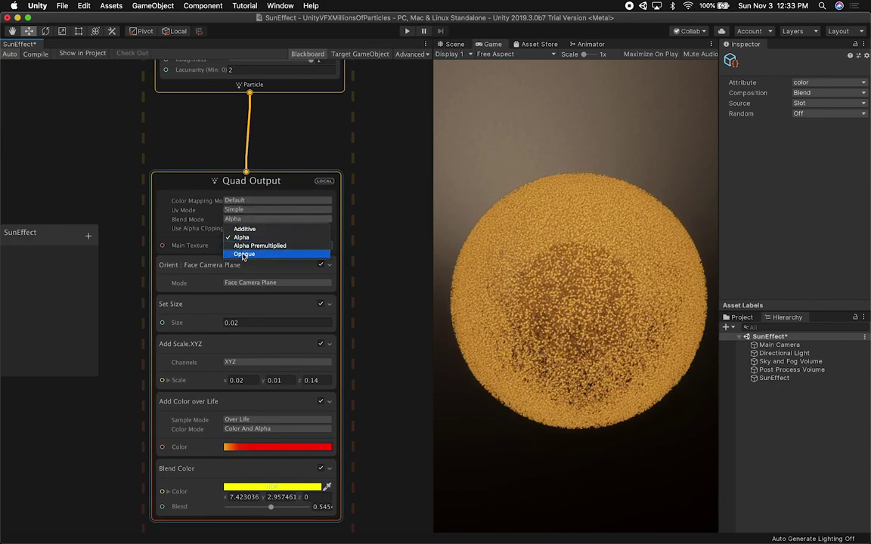
pyautogui.click(276, 238)
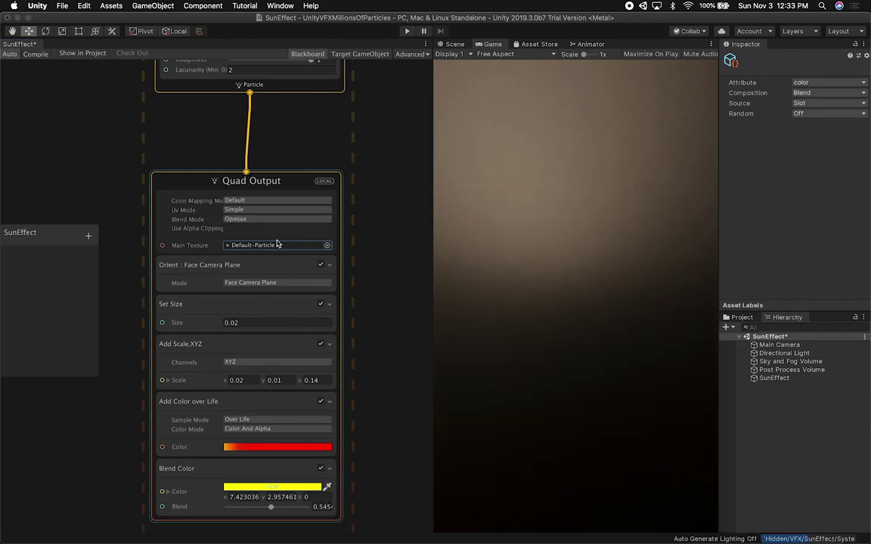
pyautogui.click(265, 222)
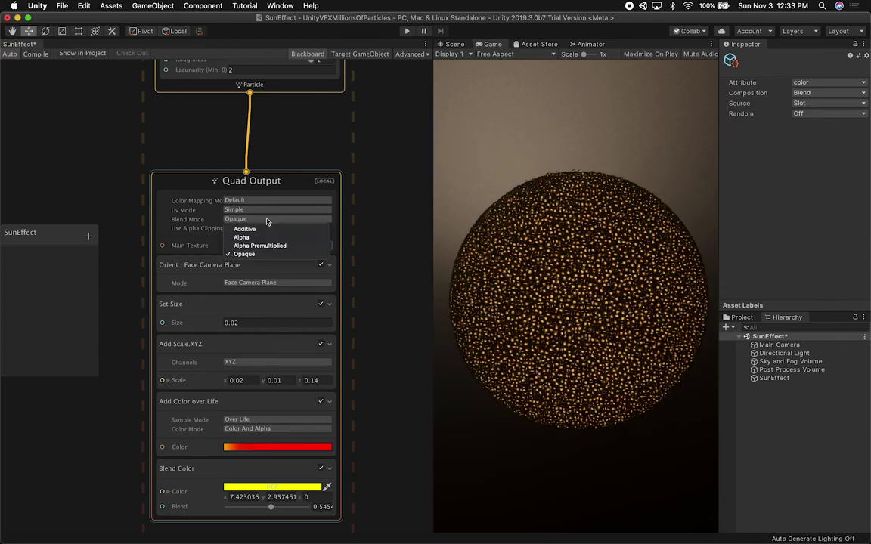
pyautogui.click(242, 229)
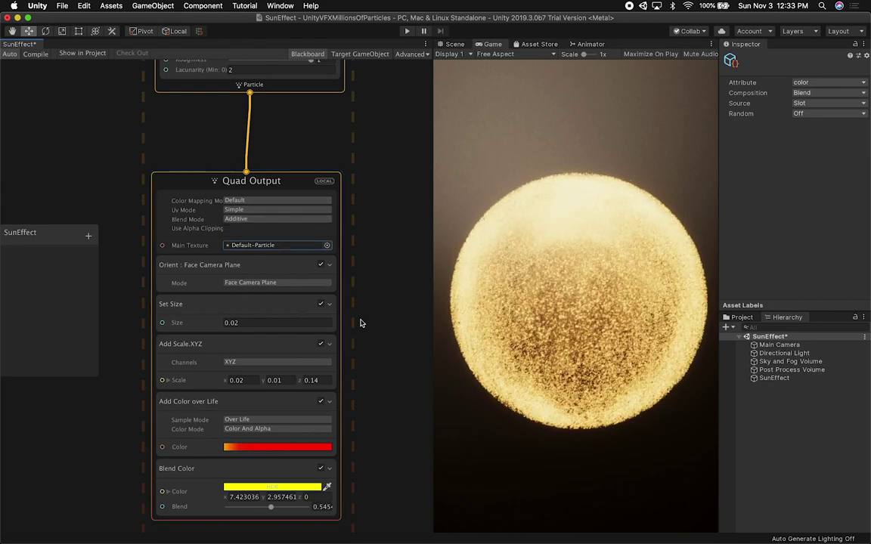
# Disable the Blend Color block and make the Add Color over Life gradient's 13.5% color key black.
pyautogui.moveTo(386, 379); pyautogui.dragTo(384, 330, button='middle')
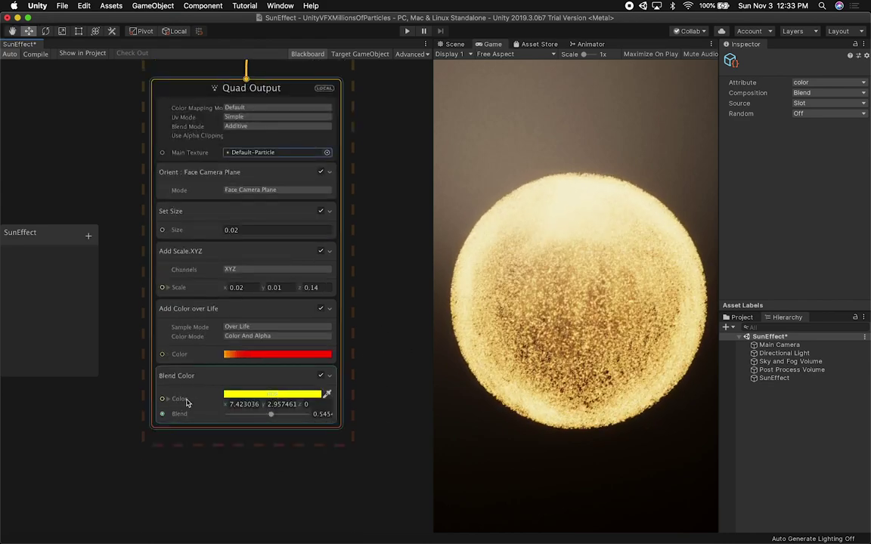
pyautogui.click(320, 375)
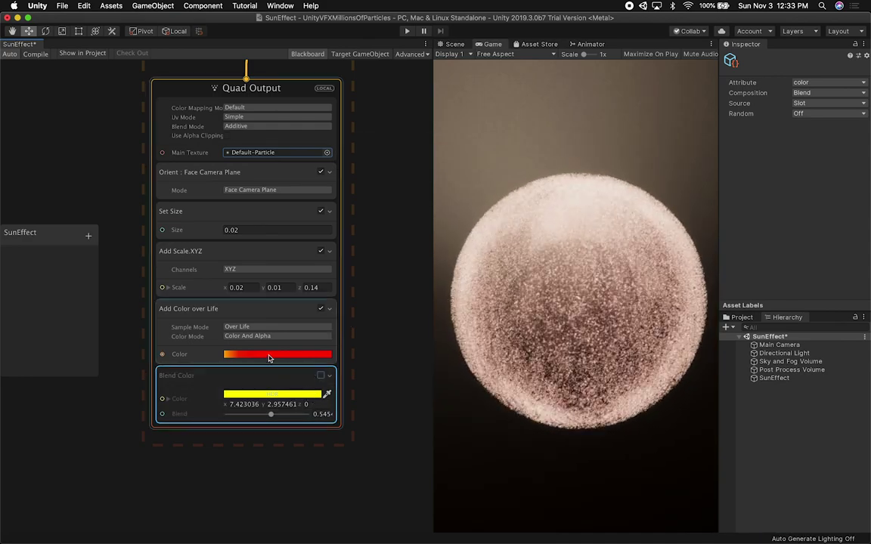
pyautogui.click(269, 356)
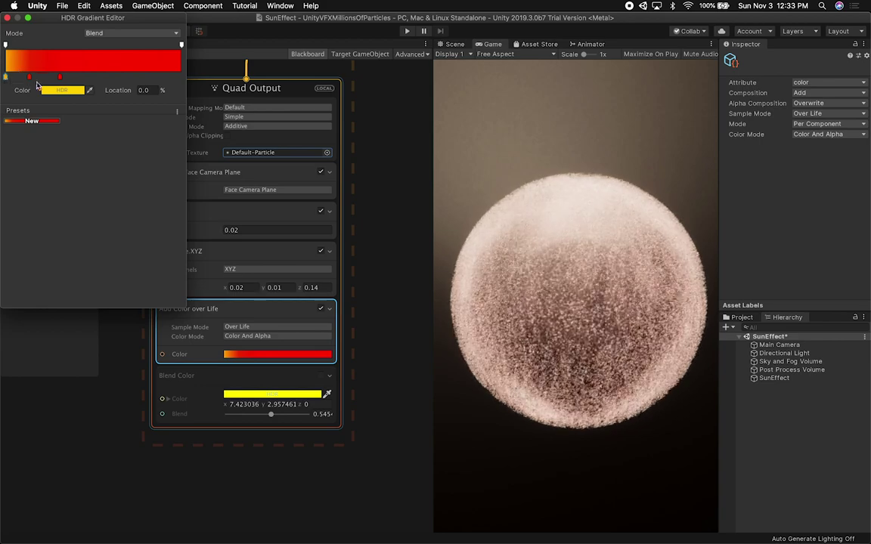
pyautogui.click(50, 91)
pyautogui.moveTo(42, 102); pyautogui.dragTo(22, 161)
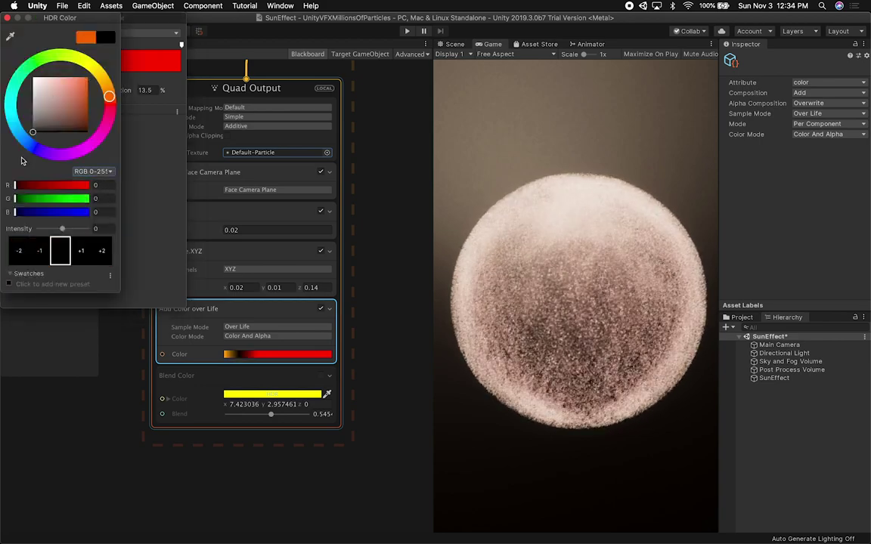
pyautogui.click(8, 18)
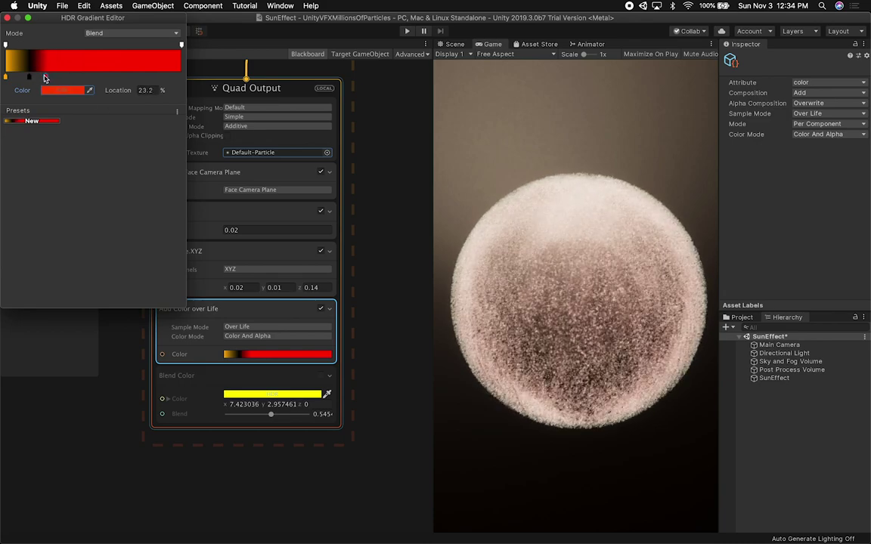
pyautogui.click(8, 19)
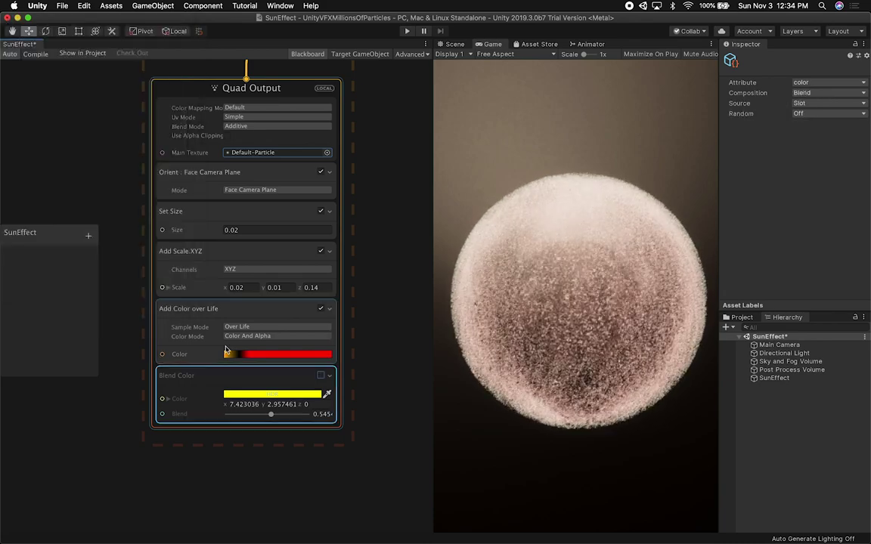
# Re-enable the Blend Color block and set its Blend to about 0.60, keeping its HDR color.
pyautogui.click(320, 376)
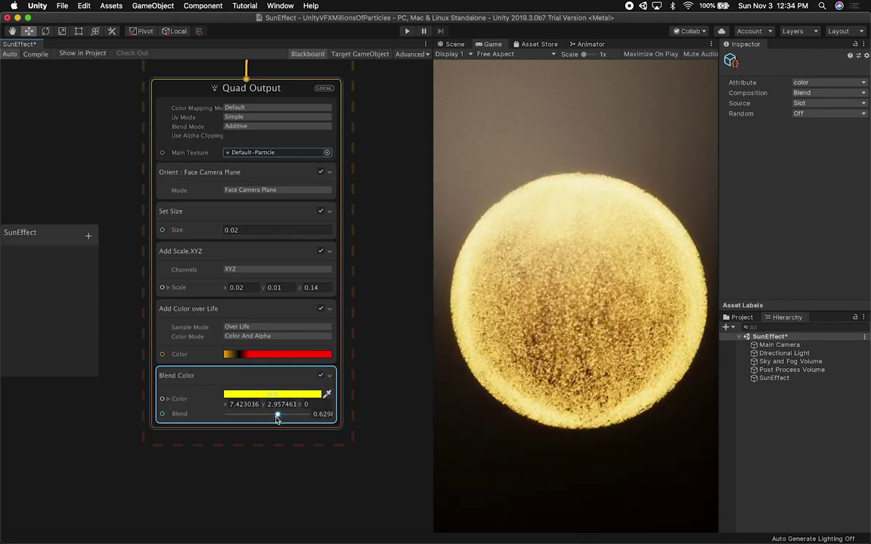
pyautogui.click(247, 395)
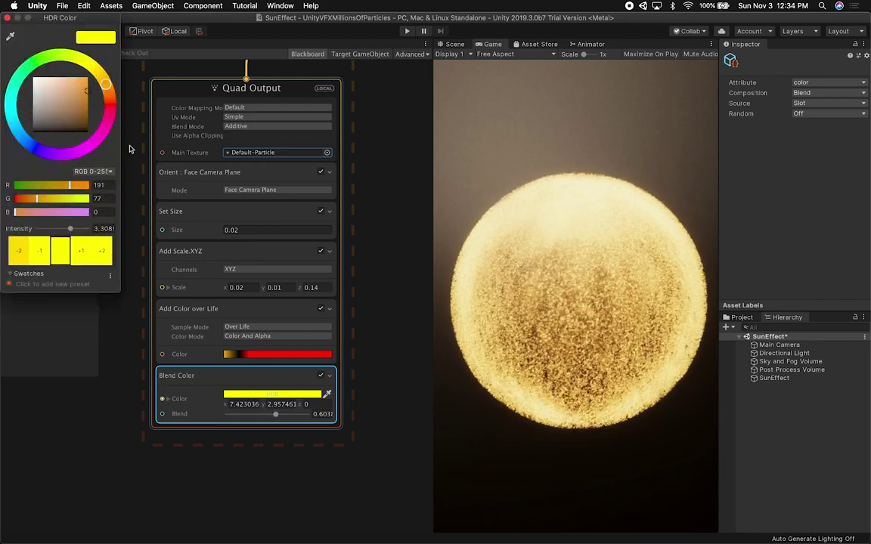
pyautogui.click(7, 17)
# Add a Blend Alpha block beneath the Blend Color block in the Quad Output.
pyautogui.press('space')
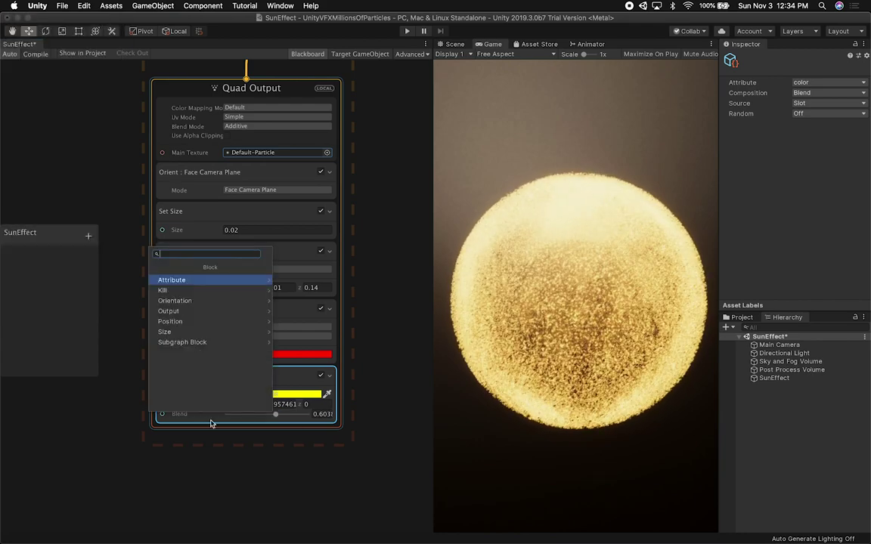
pyautogui.write('blan')
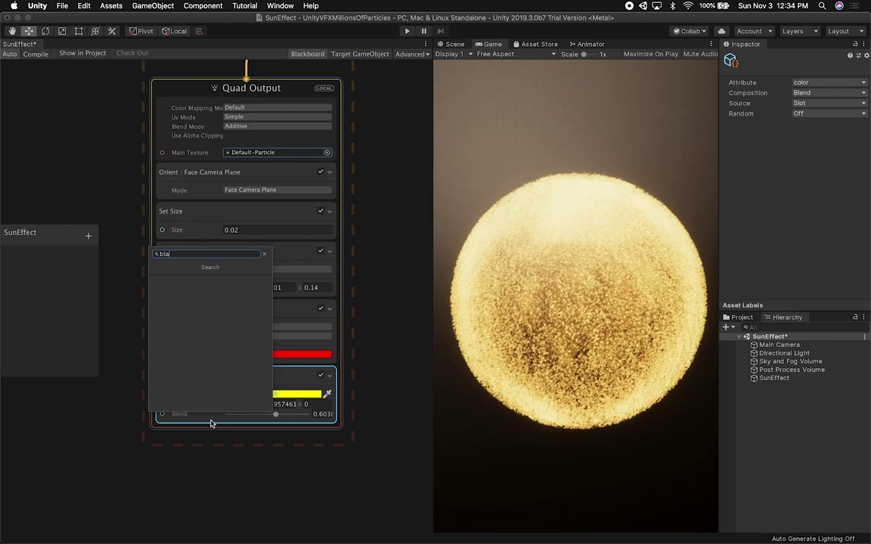
pyautogui.press('BackSpace')
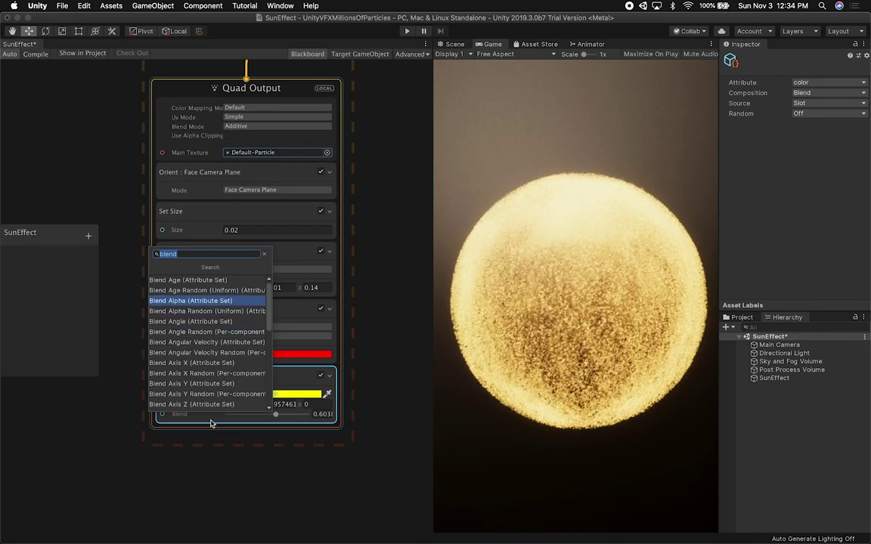
pyautogui.click(212, 424)
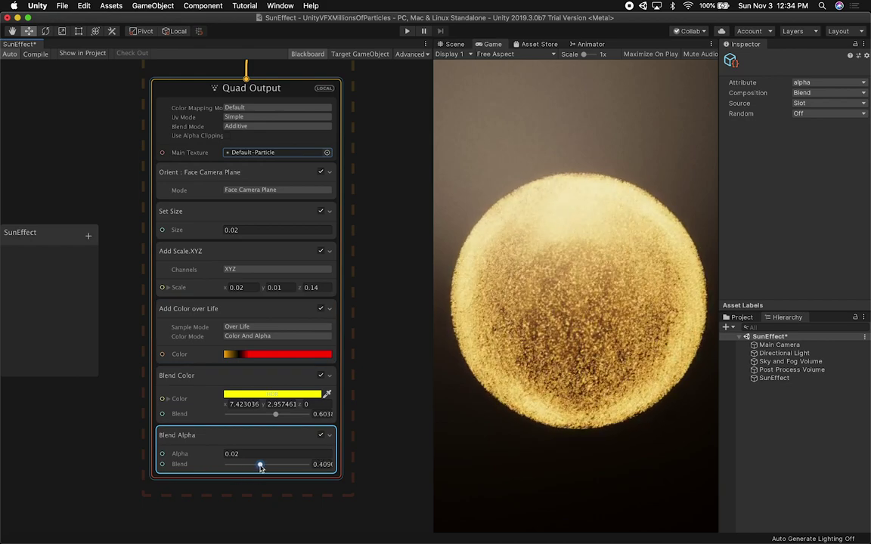
# Raise the Turbulence block's Intensity in Update Particle to 7.09.
pyautogui.scroll(10, 346, 317)
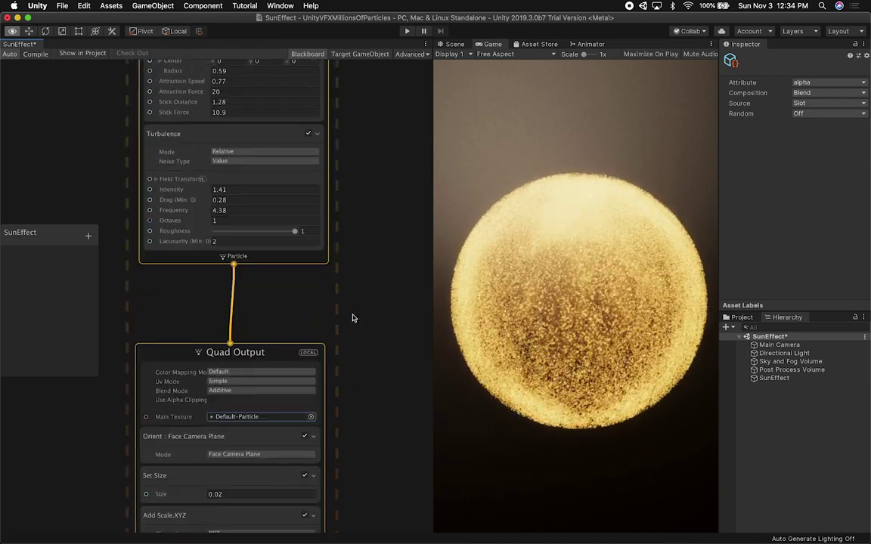
pyautogui.scroll(5, 379, 316)
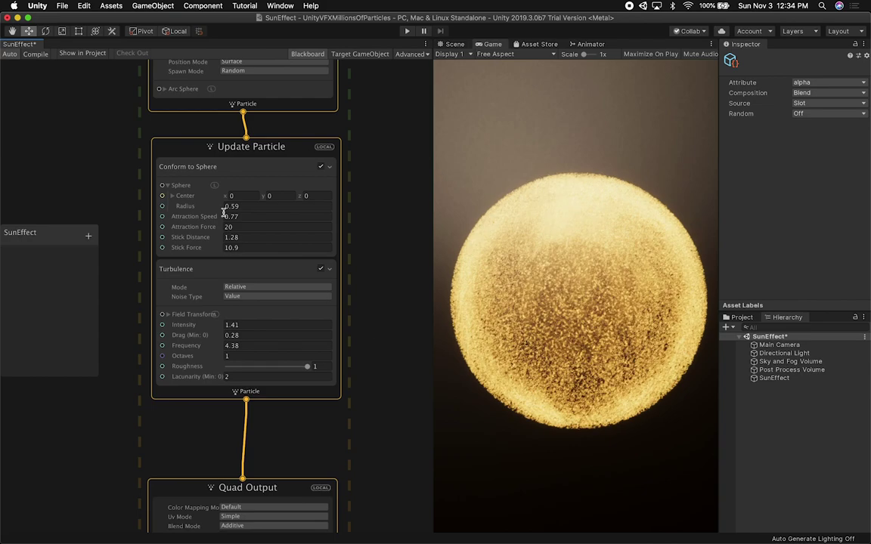
pyautogui.moveTo(194, 324); pyautogui.dragTo(241, 325)
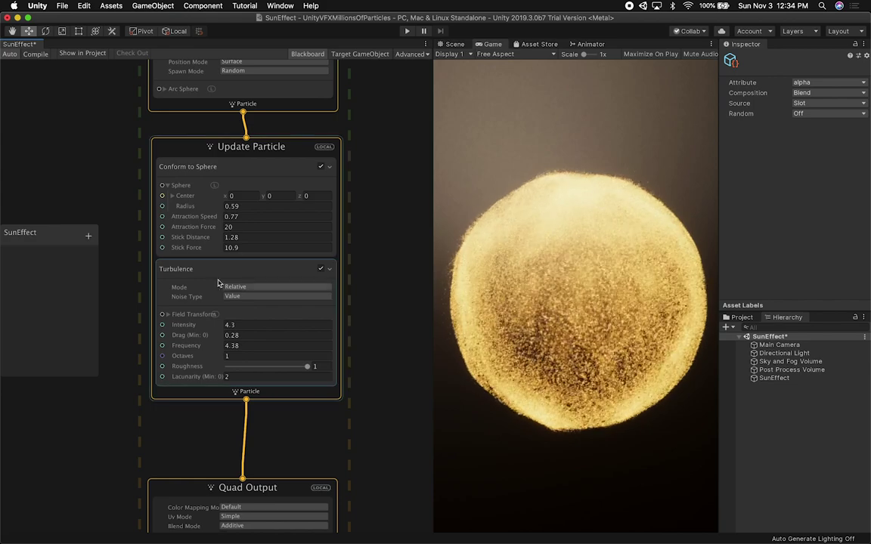
pyautogui.moveTo(218, 325); pyautogui.dragTo(228, 325)
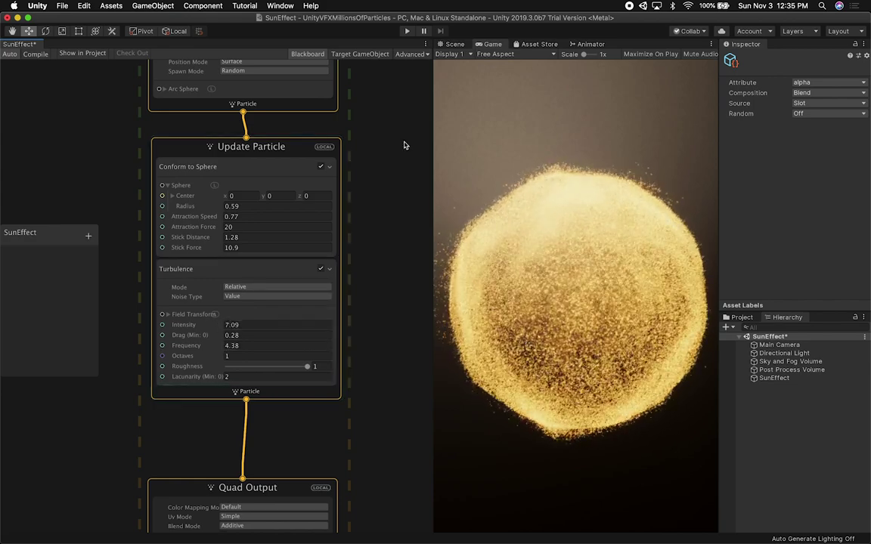
# Reposition the Main Camera farther back from the particle sphere and check the framing in the Game view.
pyautogui.click(454, 43)
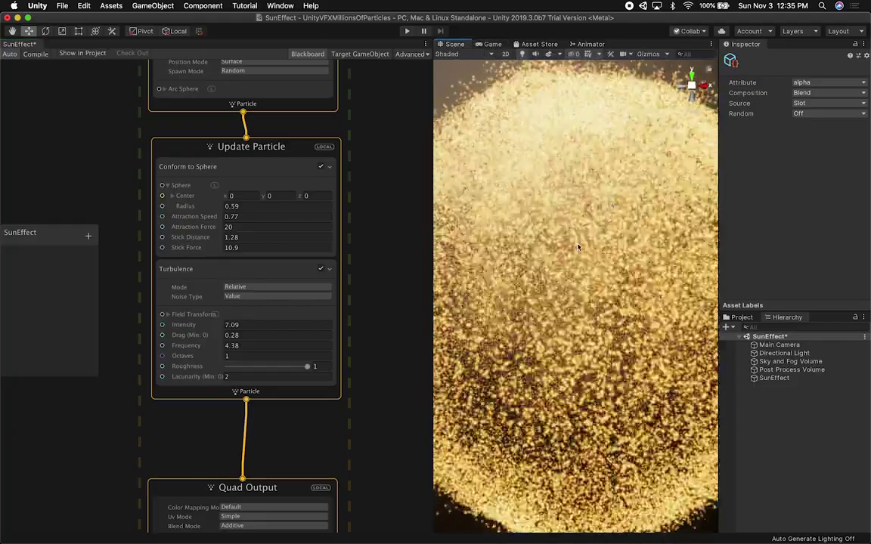
pyautogui.doubleClick(759, 348)
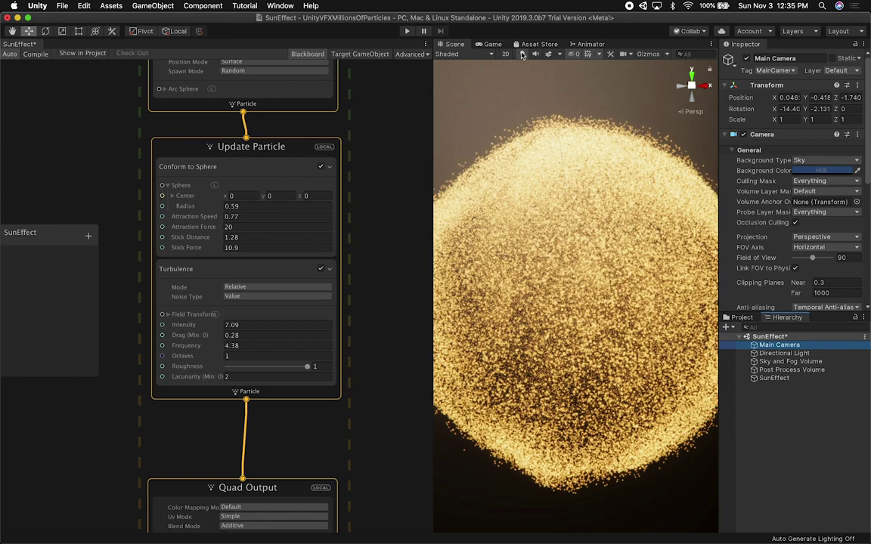
pyautogui.click(492, 44)
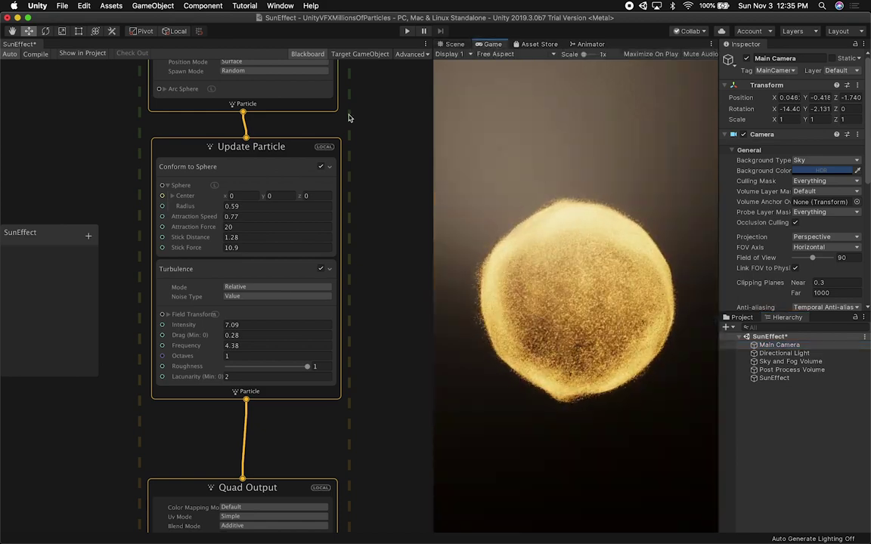
# Add a Force block beneath the Turbulence block in Update Particle.
pyautogui.click(235, 397)
pyautogui.press('space')
pyautogui.write('force')
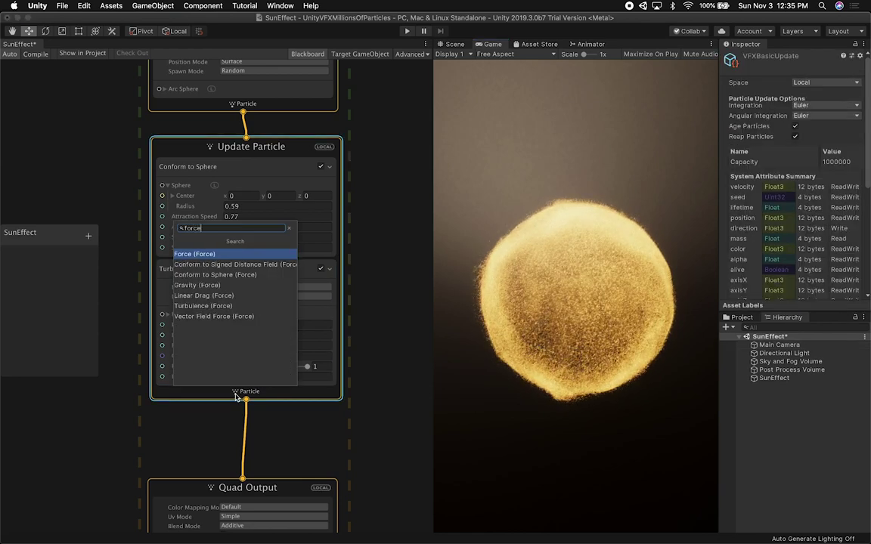
pyautogui.click(294, 282)
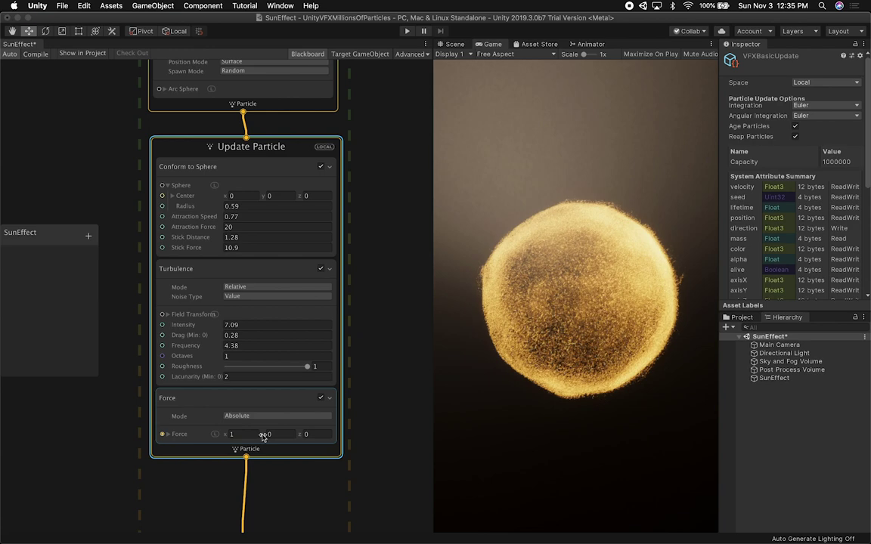
# Try a Y force of 6.26 on the Force block and settle on X 0.7 and Y 0.1.
pyautogui.moveTo(267, 435); pyautogui.dragTo(372, 436)
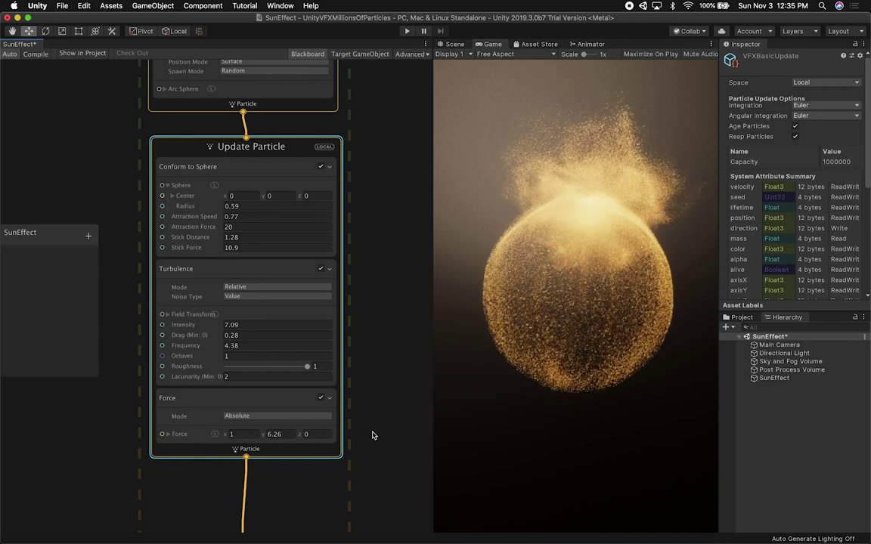
pyautogui.click(282, 434)
pyautogui.write('0.1')
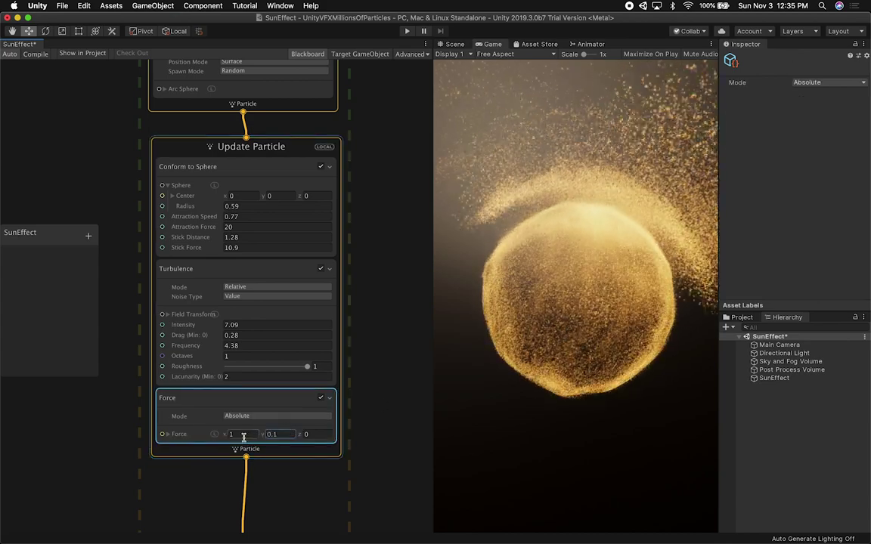
pyautogui.click(244, 436)
pyautogui.write('0.1')
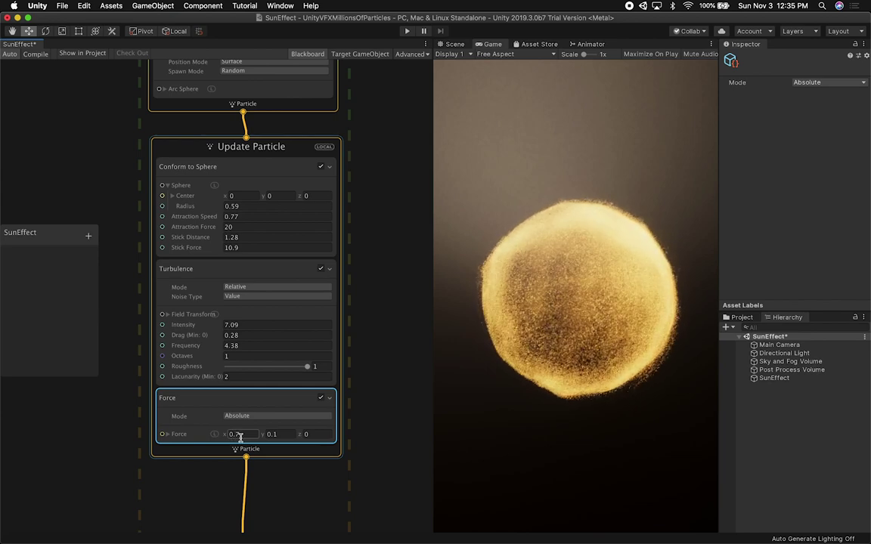
# Disable the Conform to Sphere block to test a Force X of 0.1, and disable the Force block.
pyautogui.click(320, 167)
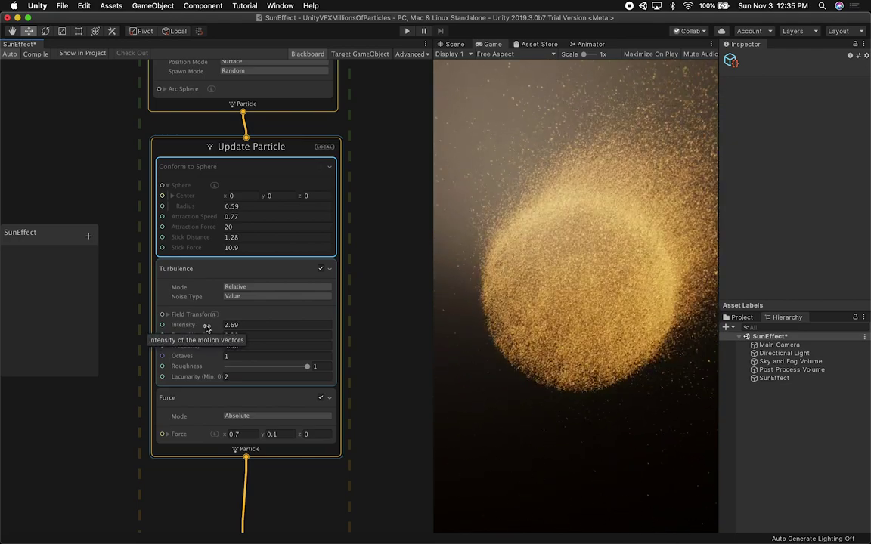
pyautogui.click(245, 432)
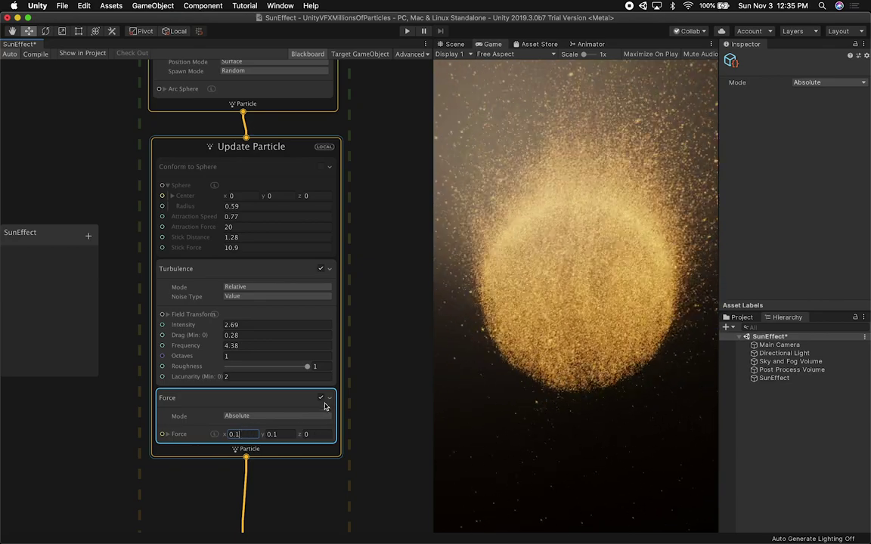
pyautogui.click(321, 398)
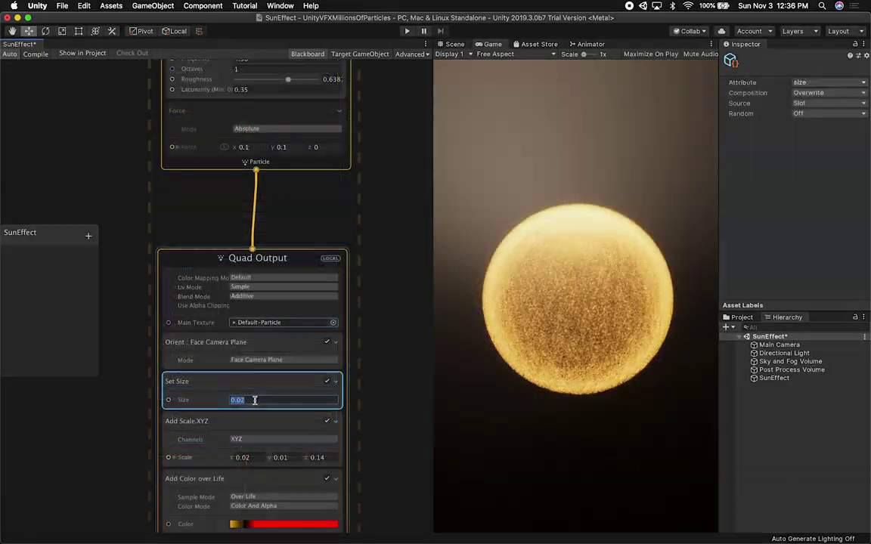
pyautogui.scroll(-5, 385, 361)
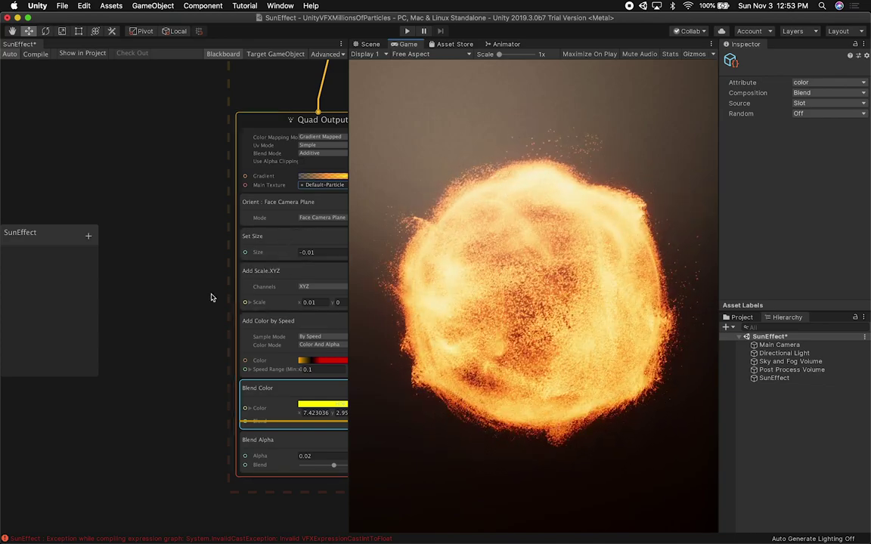
pyautogui.moveTo(211, 297); pyautogui.dragTo(129, 301, button='middle')
pyautogui.moveTo(320, 215); pyautogui.dragTo(310, 386, button='middle')
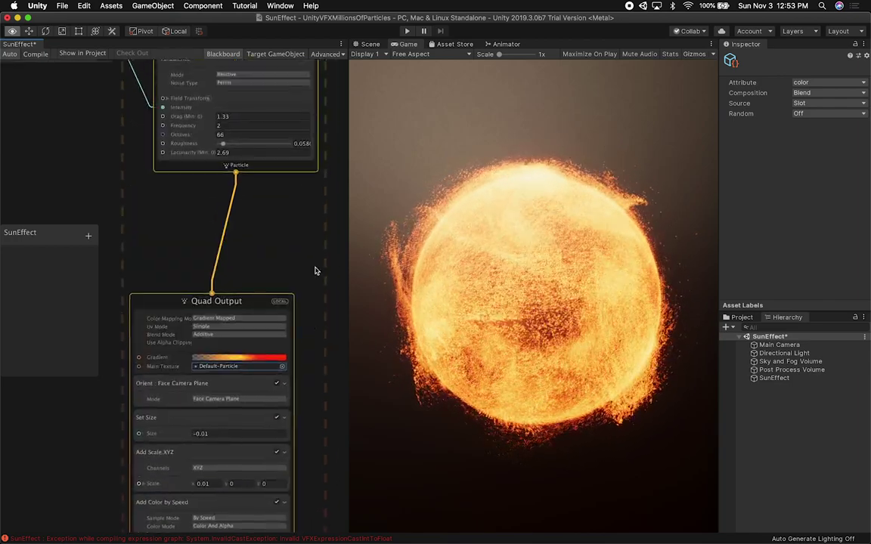
pyautogui.moveTo(295, 317); pyautogui.dragTo(269, 446, button='middle')
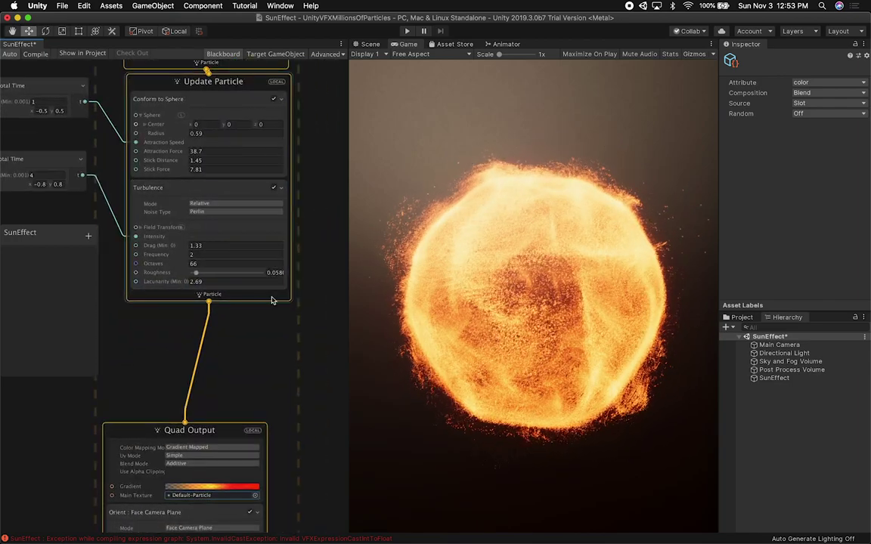
# Select the Post Process Volume and enlarge the Inspector to show all of its overrides.
pyautogui.click(786, 369)
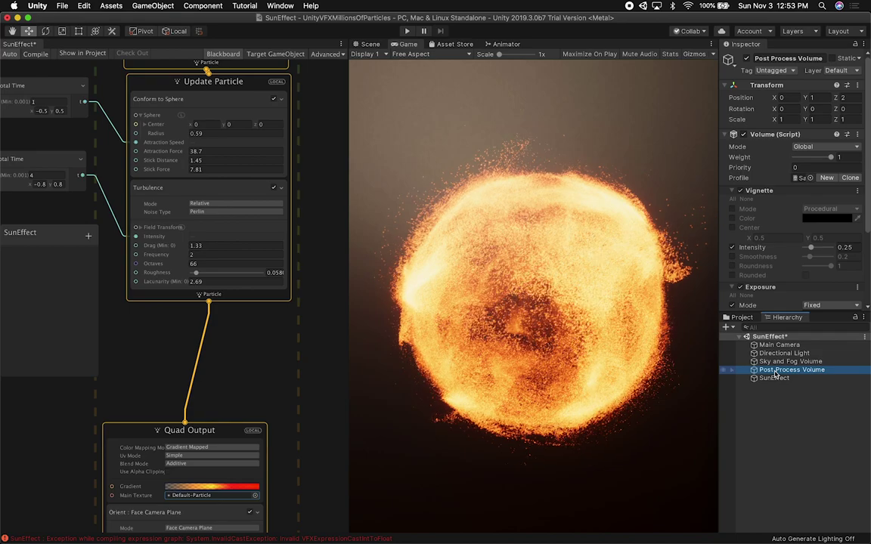
pyautogui.moveTo(798, 312); pyautogui.dragTo(823, 421)
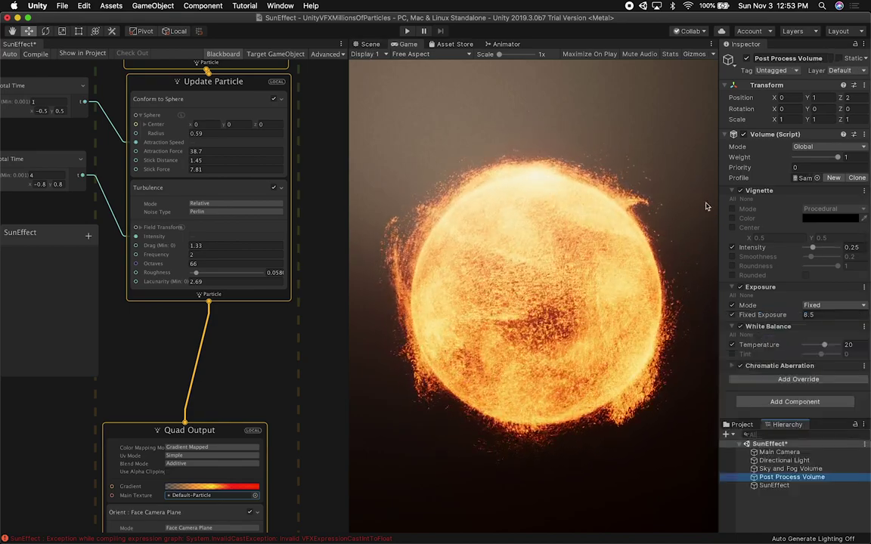
# Move the Main Camera to a raised, angled view of the sun at about X -2.04, Y 1.23, Z -1.37, and collapse its General settings.
pyautogui.click(369, 44)
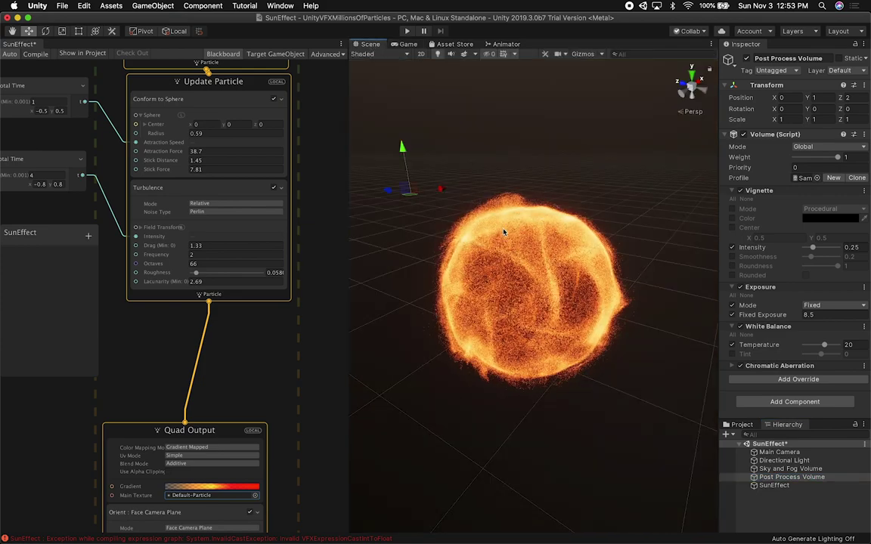
pyautogui.click(465, 242)
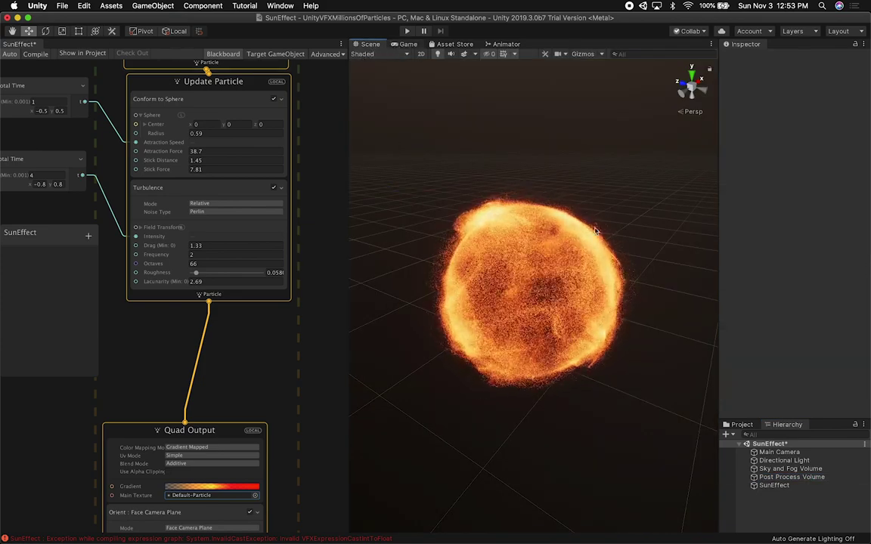
pyautogui.click(779, 452)
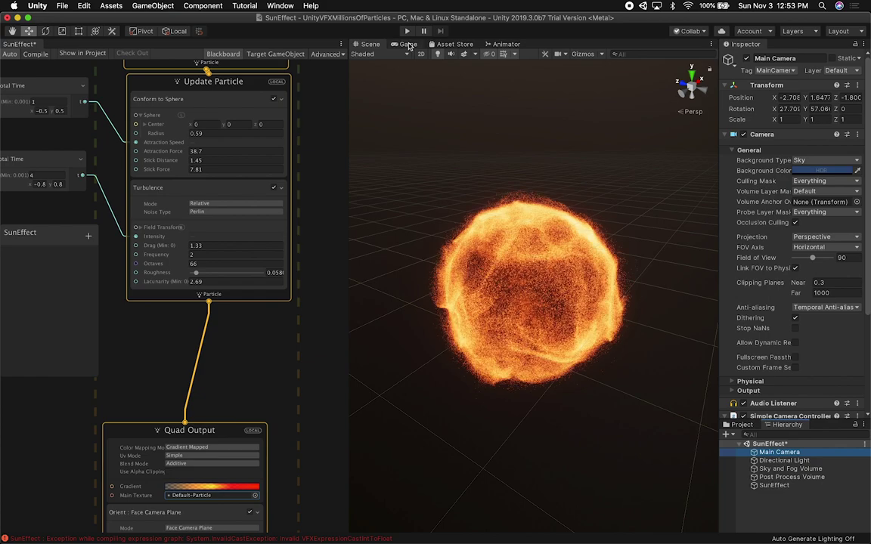
pyautogui.click(408, 45)
pyautogui.click(371, 44)
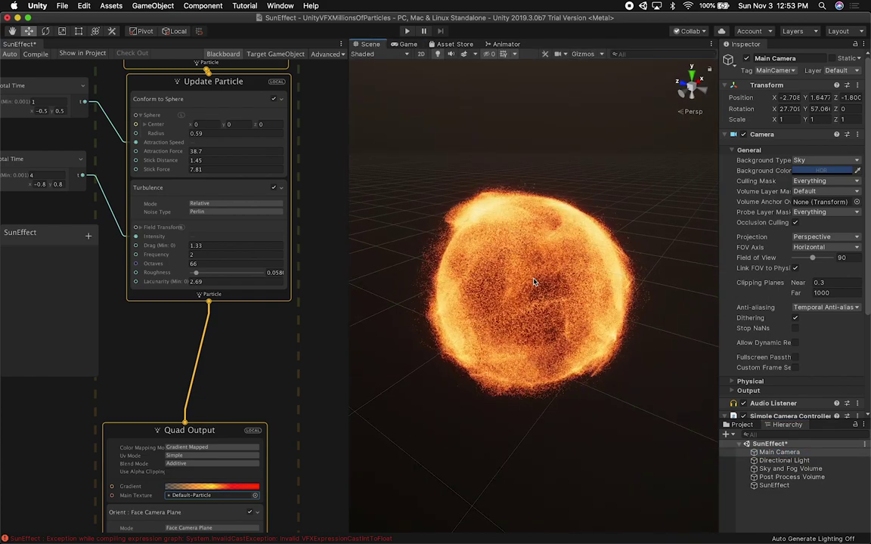
pyautogui.click(408, 44)
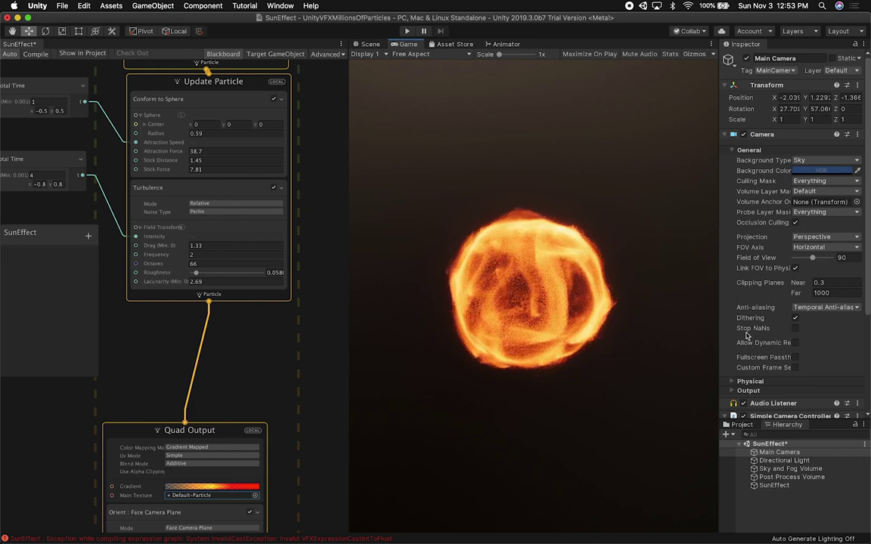
pyautogui.click(735, 152)
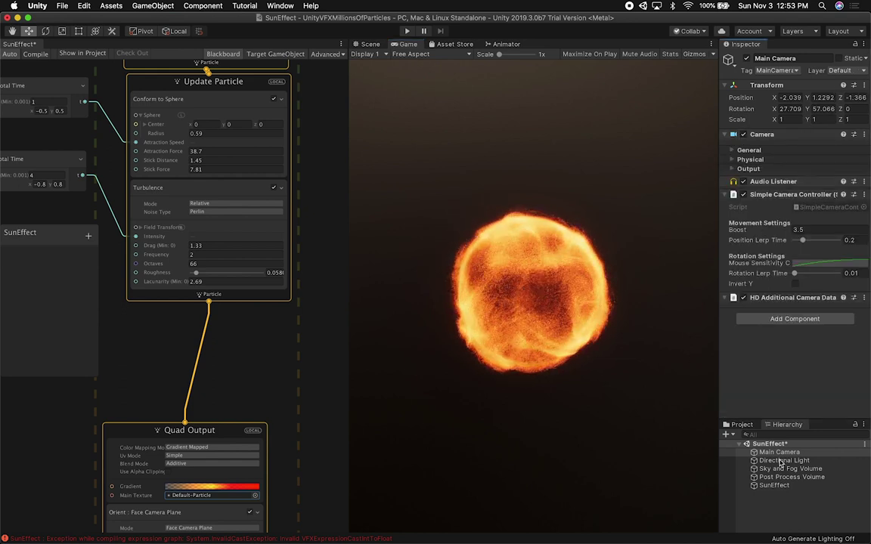
# Vary the Post Process Volume's Weight, leaving it at 1, and set the Vignette Intensity to 0.66.
pyautogui.click(779, 478)
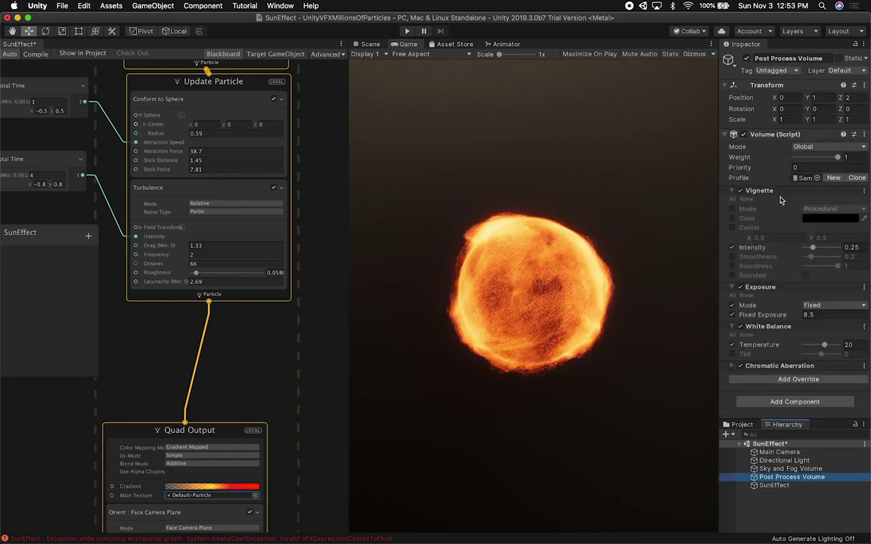
pyautogui.moveTo(807, 161); pyautogui.dragTo(840, 159)
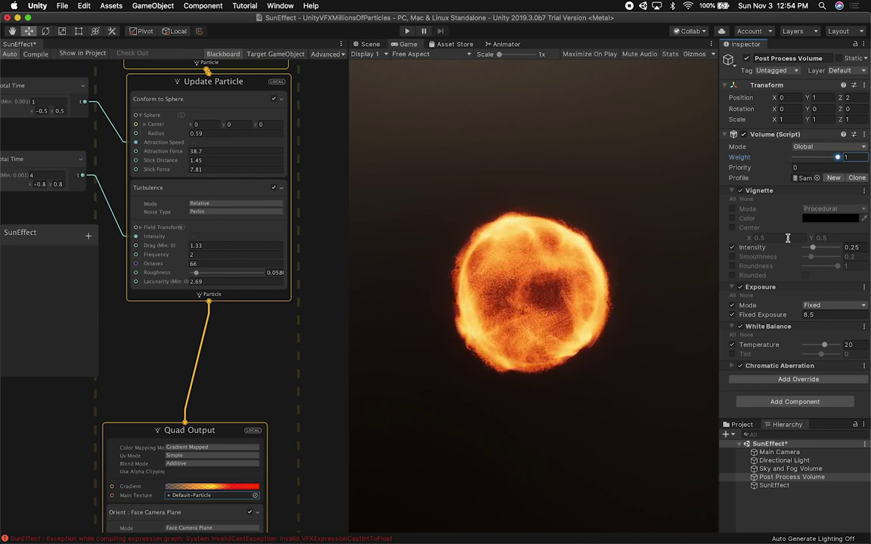
pyautogui.moveTo(818, 251); pyautogui.dragTo(828, 252)
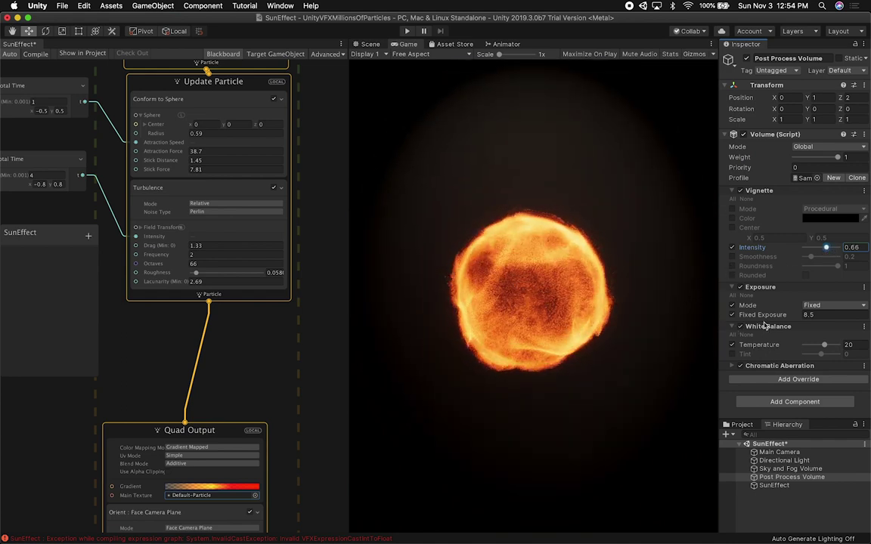
# Try a Fixed Exposure of 8.43 and look through the Exposure mode options.
pyautogui.moveTo(752, 316); pyautogui.dragTo(777, 318)
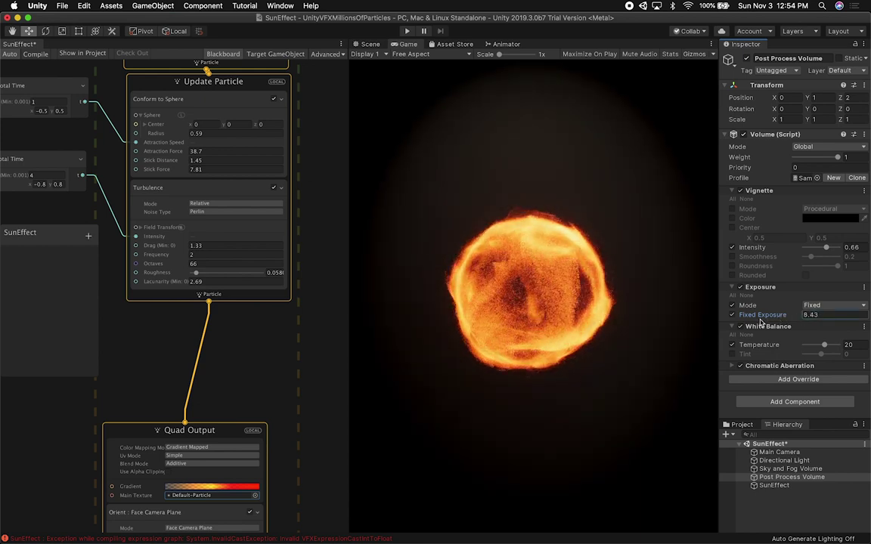
pyautogui.click(813, 305)
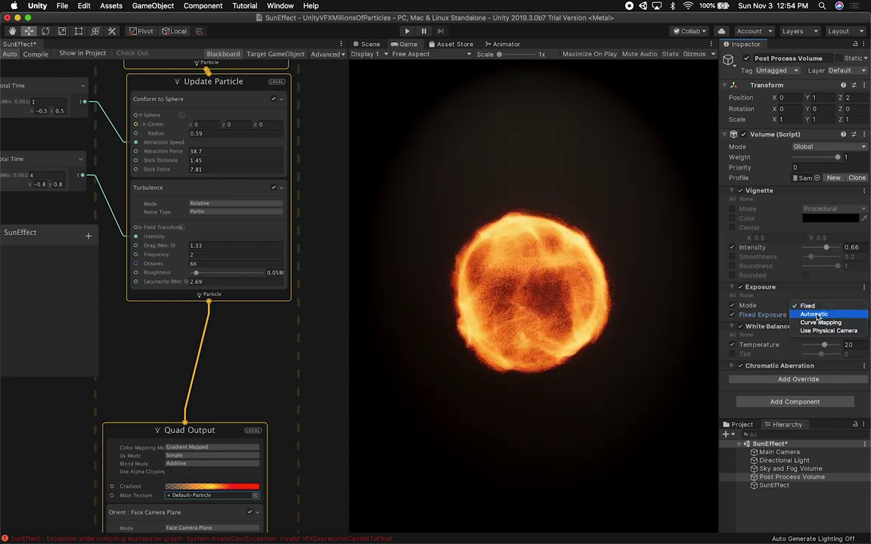
pyautogui.click(782, 358)
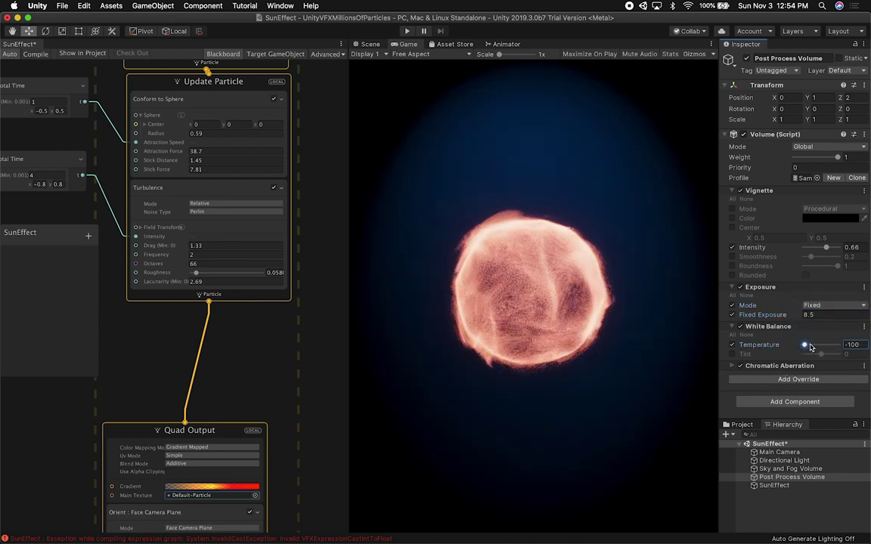
# Try White Balance temperatures of -100 and 100, and set the Temperature to 50.
pyautogui.moveTo(814, 346)
pyautogui.mouseDown()
pyautogui.moveTo(839, 349)
pyautogui.moveTo(824, 346)
pyautogui.mouseUp()
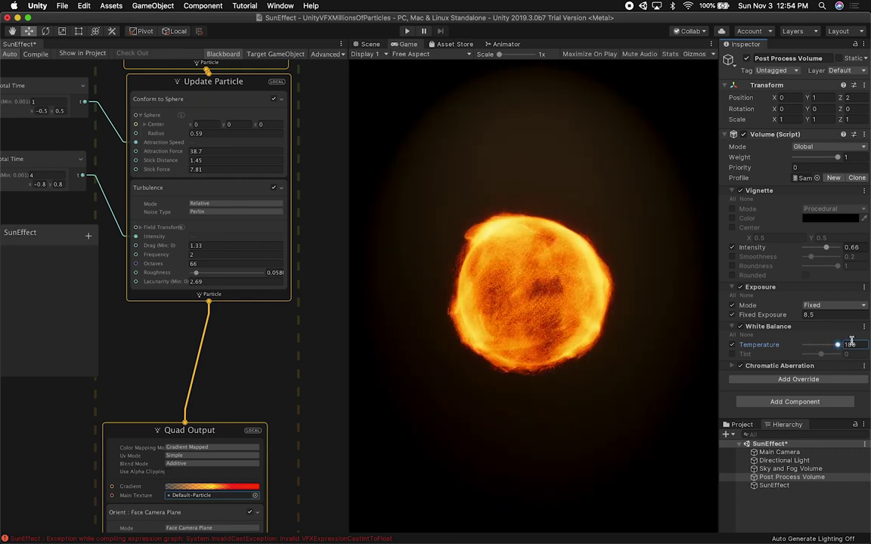
pyautogui.doubleClick(849, 344)
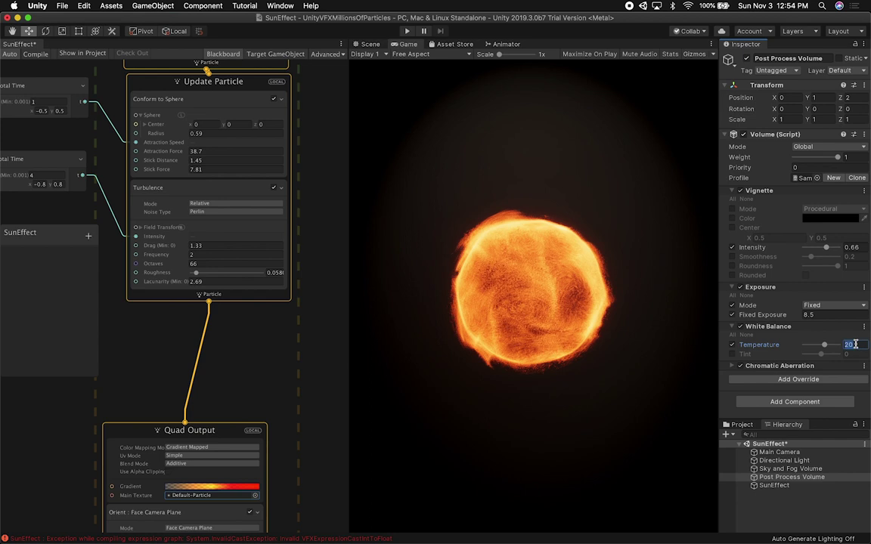
pyautogui.write('50')
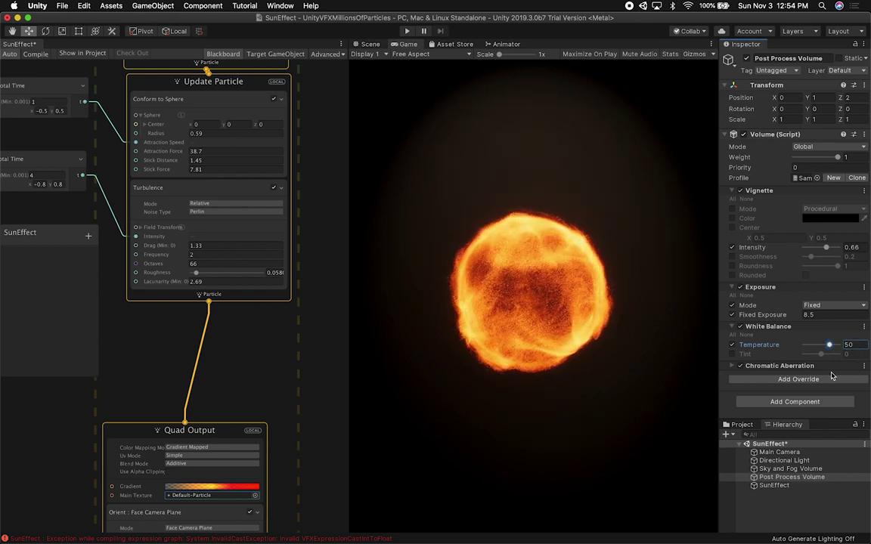
# Set the Chromatic Aberration Intensity of the Post Process Volume to 0.54 and collapse that override.
pyautogui.click(835, 365)
pyautogui.scroll(-2, 841, 380)
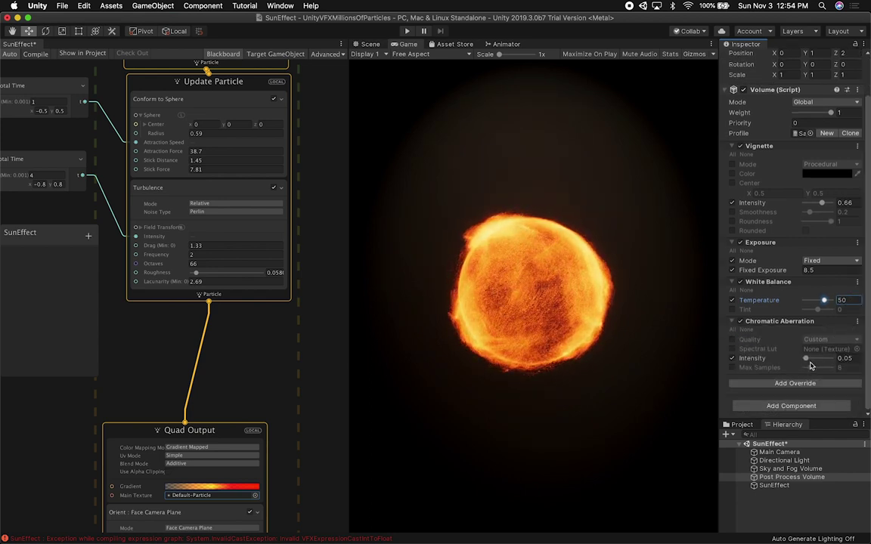
pyautogui.moveTo(806, 359)
pyautogui.mouseDown()
pyautogui.moveTo(829, 360)
pyautogui.moveTo(780, 356)
pyautogui.moveTo(819, 360)
pyautogui.mouseUp()
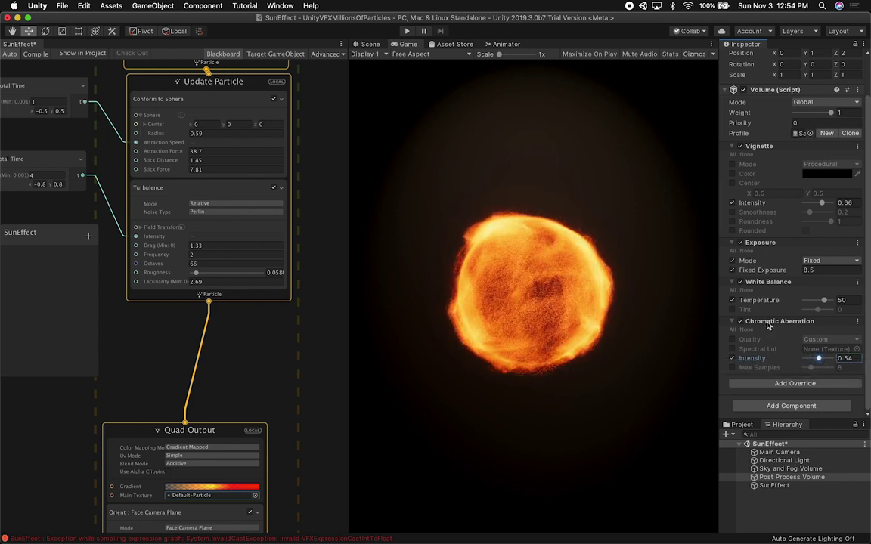
pyautogui.click(759, 322)
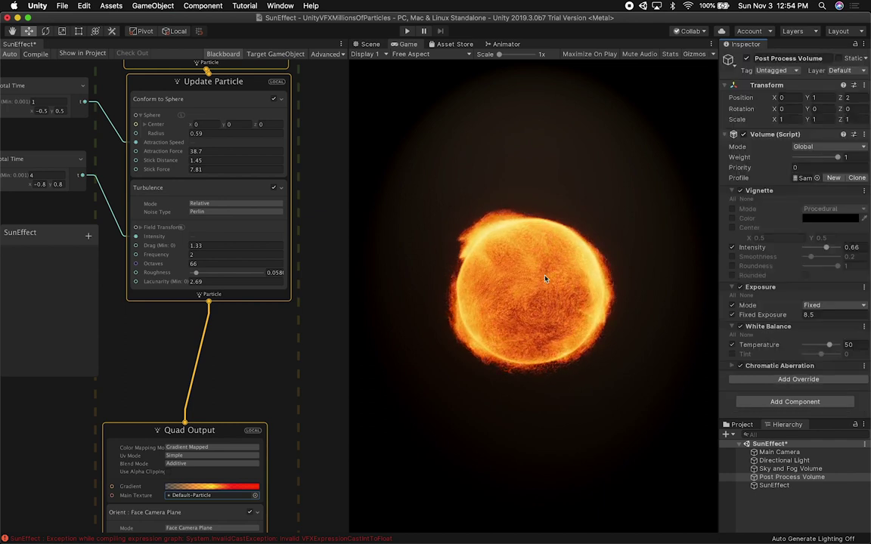
# Add a Bloom post-processing override to the volume and set its Quality to High.
pyautogui.click(774, 379)
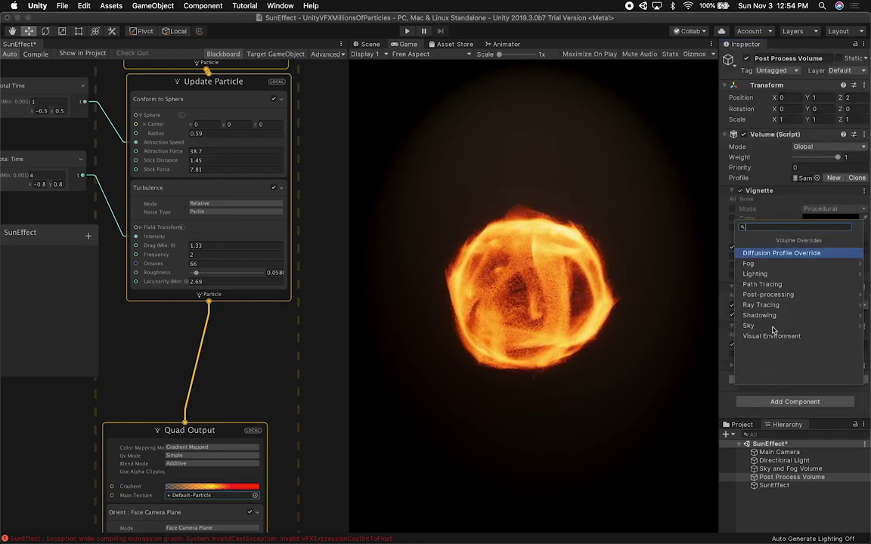
pyautogui.click(773, 295)
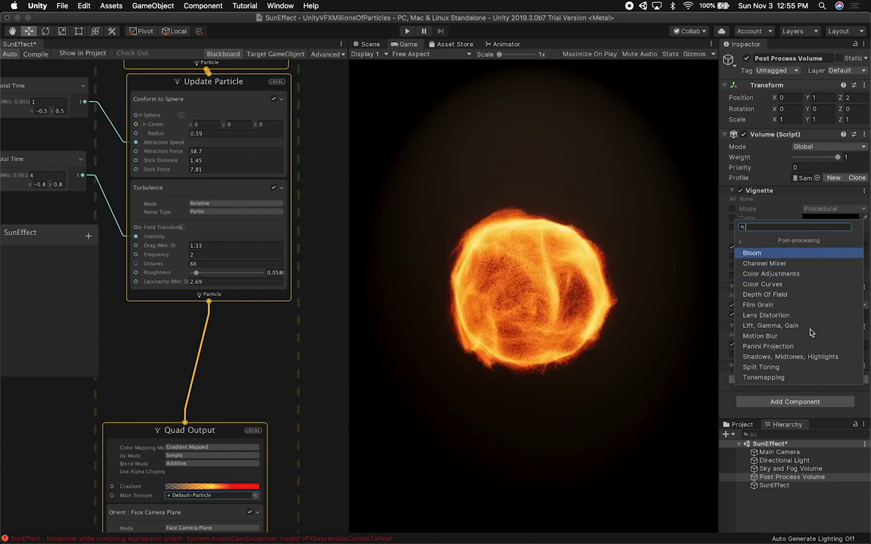
pyautogui.press('Return')
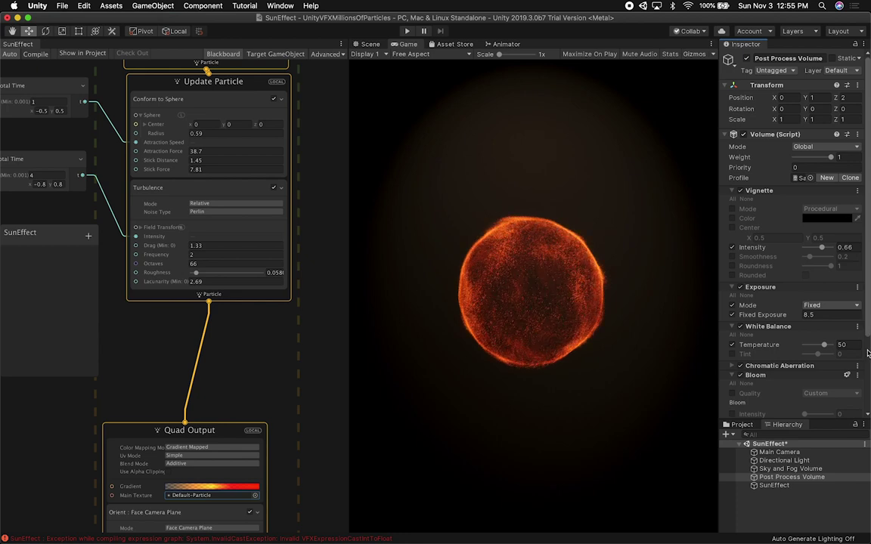
pyautogui.scroll(-3, 868, 353)
pyautogui.click(731, 316)
pyautogui.click(821, 316)
pyautogui.press('Return')
# Enable Bloom Intensity at 0.65 and Scatter at 0.84, and collapse the Bloom override.
pyautogui.click(731, 336)
pyautogui.moveTo(805, 336); pyautogui.dragTo(821, 340)
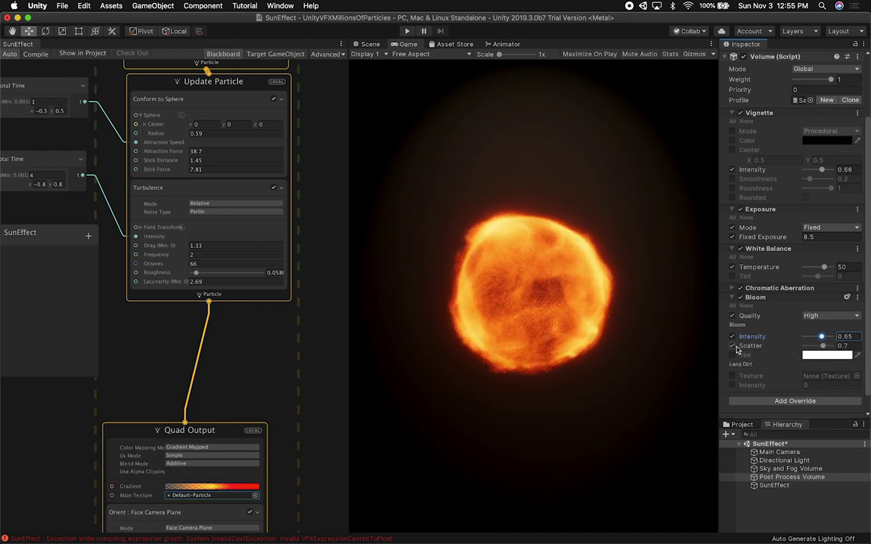
pyautogui.click(732, 346)
pyautogui.moveTo(823, 345)
pyautogui.mouseDown()
pyautogui.moveTo(815, 348)
pyautogui.moveTo(827, 349)
pyautogui.mouseUp()
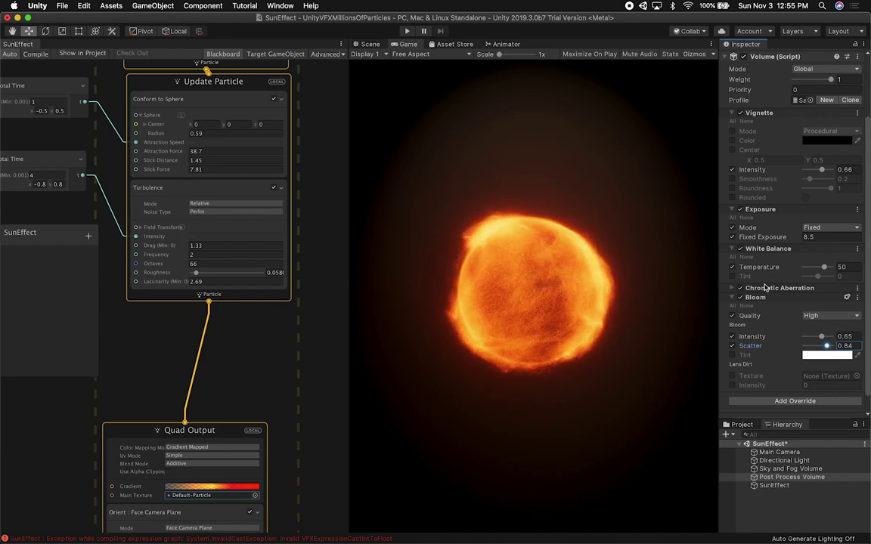
pyautogui.scroll(-1, 809, 303)
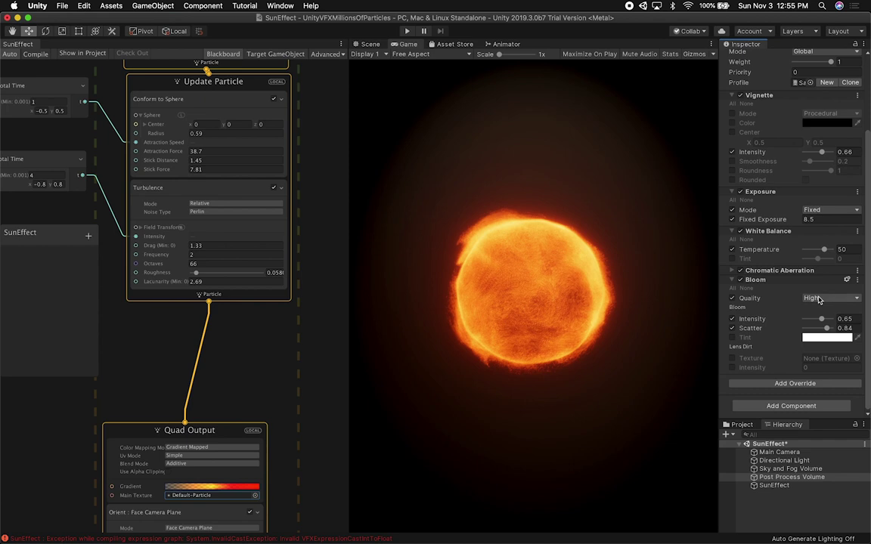
pyautogui.click(763, 280)
# Add a Color Curves override and raise the overridden Master curve with a point at about 0.388, 0.481, then collapse it.
pyautogui.click(763, 384)
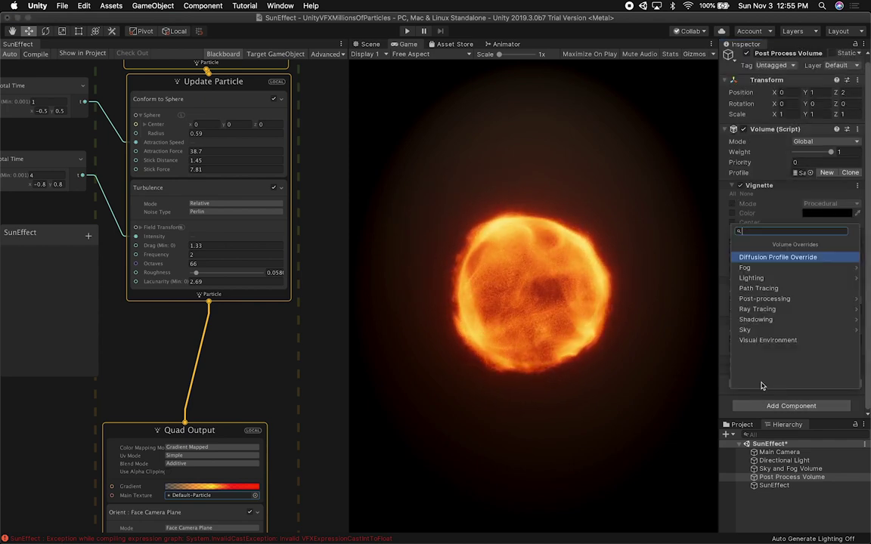
pyautogui.click(764, 299)
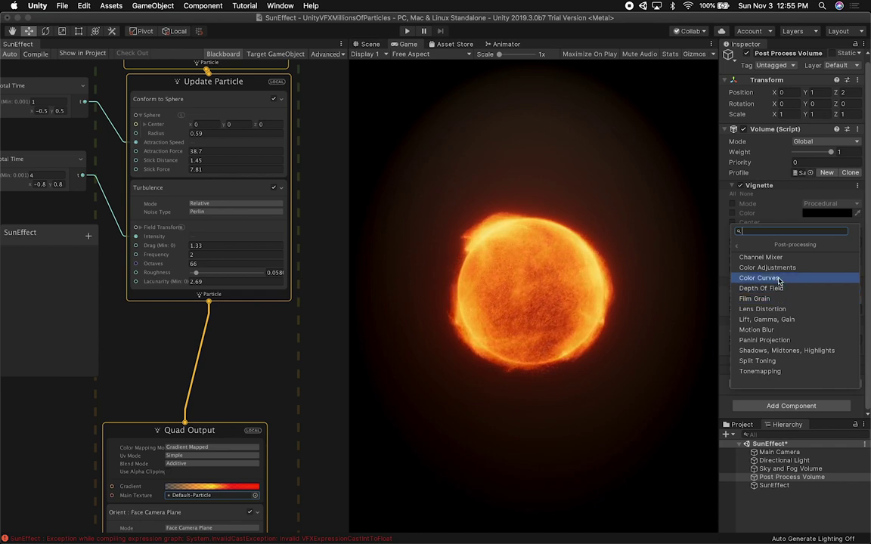
pyautogui.click(771, 278)
pyautogui.moveTo(868, 274); pyautogui.dragTo(868, 348)
pyautogui.click(782, 301)
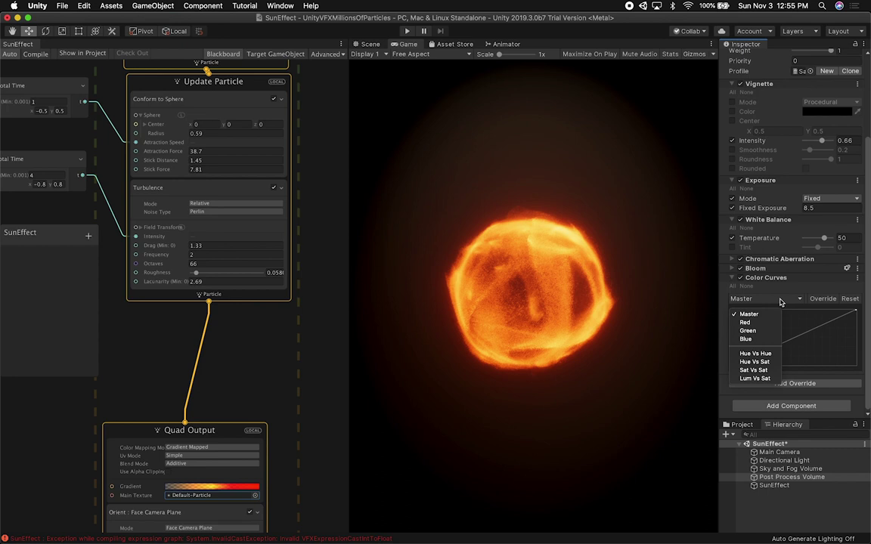
pyautogui.click(786, 341)
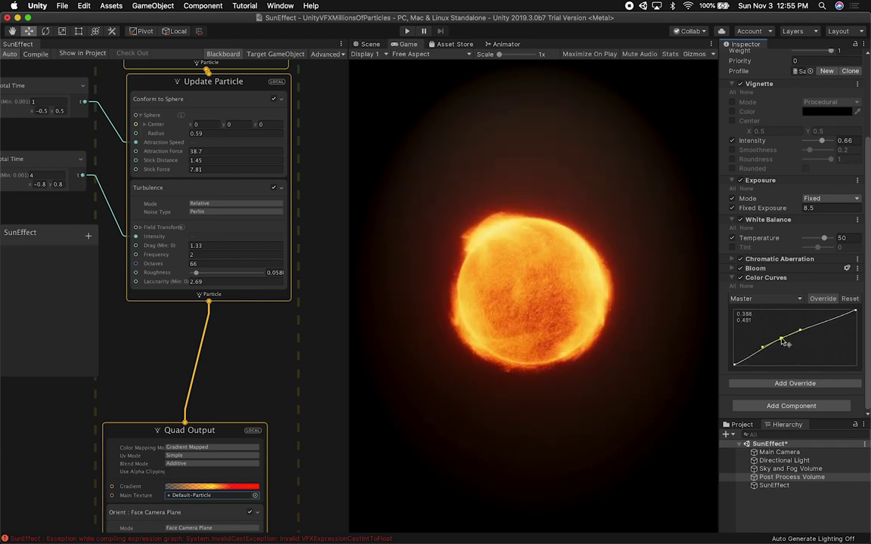
pyautogui.click(783, 278)
# Add a Tonemapping override to the volume and set its Mode to ACES.
pyautogui.click(785, 385)
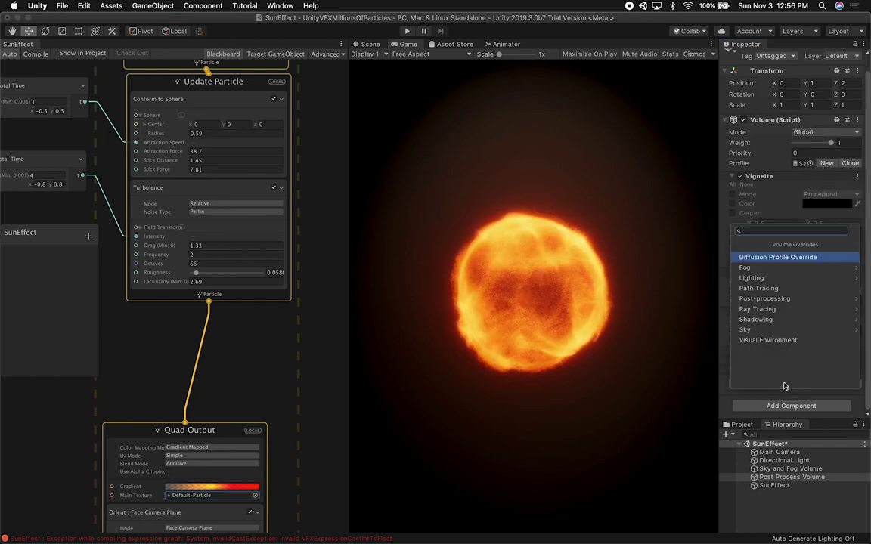
pyautogui.click(796, 301)
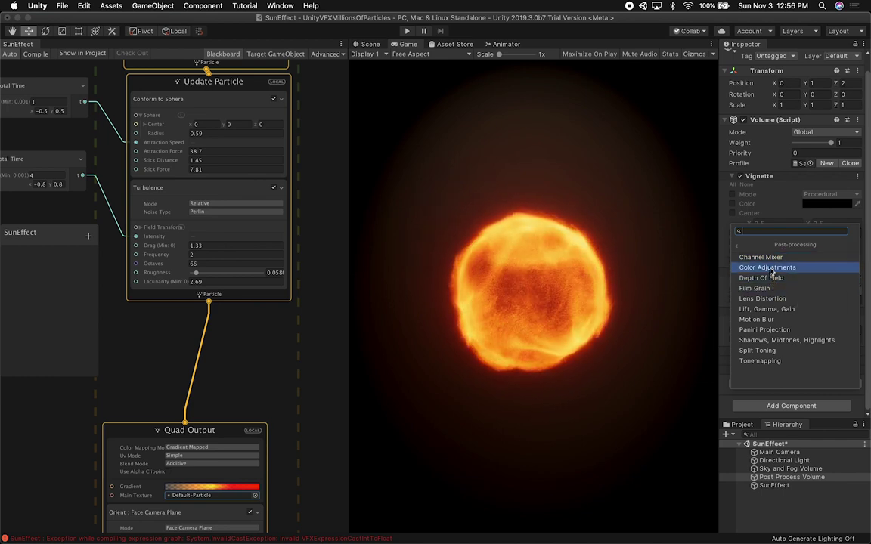
pyautogui.click(783, 360)
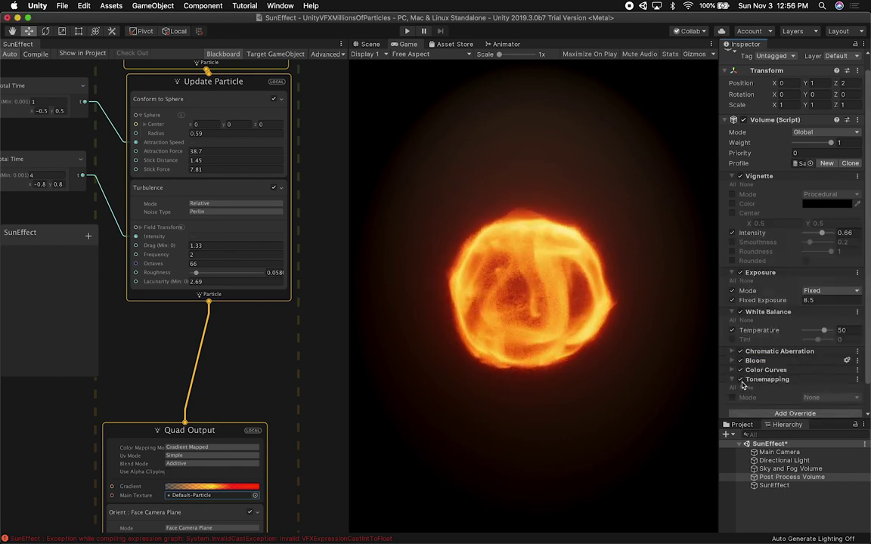
pyautogui.scroll(-2, 832, 348)
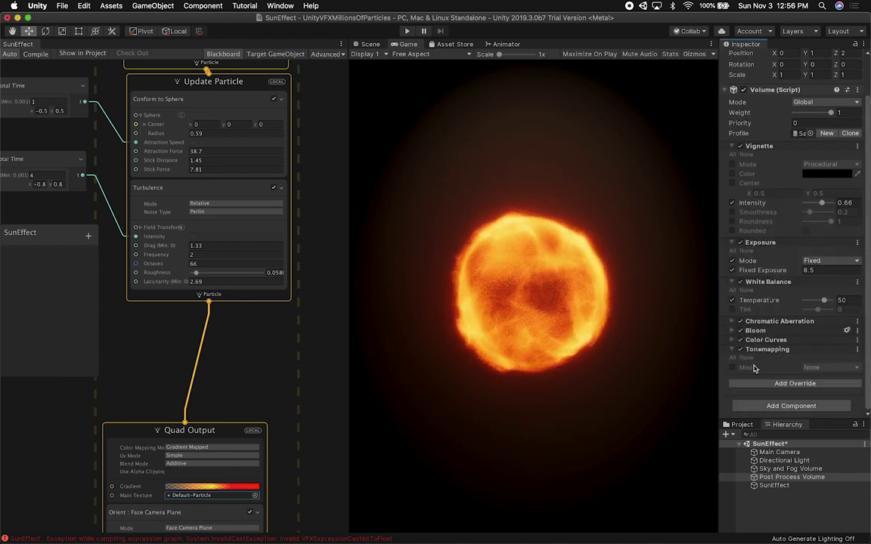
pyautogui.click(731, 367)
pyautogui.click(807, 368)
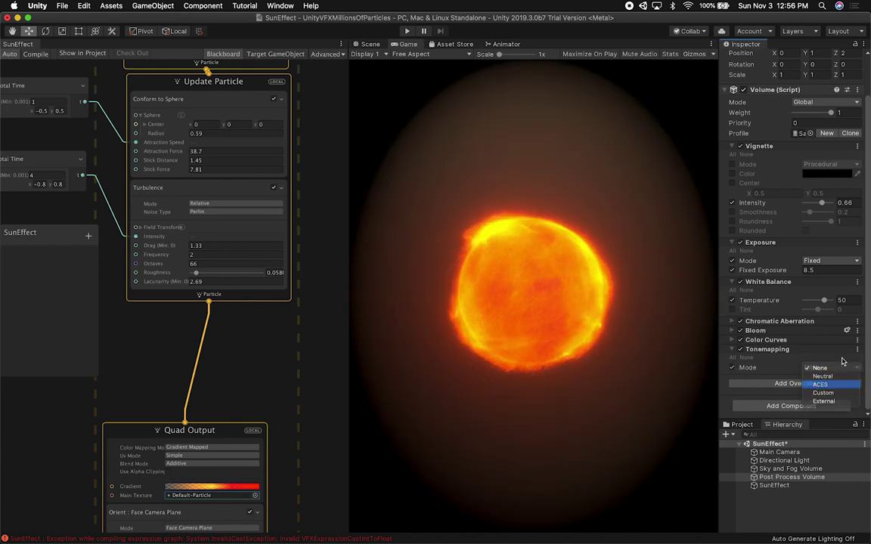
pyautogui.press('Return')
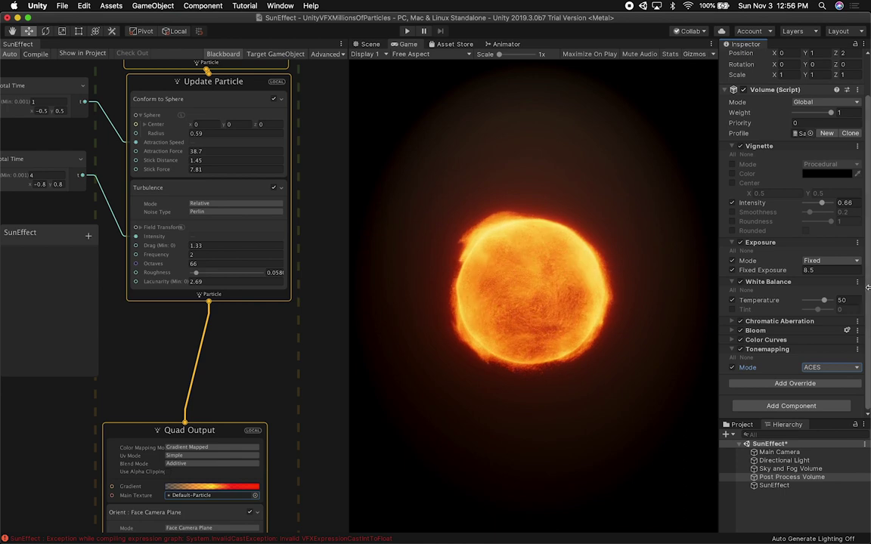